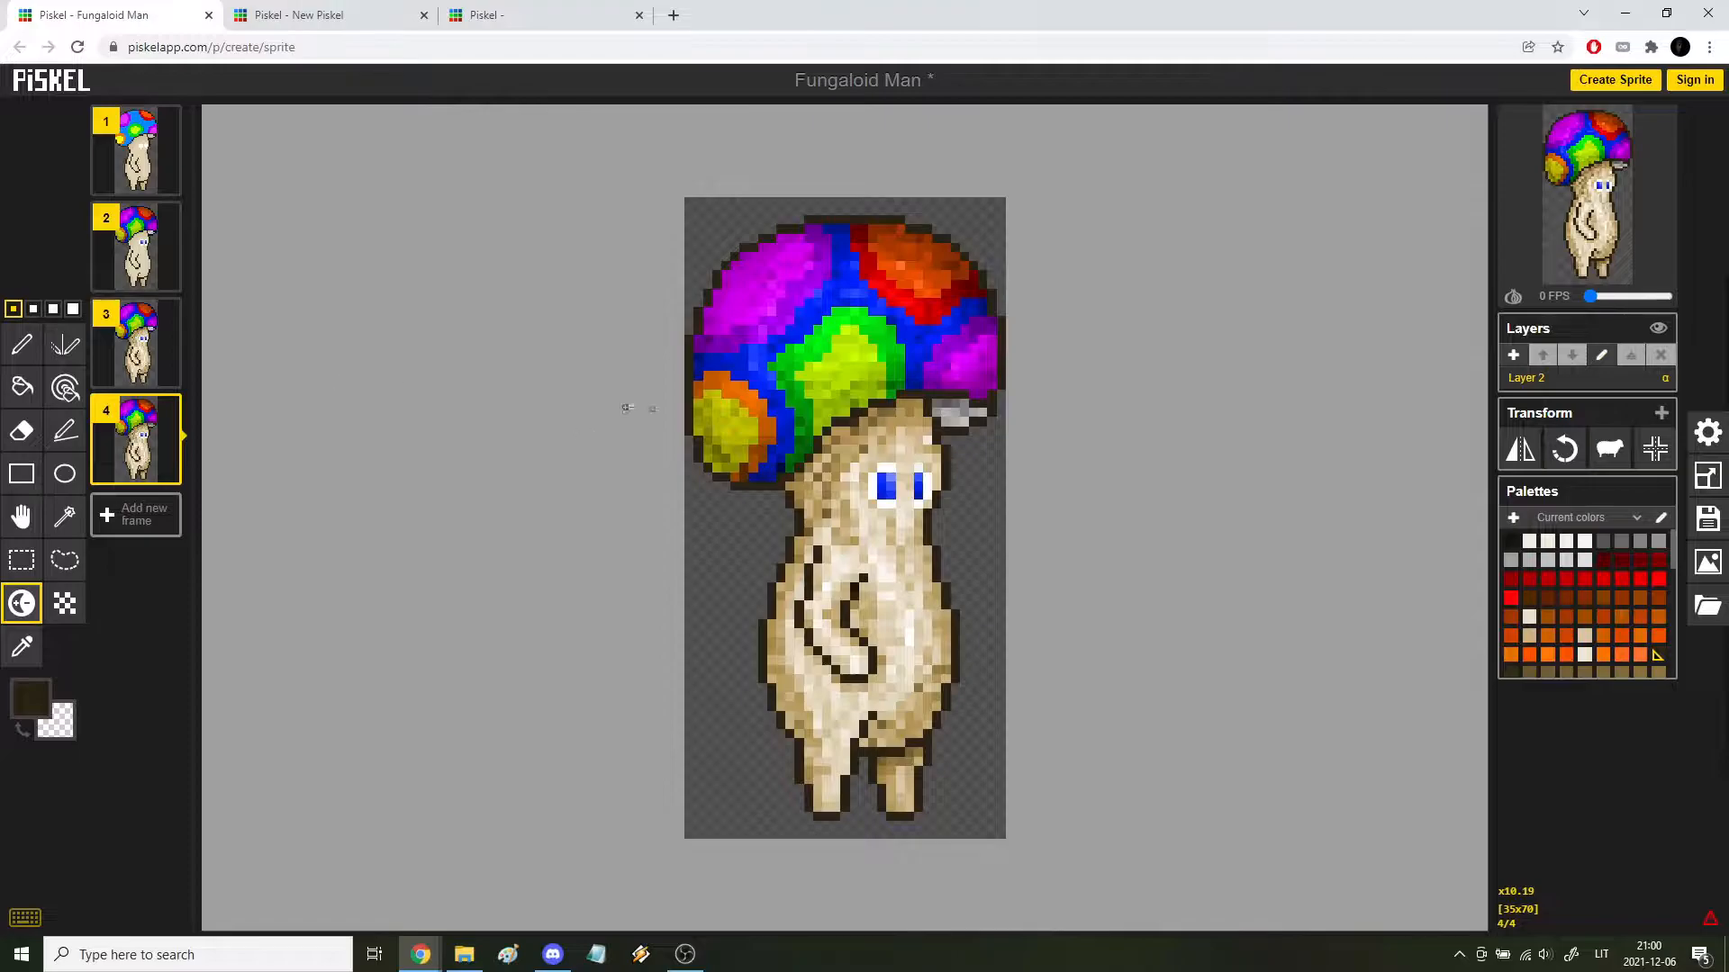
{"action": "scroll", "coordinate": [758, 442], "scroll_direction": "down", "scroll_amount": 4}
{"action": "scroll", "coordinate": [770, 441], "scroll_direction": "up", "scroll_amount": 2}
{"action": "scroll", "coordinate": [770, 442], "scroll_direction": "down", "scroll_amount": 2}
{"action": "scroll", "coordinate": [769, 440], "scroll_direction": "up", "scroll_amount": 3}
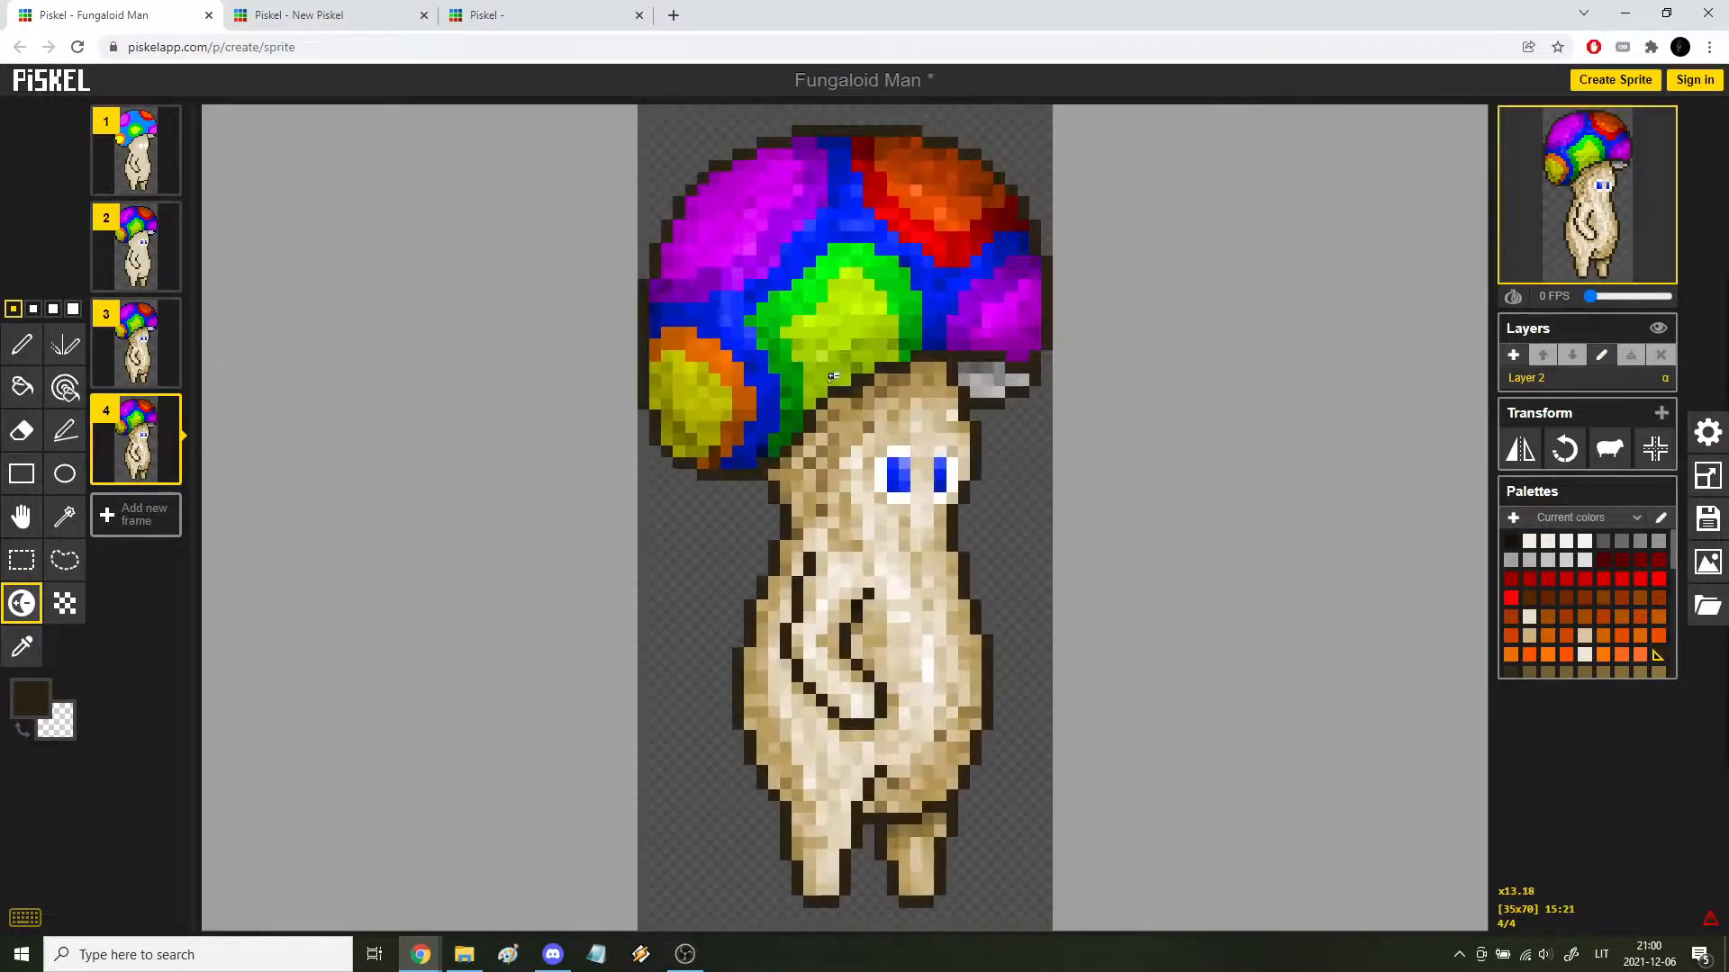
{"action": "scroll", "coordinate": [769, 440], "scroll_direction": "down", "scroll_amount": 3}
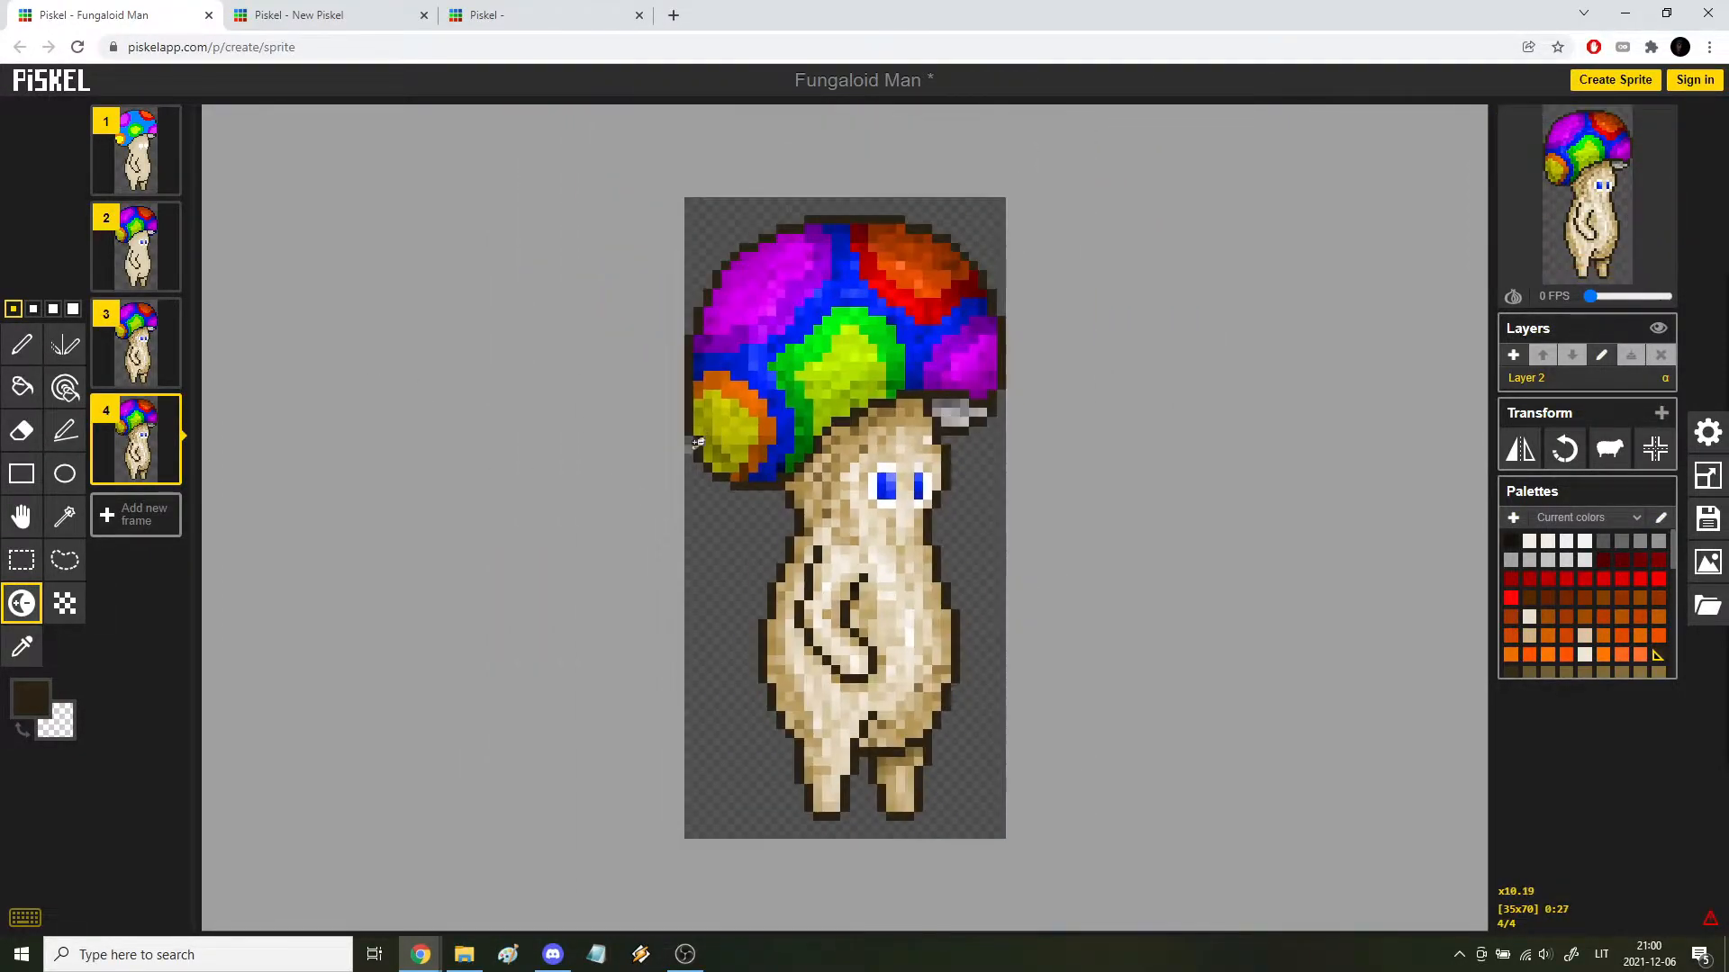
Step: Select and copy the whole mushroom character, and create a new sprite with a 35 by 70 px canvas
{"action": "key", "text": "ctrl+a"}
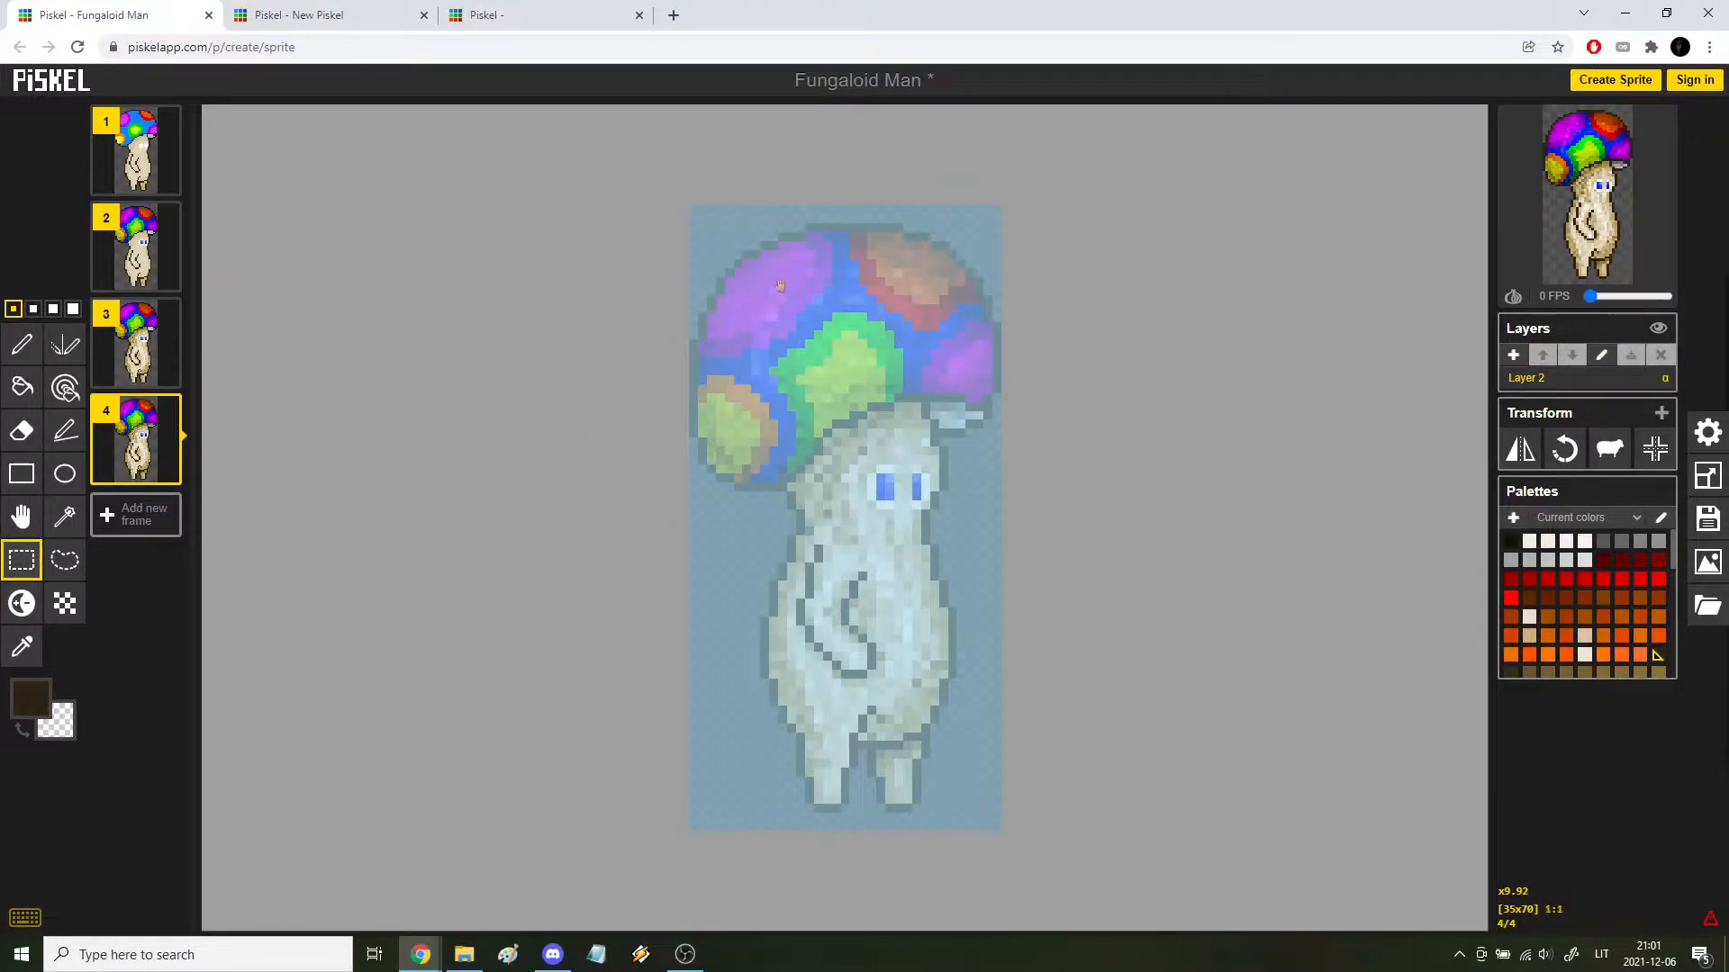
{"action": "left_click", "coordinate": [1589, 83]}
{"action": "left_click", "coordinate": [1708, 434]}
{"action": "left_click", "coordinate": [1458, 475]}
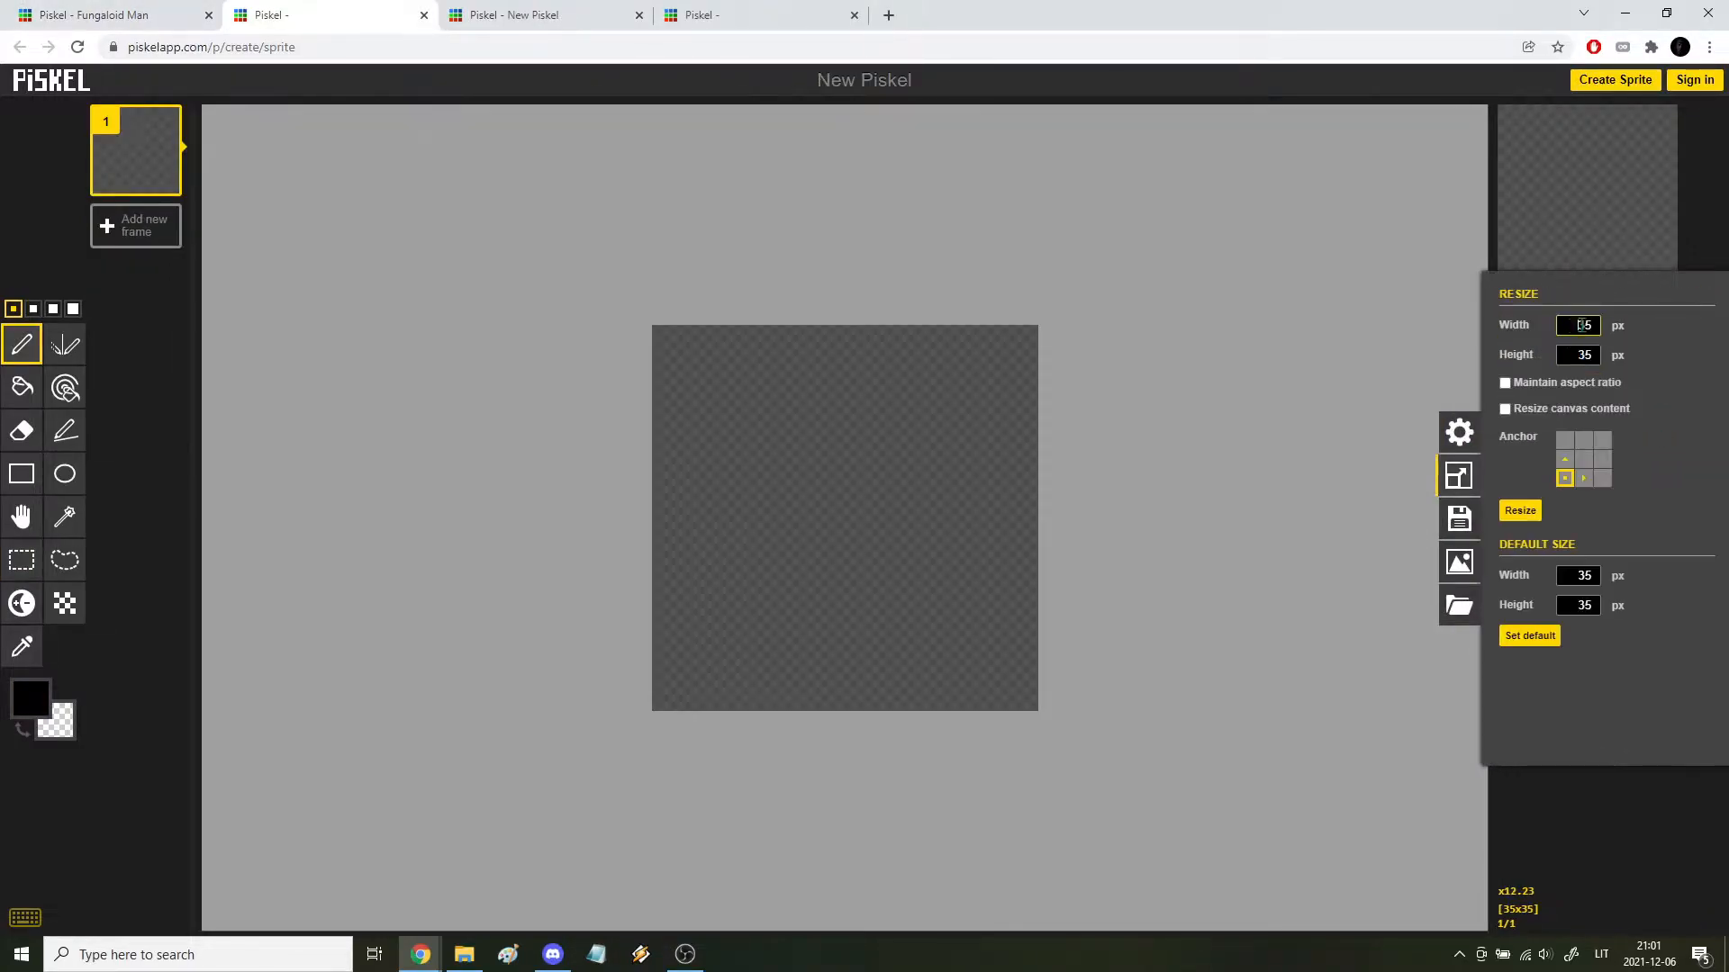
{"action": "left_click", "coordinate": [1599, 357]}
{"action": "key", "text": "Return"}
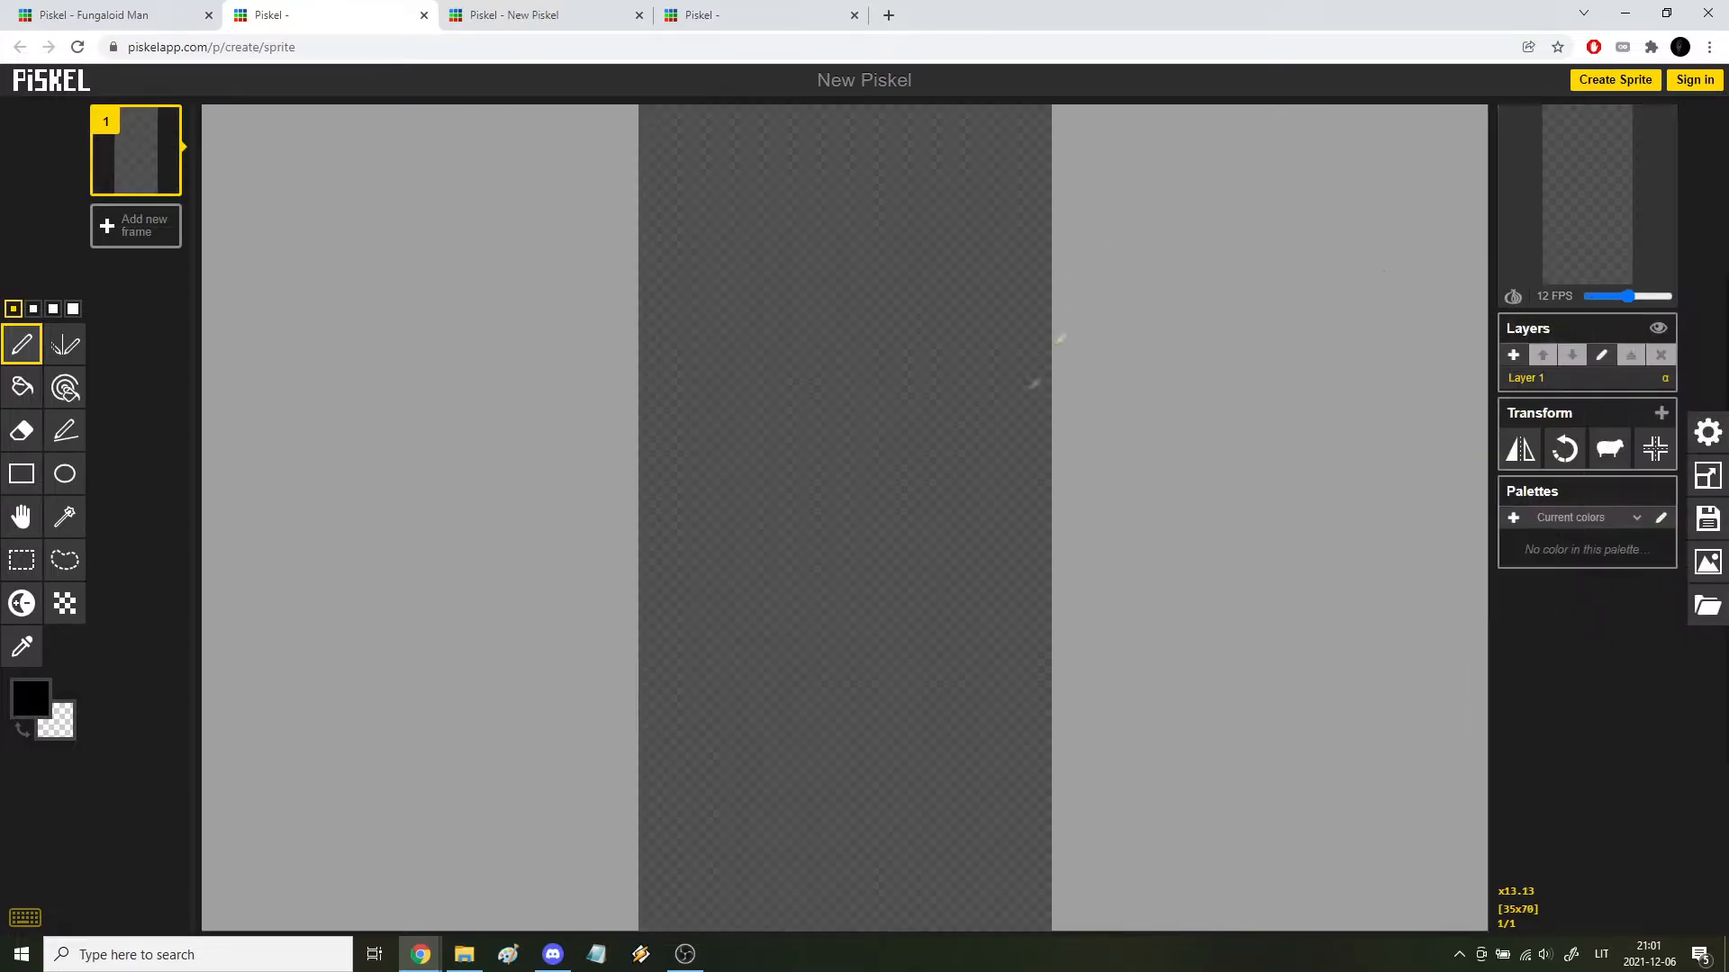
Step: Paste the copied character into the new sprite and move it slightly down on the canvas
{"action": "key", "text": "ctrl+v"}
{"action": "scroll", "coordinate": [973, 564], "scroll_direction": "up", "scroll_amount": 3}
{"action": "left_click", "coordinate": [22, 516]}
{"action": "left_click_drag", "start_coordinate": [837, 537], "coordinate": [838, 552]}
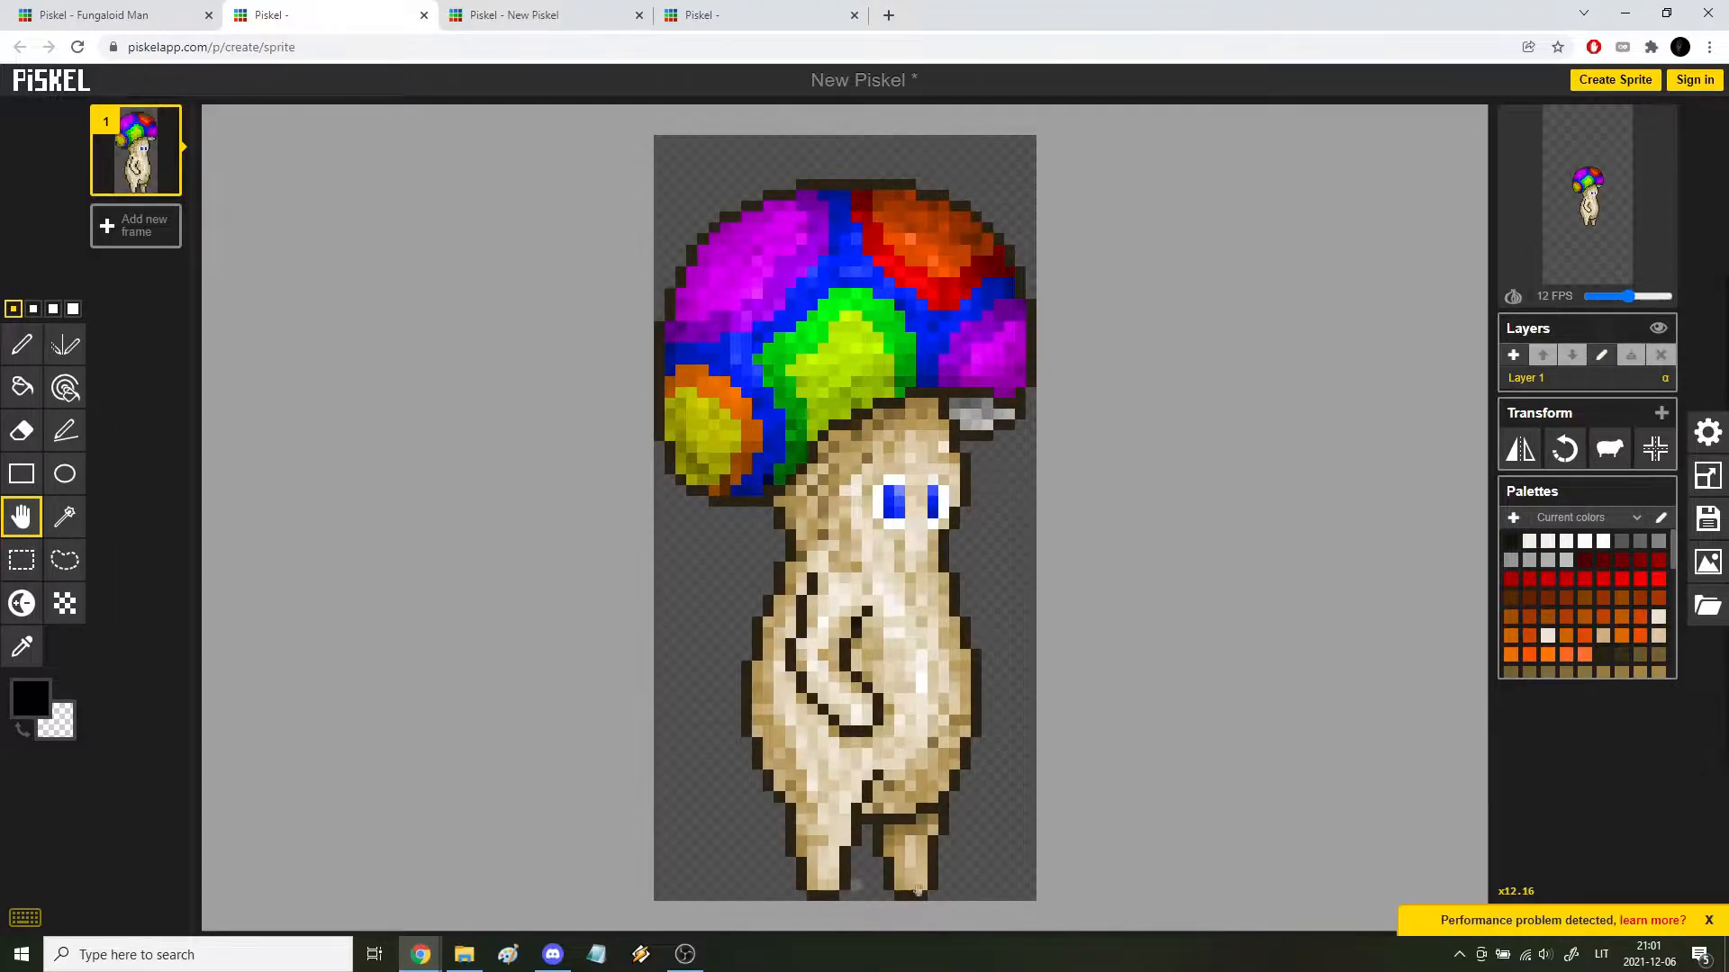
Step: Lasso the character's arm, copy it and paste it onto a new layer in the same position
{"action": "scroll", "coordinate": [260, 598], "scroll_direction": "down", "scroll_amount": 1}
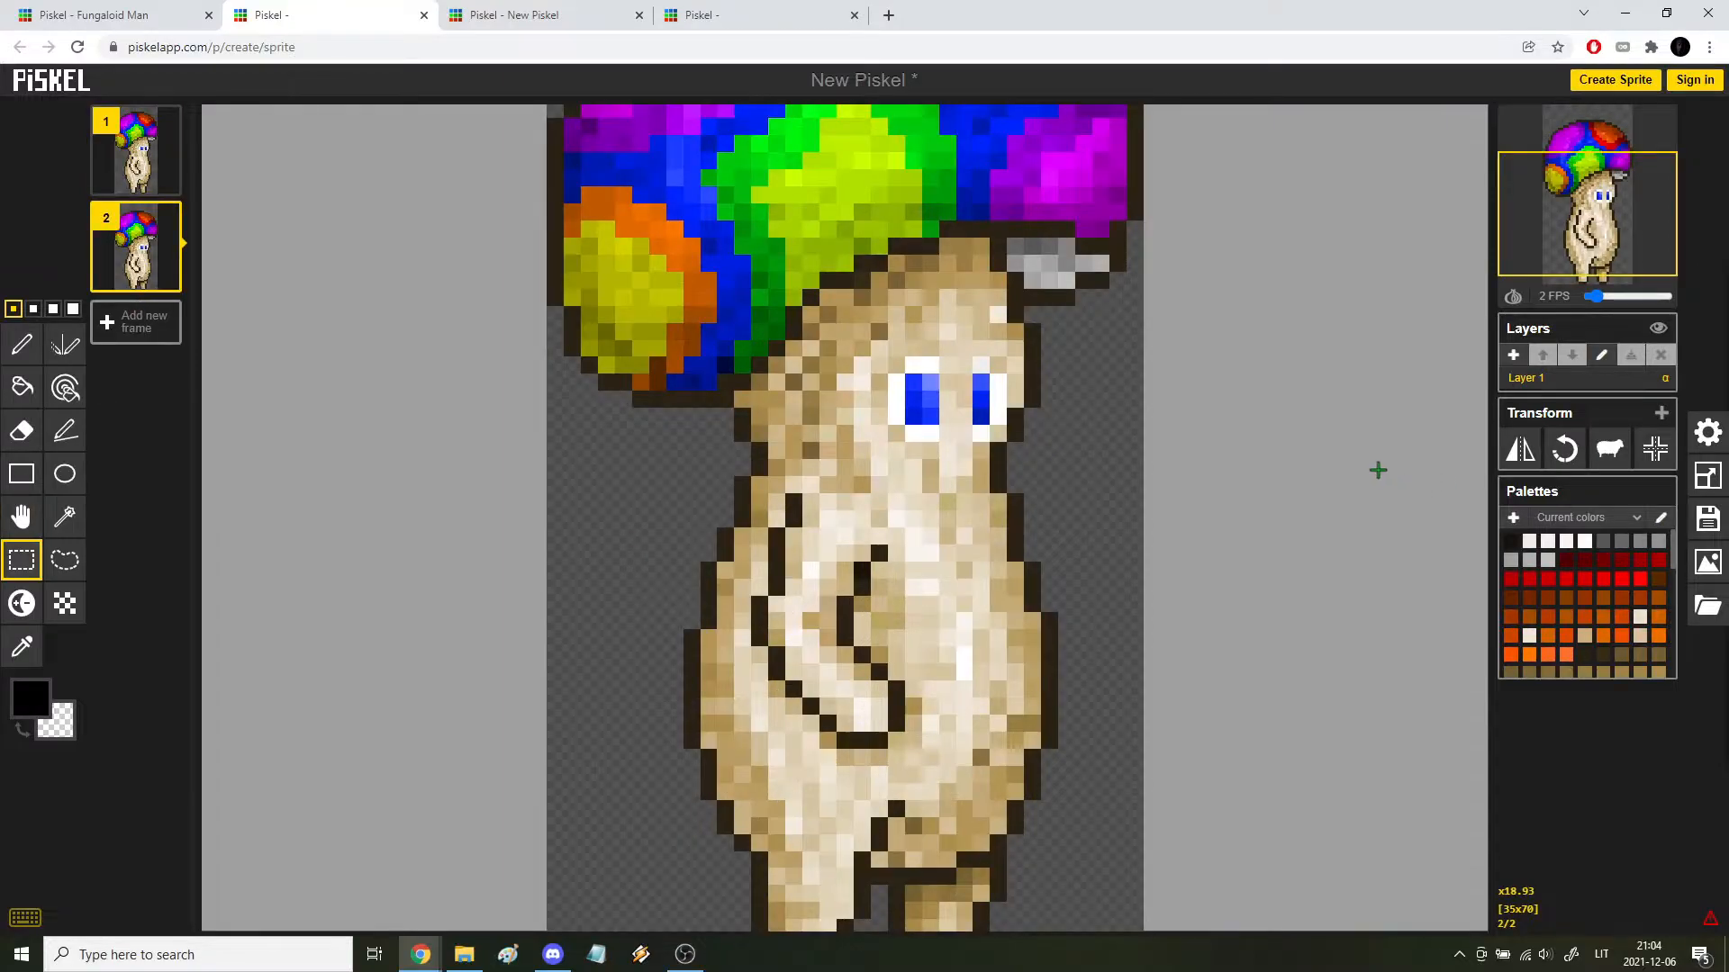
{"action": "scroll", "coordinate": [1374, 471], "scroll_direction": "down", "scroll_amount": 2}
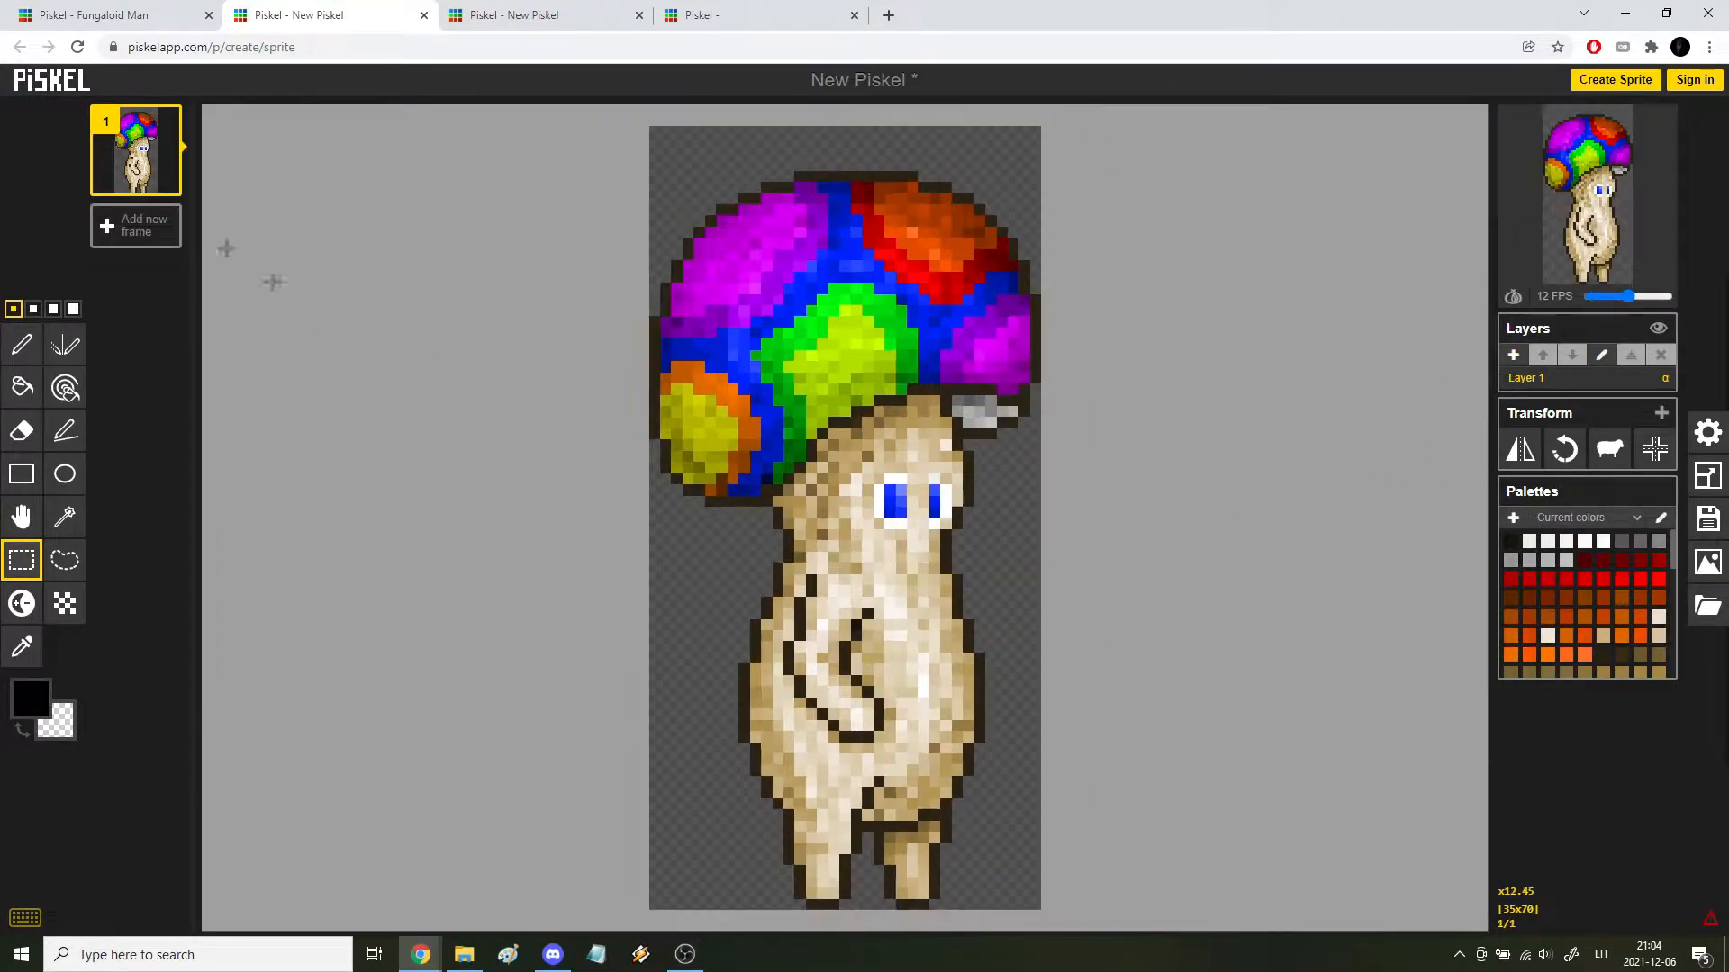
{"action": "scroll", "coordinate": [937, 628], "scroll_direction": "up", "scroll_amount": 10}
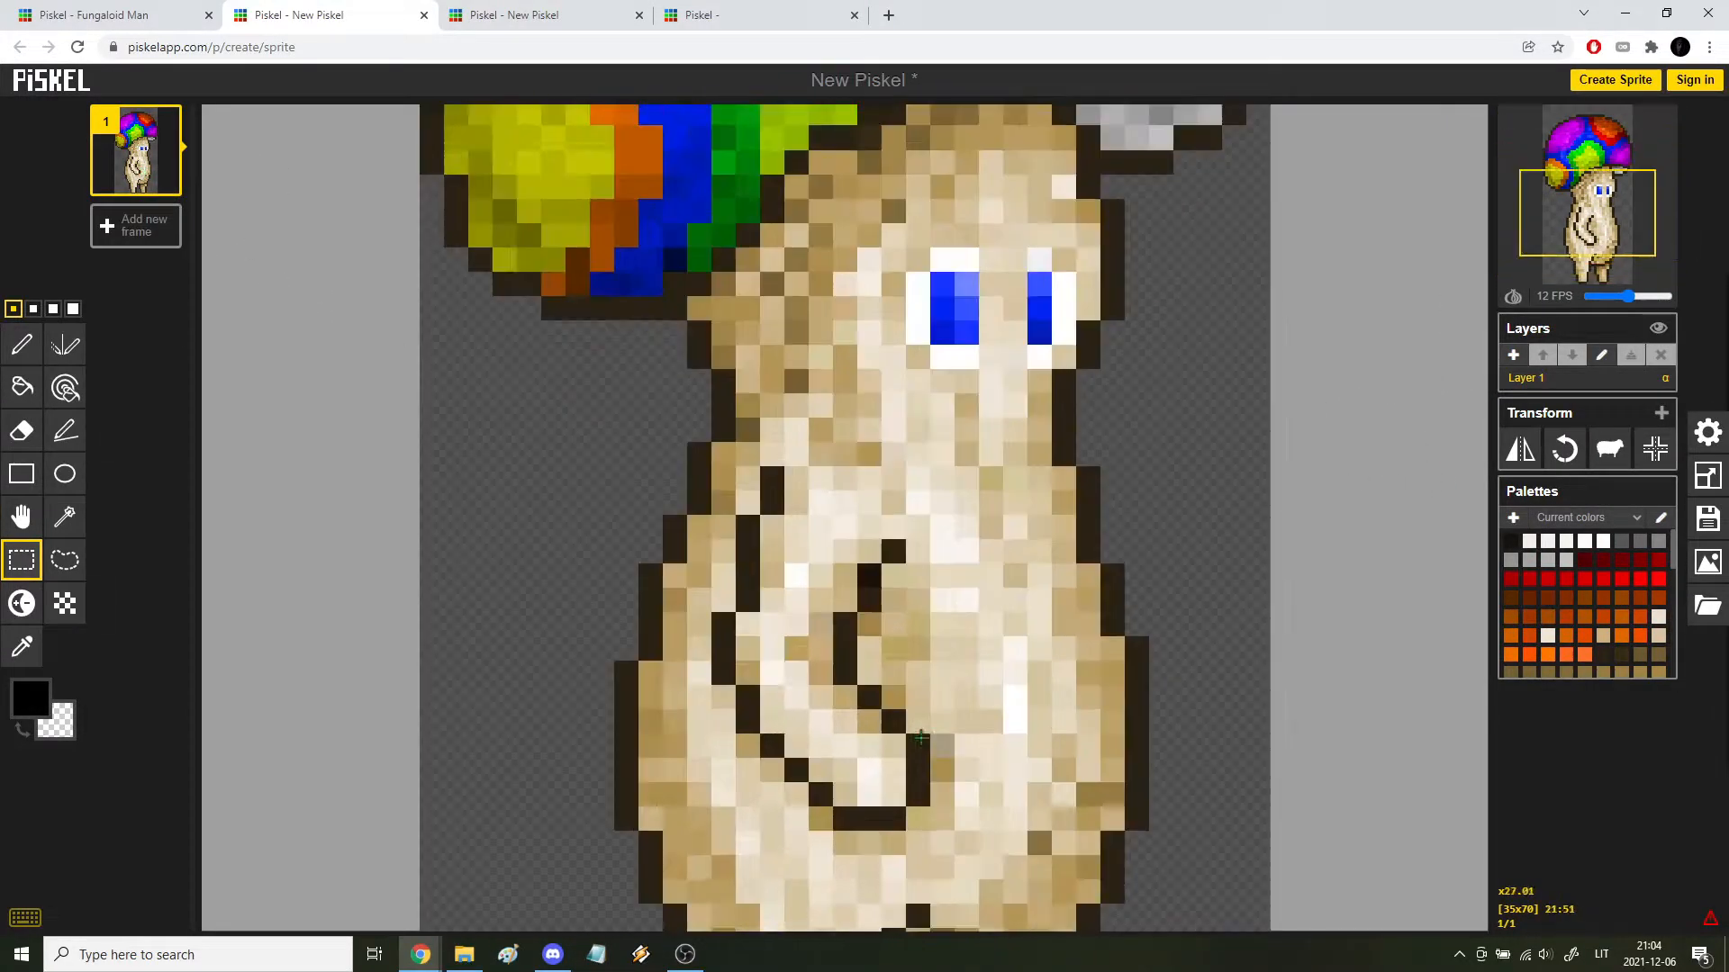
{"action": "scroll", "coordinate": [938, 629], "scroll_direction": "down", "scroll_amount": 3}
{"action": "key", "text": "h"}
{"action": "mouse_move", "coordinate": [882, 662]}
{"action": "left_mouse_down"}
{"action": "mouse_move", "coordinate": [828, 641]}
{"action": "mouse_move", "coordinate": [874, 371]}
{"action": "left_mouse_up"}
{"action": "left_click_drag", "start_coordinate": [877, 467], "coordinate": [891, 649]}
{"action": "key", "text": "ctrl+c"}
{"action": "left_click", "coordinate": [1512, 355]}
{"action": "key", "text": "ctrl+v"}
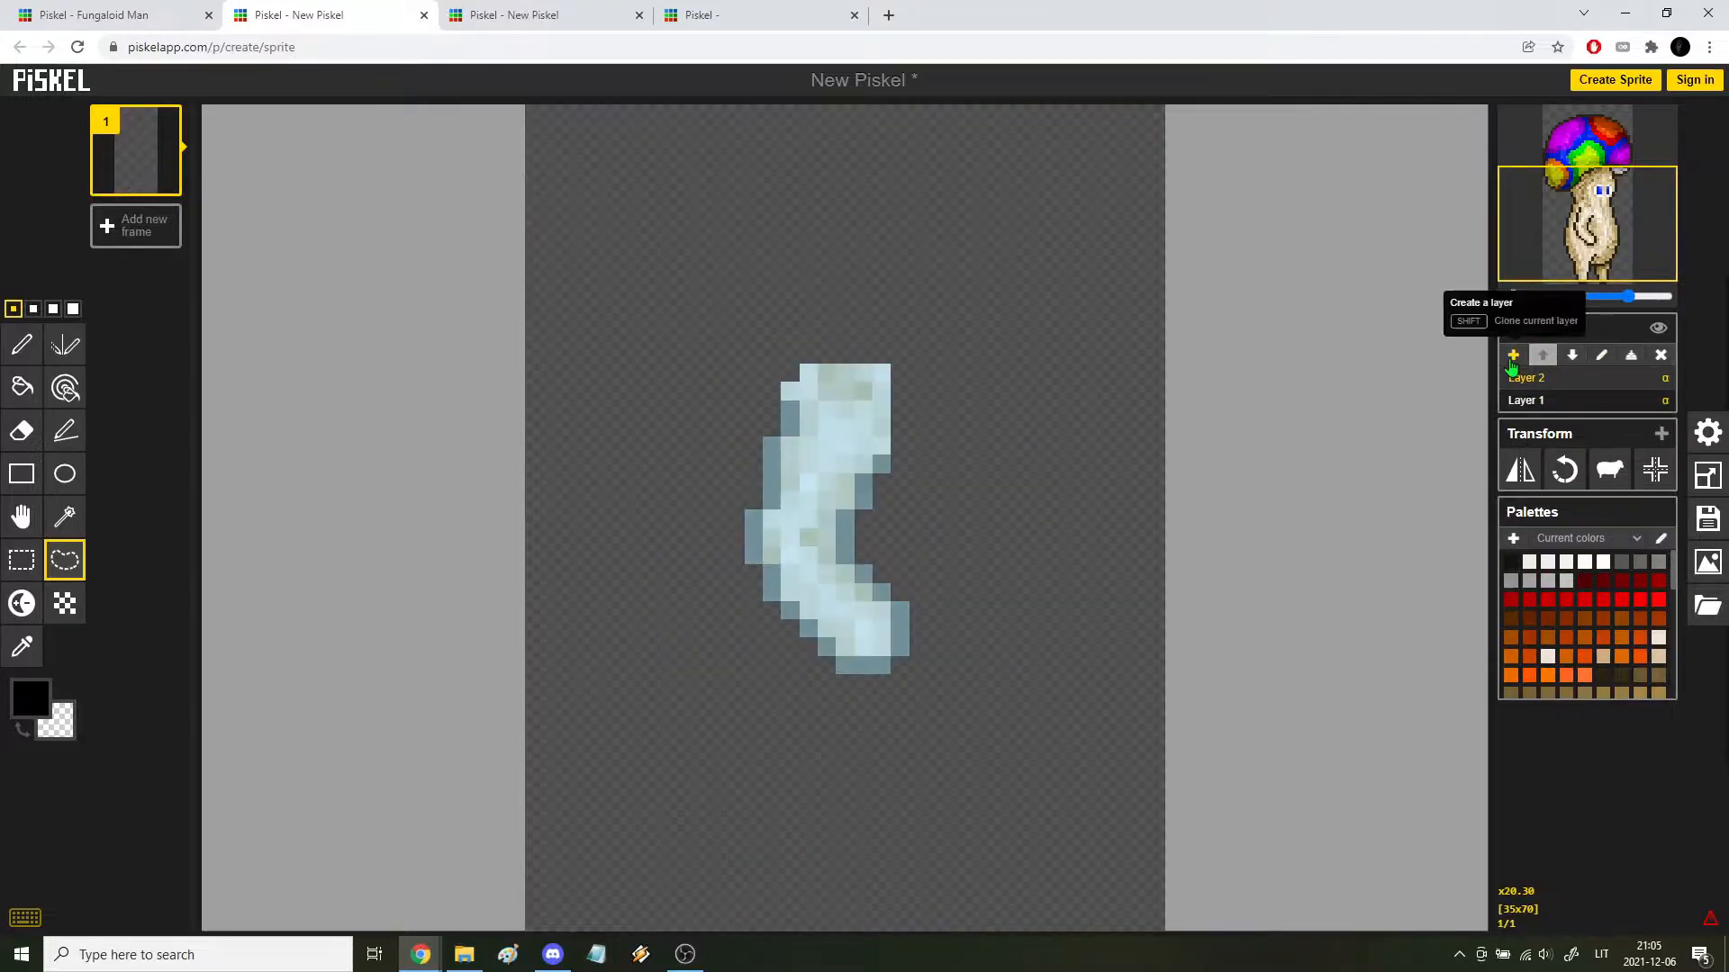
Step: Add a third layer and copy the lassoed front leg from Layer 1 onto it
{"action": "left_click", "coordinate": [1512, 354]}
{"action": "left_click", "coordinate": [1526, 422]}
{"action": "scroll", "coordinate": [1144, 584], "scroll_direction": "up", "scroll_amount": 2}
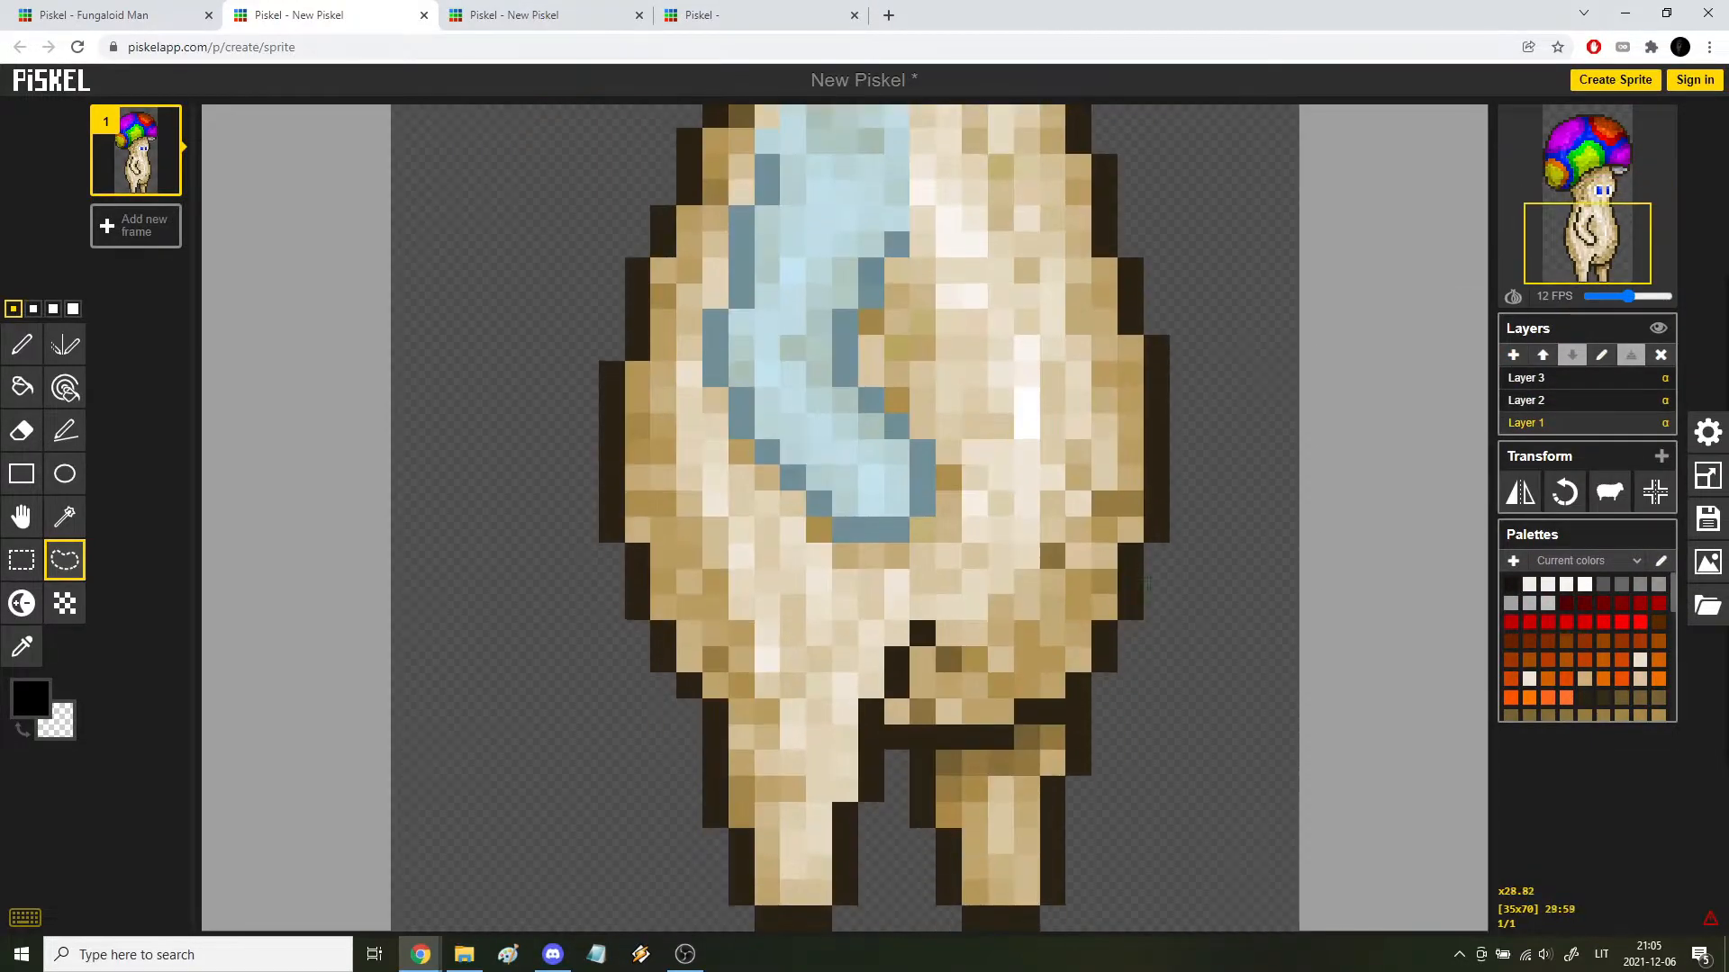
{"action": "mouse_move", "coordinate": [845, 919]}
{"action": "left_mouse_down"}
{"action": "mouse_move", "coordinate": [716, 793]}
{"action": "mouse_move", "coordinate": [723, 701]}
{"action": "mouse_move", "coordinate": [681, 632]}
{"action": "mouse_move", "coordinate": [720, 577]}
{"action": "mouse_move", "coordinate": [777, 596]}
{"action": "mouse_move", "coordinate": [868, 586]}
{"action": "mouse_move", "coordinate": [932, 621]}
{"action": "left_mouse_up"}
{"action": "key", "text": "ctrl+c"}
{"action": "left_click", "coordinate": [1522, 378]}
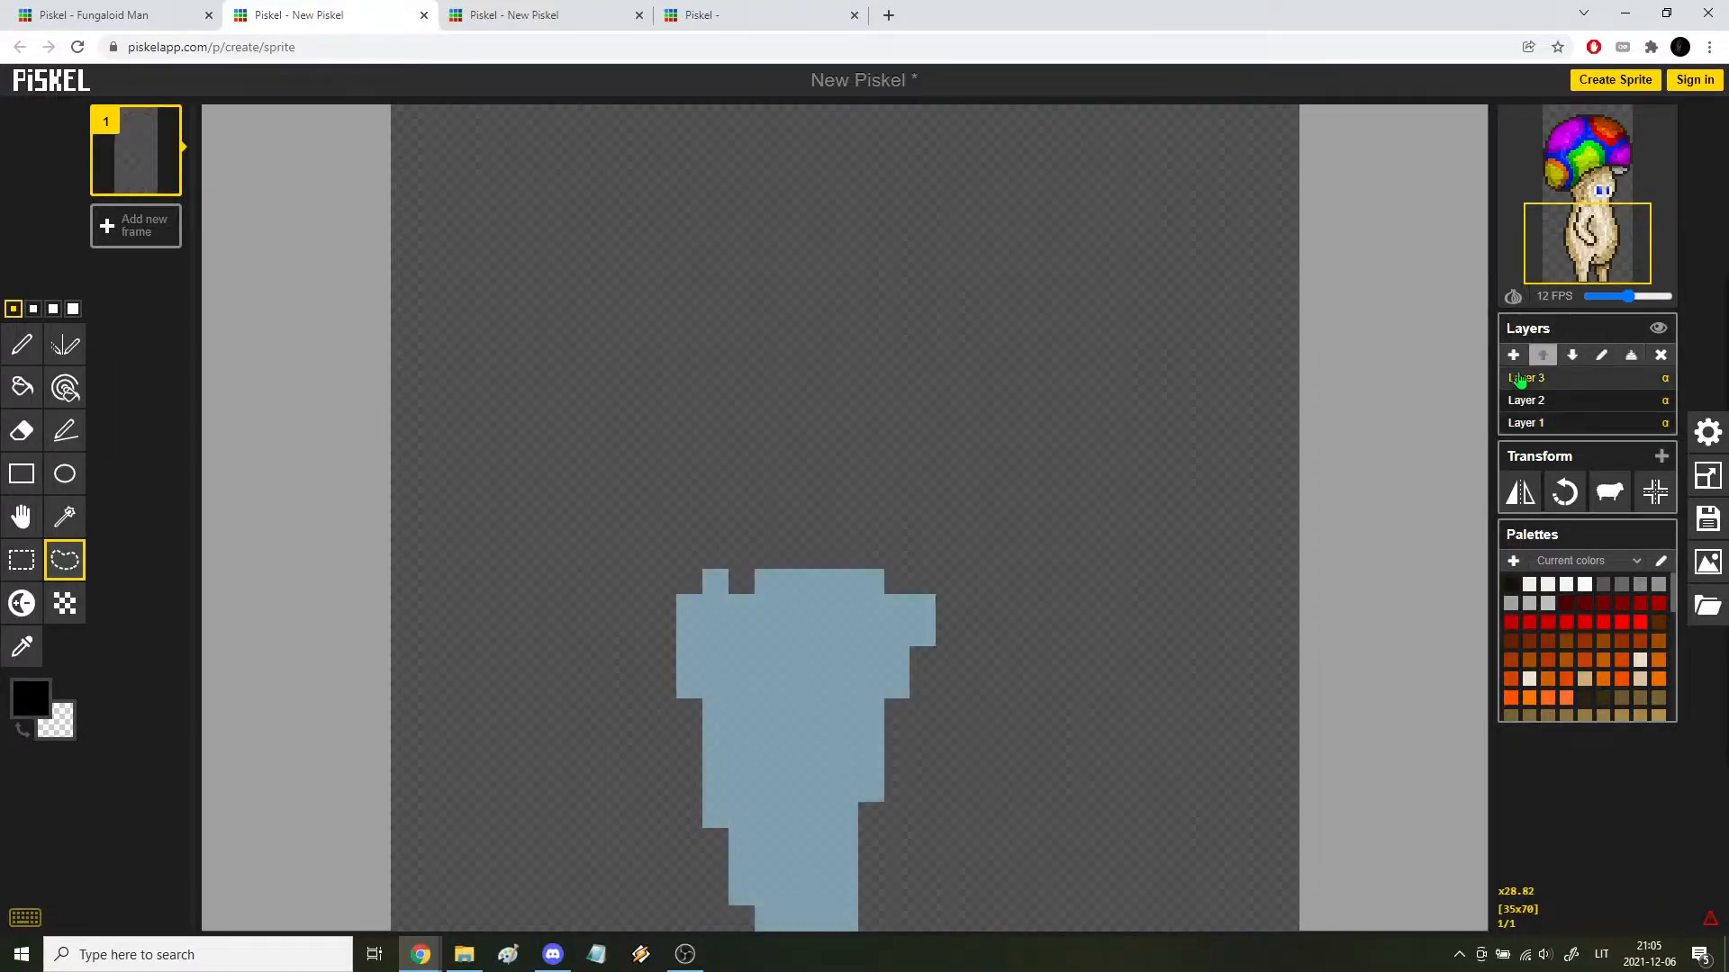
{"action": "key", "text": "ctrl+v"}
Step: Lasso the back leg on Layer 1 and create a separate layer for it beneath Layer 1
{"action": "key", "text": "alt+Down"}
{"action": "key", "text": "alt+Down"}
{"action": "scroll", "coordinate": [847, 564], "scroll_direction": "down", "scroll_amount": 2}
{"action": "mouse_move", "coordinate": [937, 919]}
{"action": "left_mouse_down"}
{"action": "mouse_move", "coordinate": [1001, 921]}
{"action": "mouse_move", "coordinate": [909, 804]}
{"action": "mouse_move", "coordinate": [1027, 761]}
{"action": "left_mouse_up"}
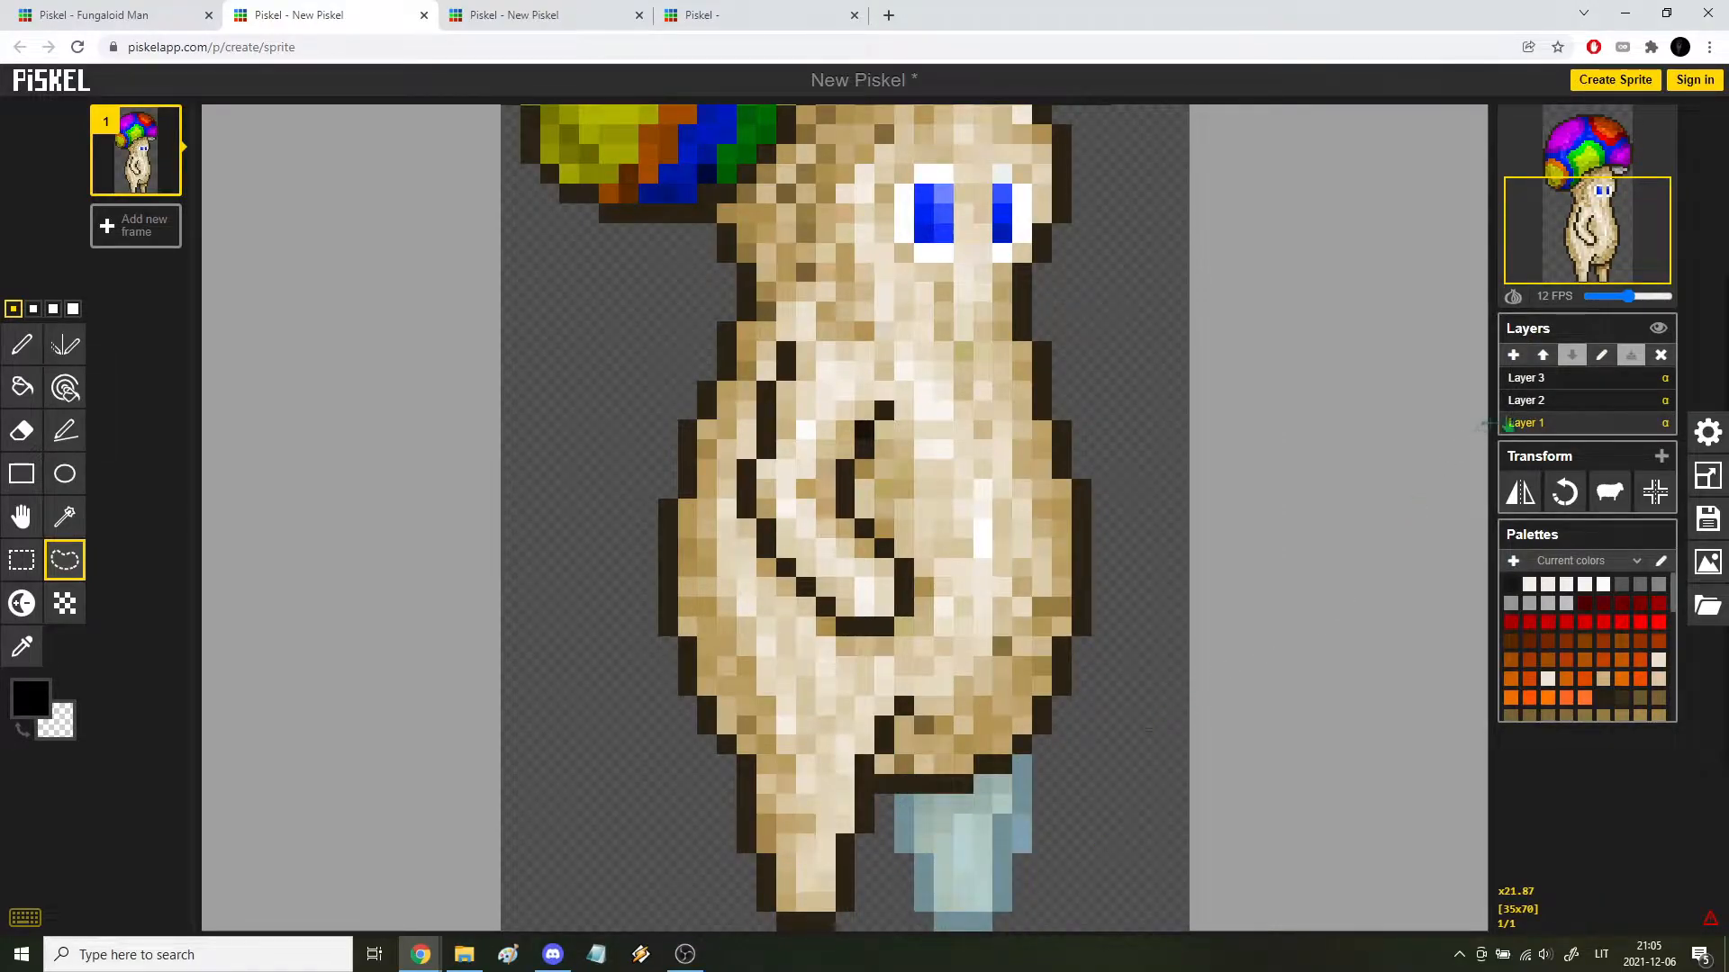
{"action": "left_click", "coordinate": [1515, 357]}
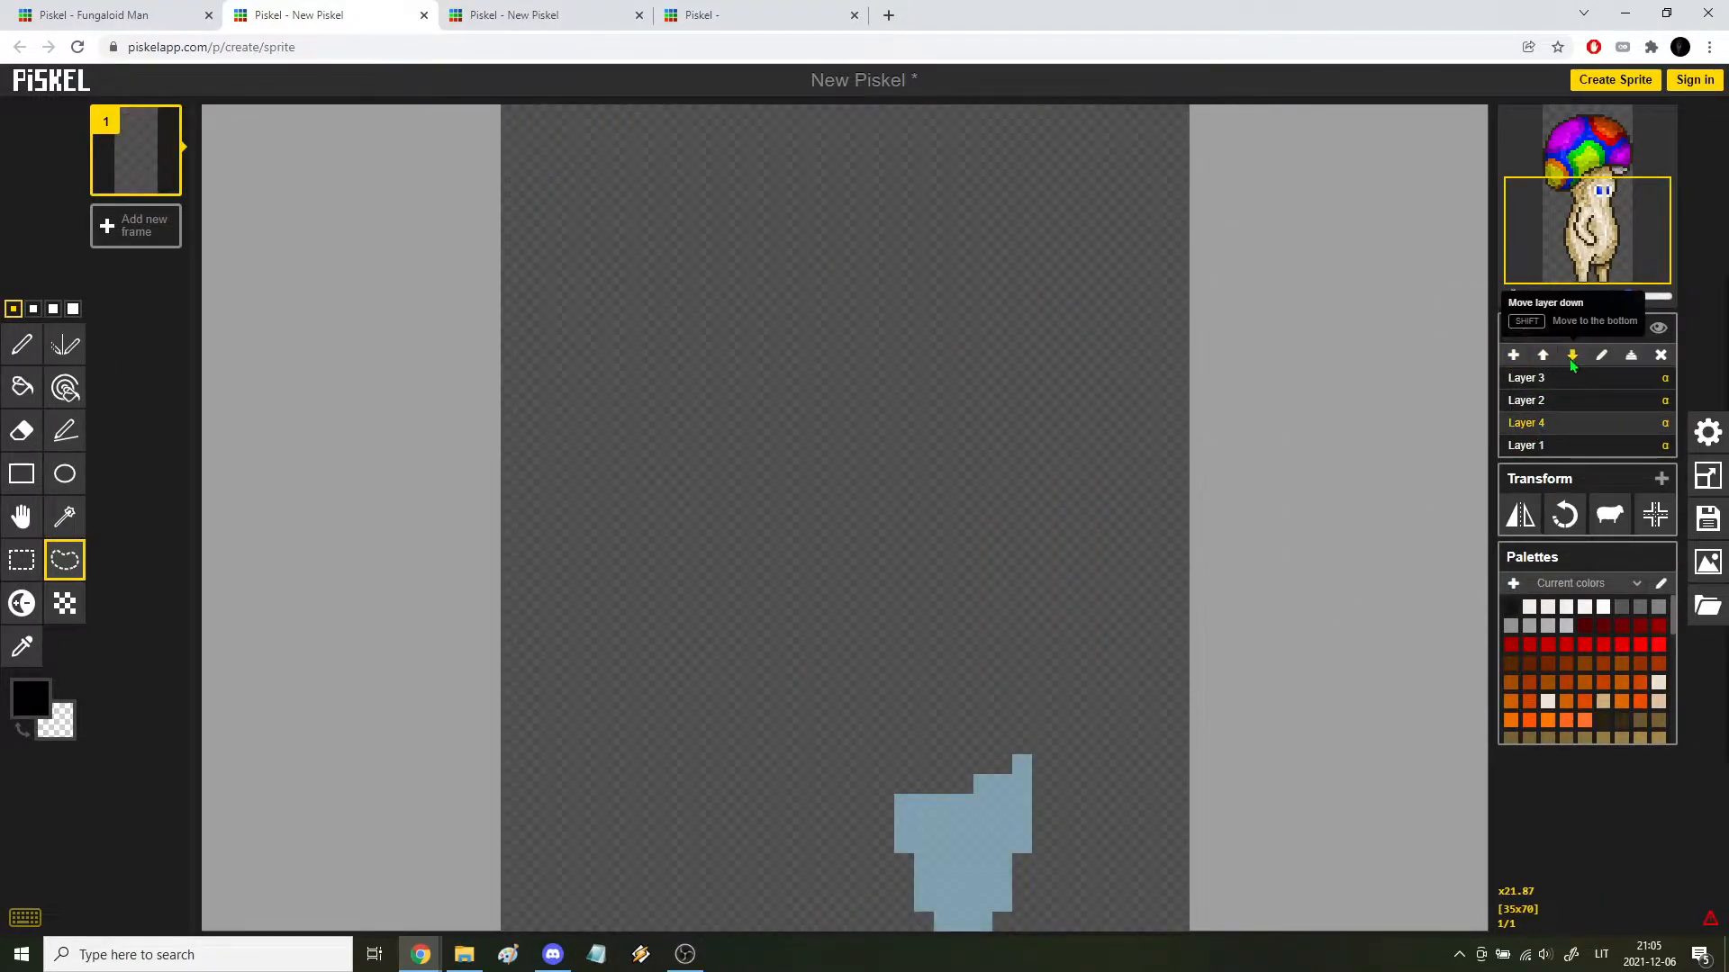
{"action": "left_click", "coordinate": [1572, 357]}
Step: Rename the back leg's layer Left Leg, the arm's layer Right Arm and the front leg's layer RightLeg
{"action": "double_click", "coordinate": [1535, 445]}
{"action": "type", "text": "Left Leg"}
{"action": "key", "text": "Return"}
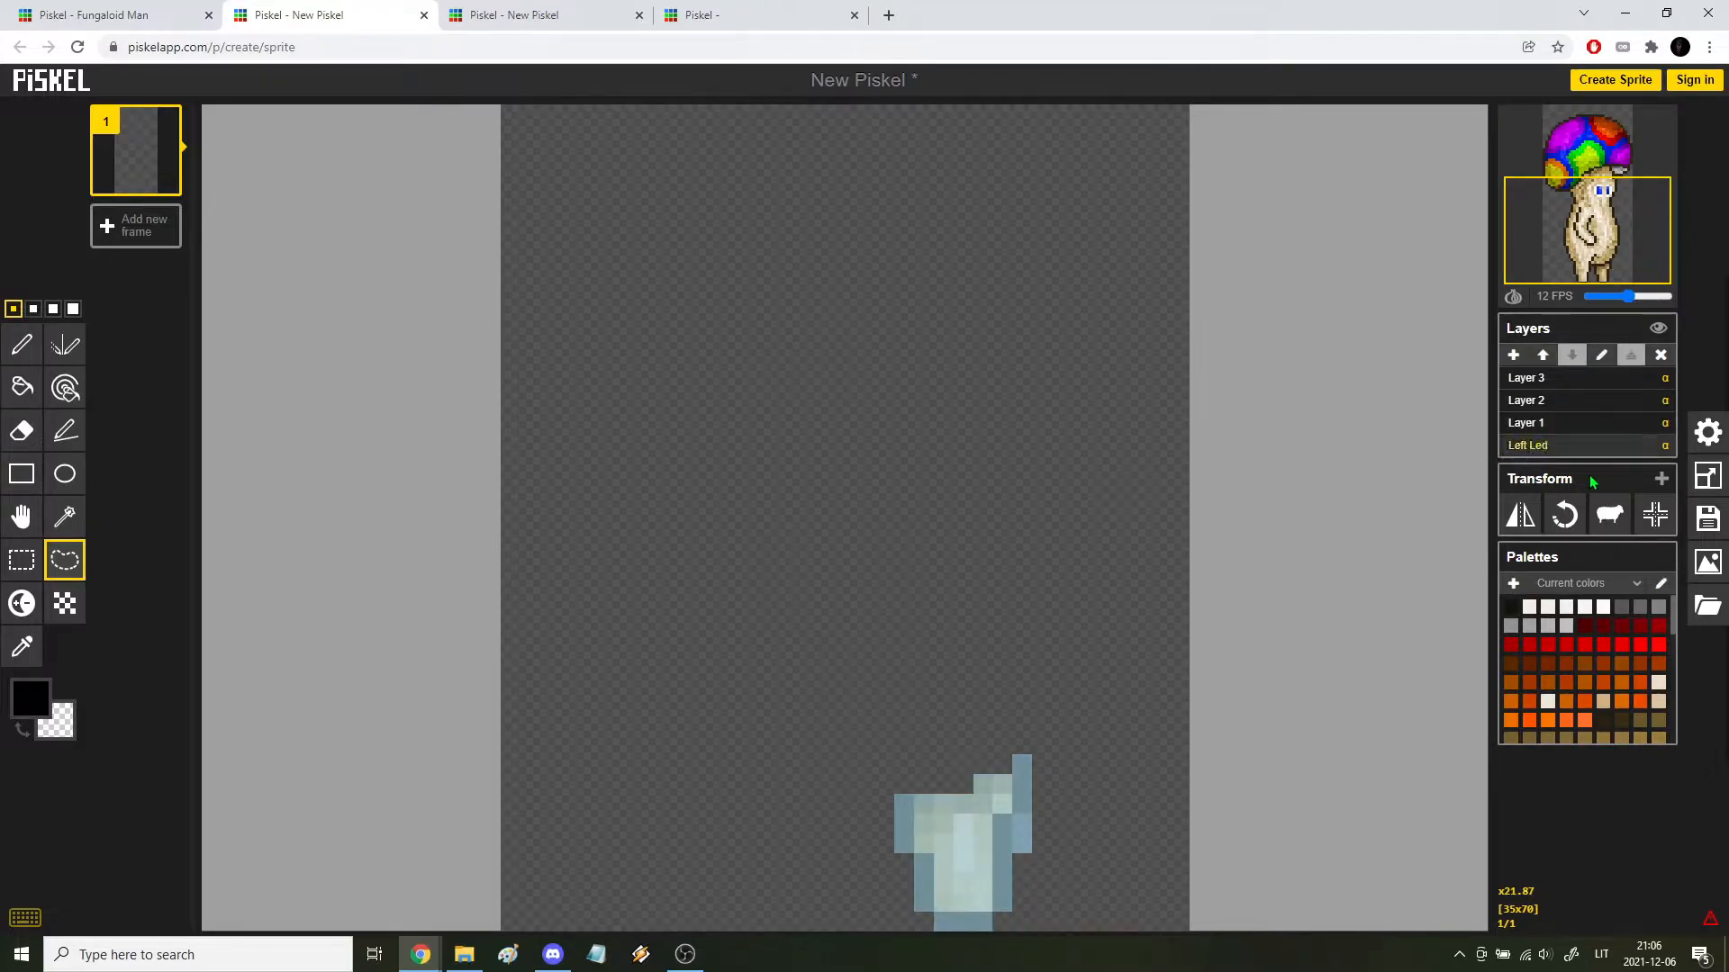
{"action": "double_click", "coordinate": [1620, 402]}
{"action": "type", "text": "Right Arm"}
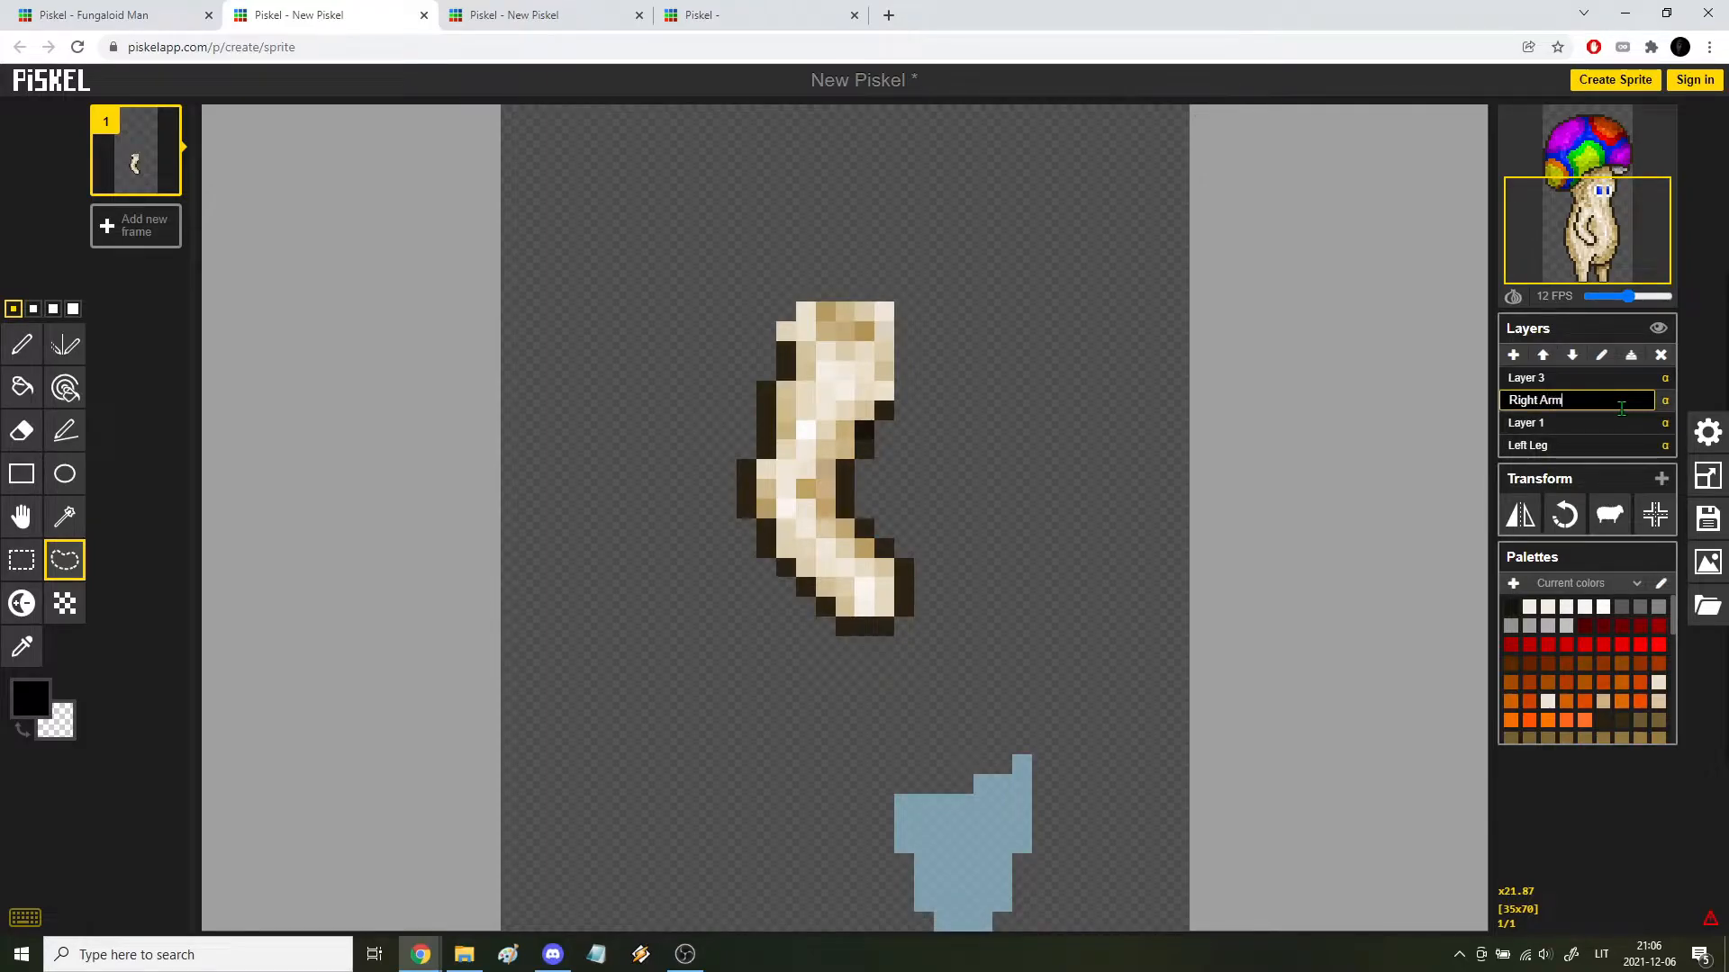
{"action": "key", "text": "Return"}
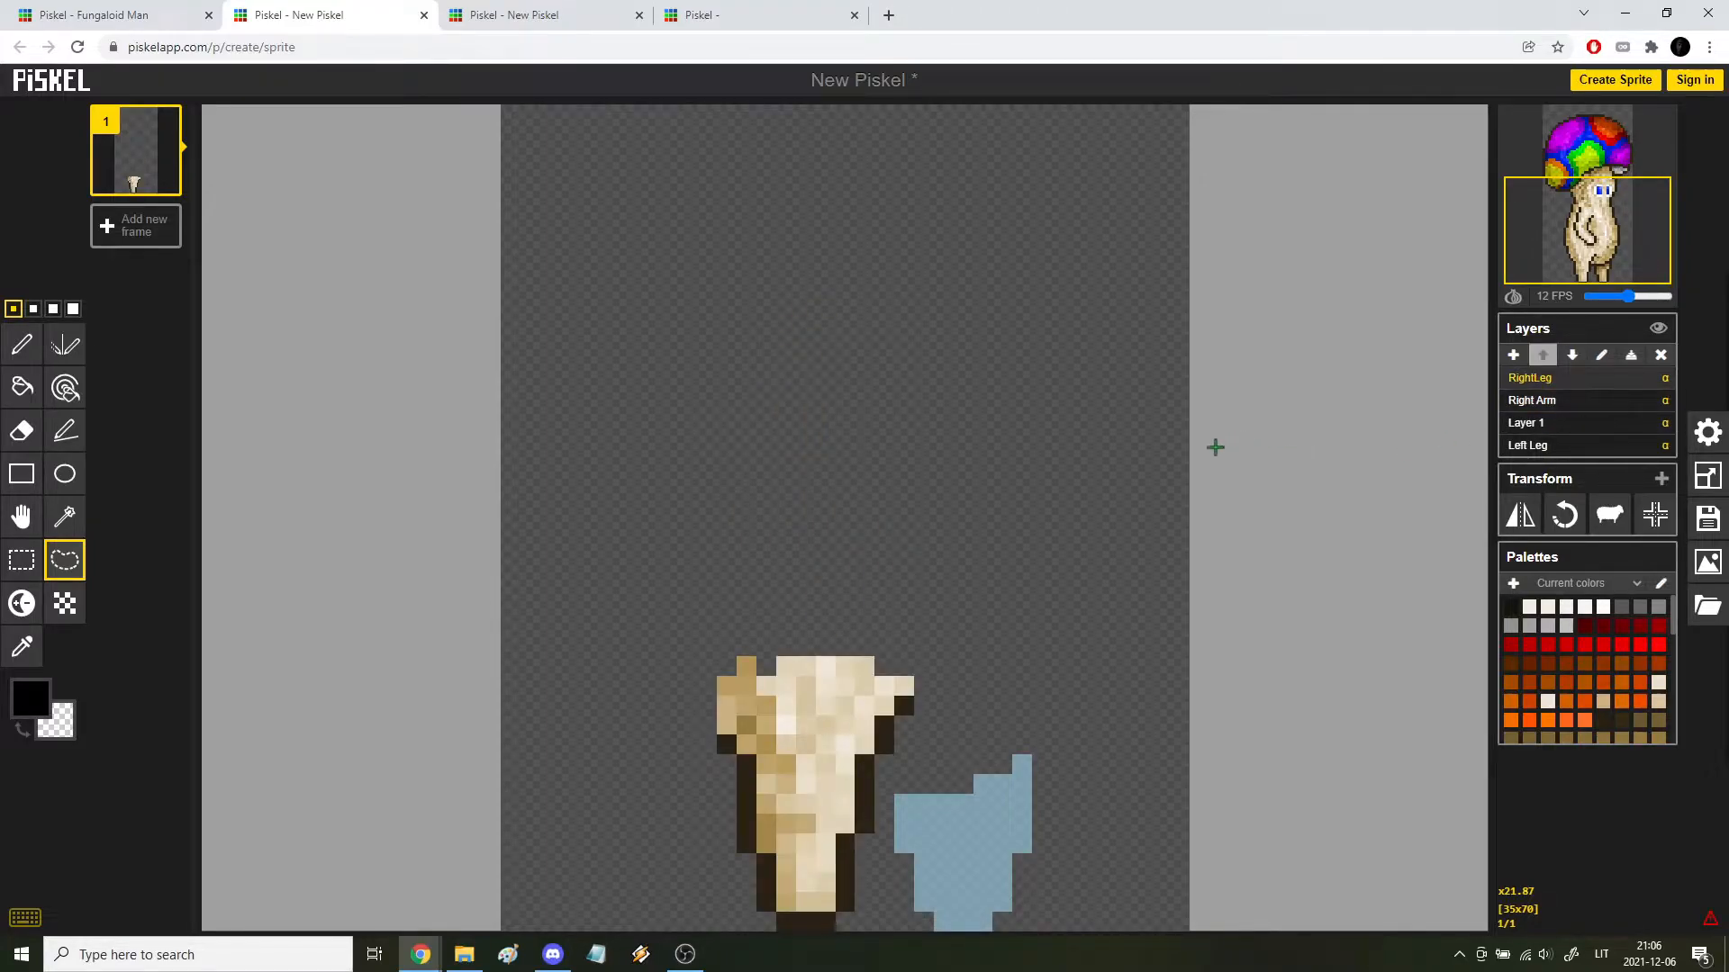
Step: Create another layer at the top of the layer stack and name it Cap
{"action": "left_click", "coordinate": [1521, 401]}
{"action": "left_click", "coordinate": [1514, 357]}
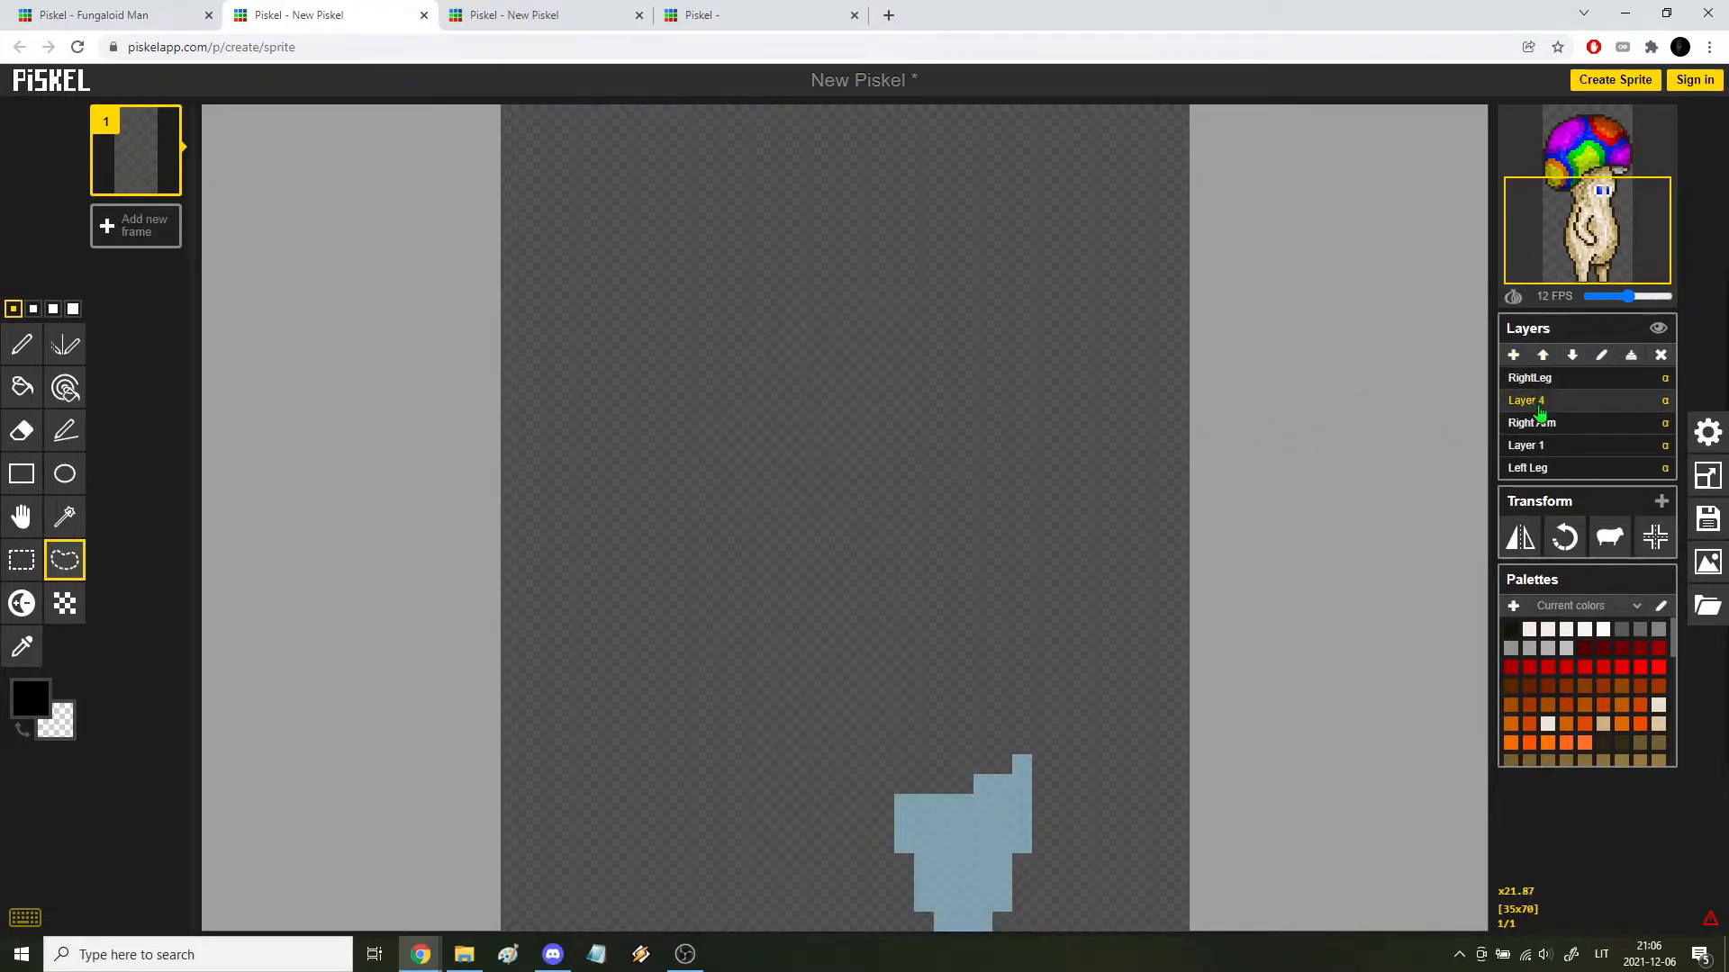
{"action": "left_click", "coordinate": [1542, 355]}
{"action": "double_click", "coordinate": [1530, 378]}
{"action": "type", "text": "Cap"}
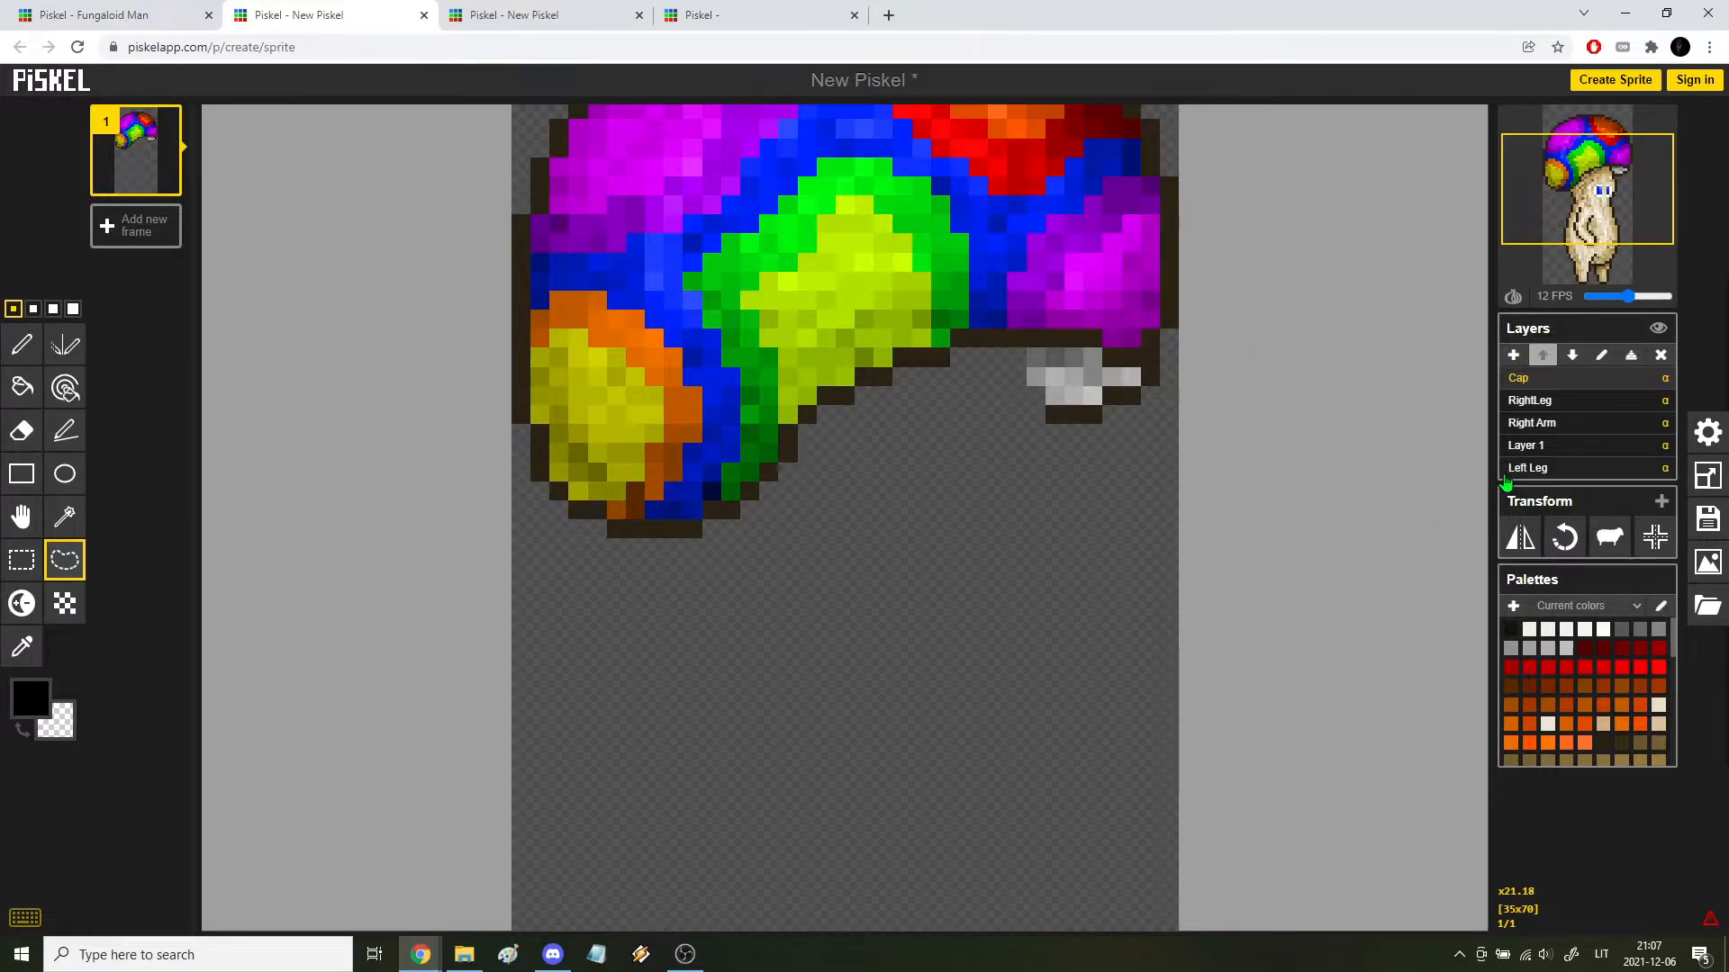
Step: Raise the layer opacity in the settings so that inactive layers show dimmed behind the current one
{"action": "left_click", "coordinate": [1708, 475]}
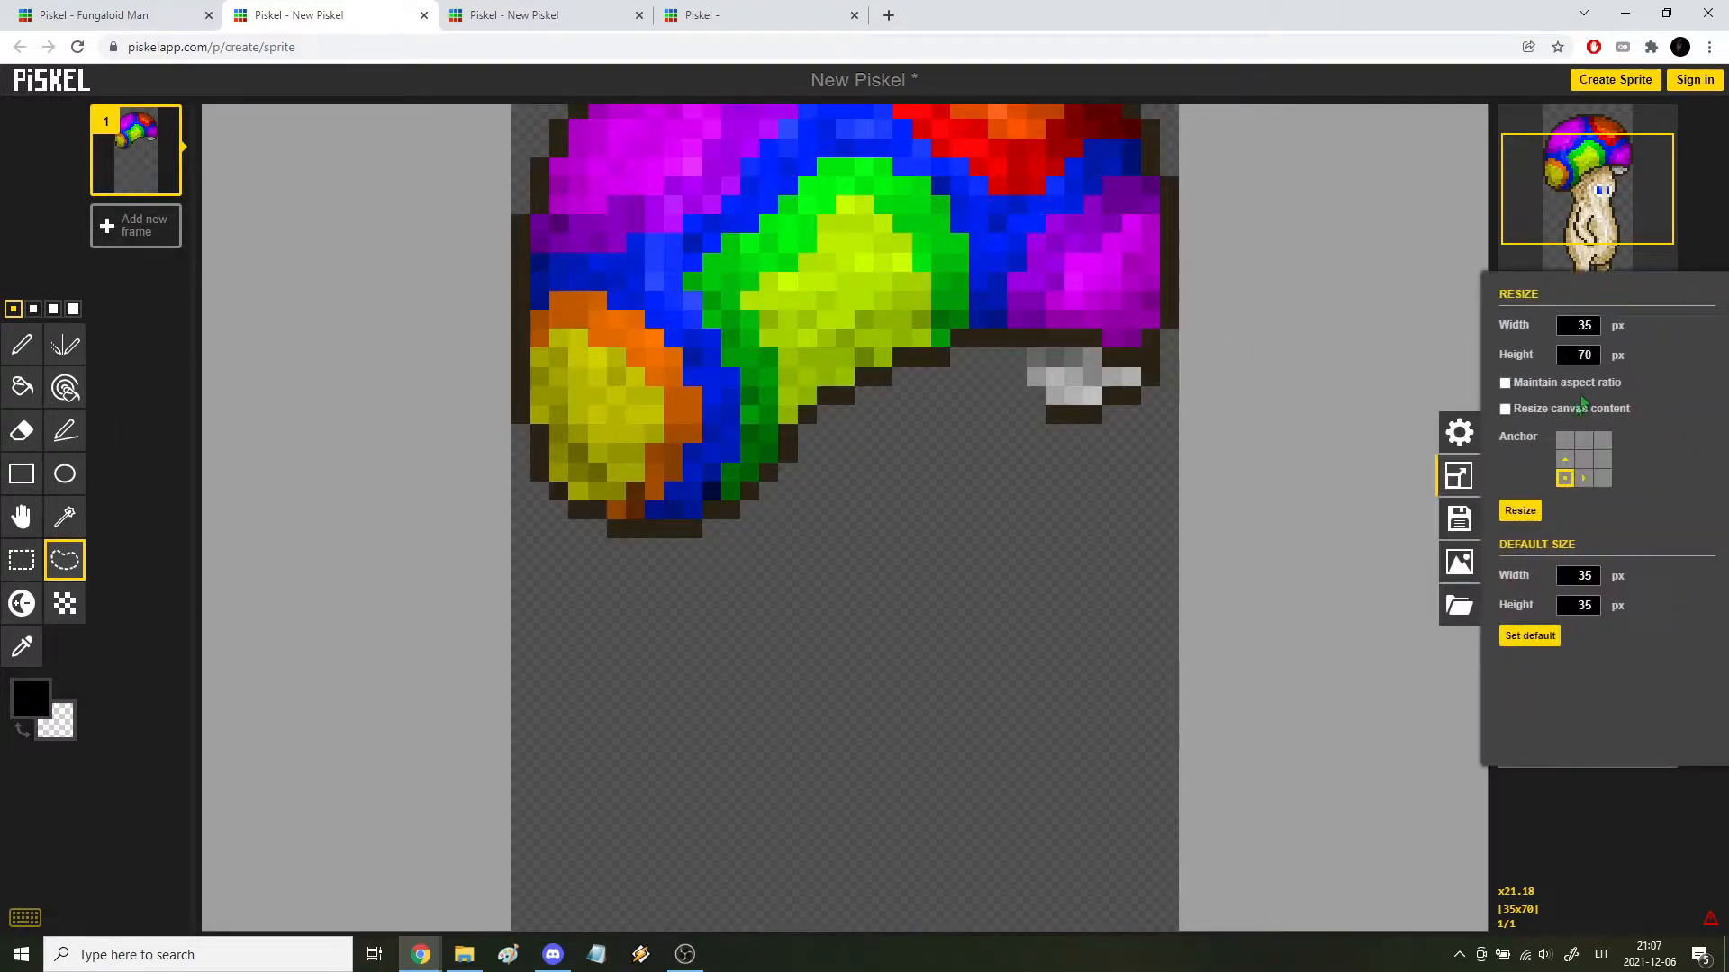
{"action": "left_click", "coordinate": [1444, 472]}
{"action": "left_click", "coordinate": [1459, 432]}
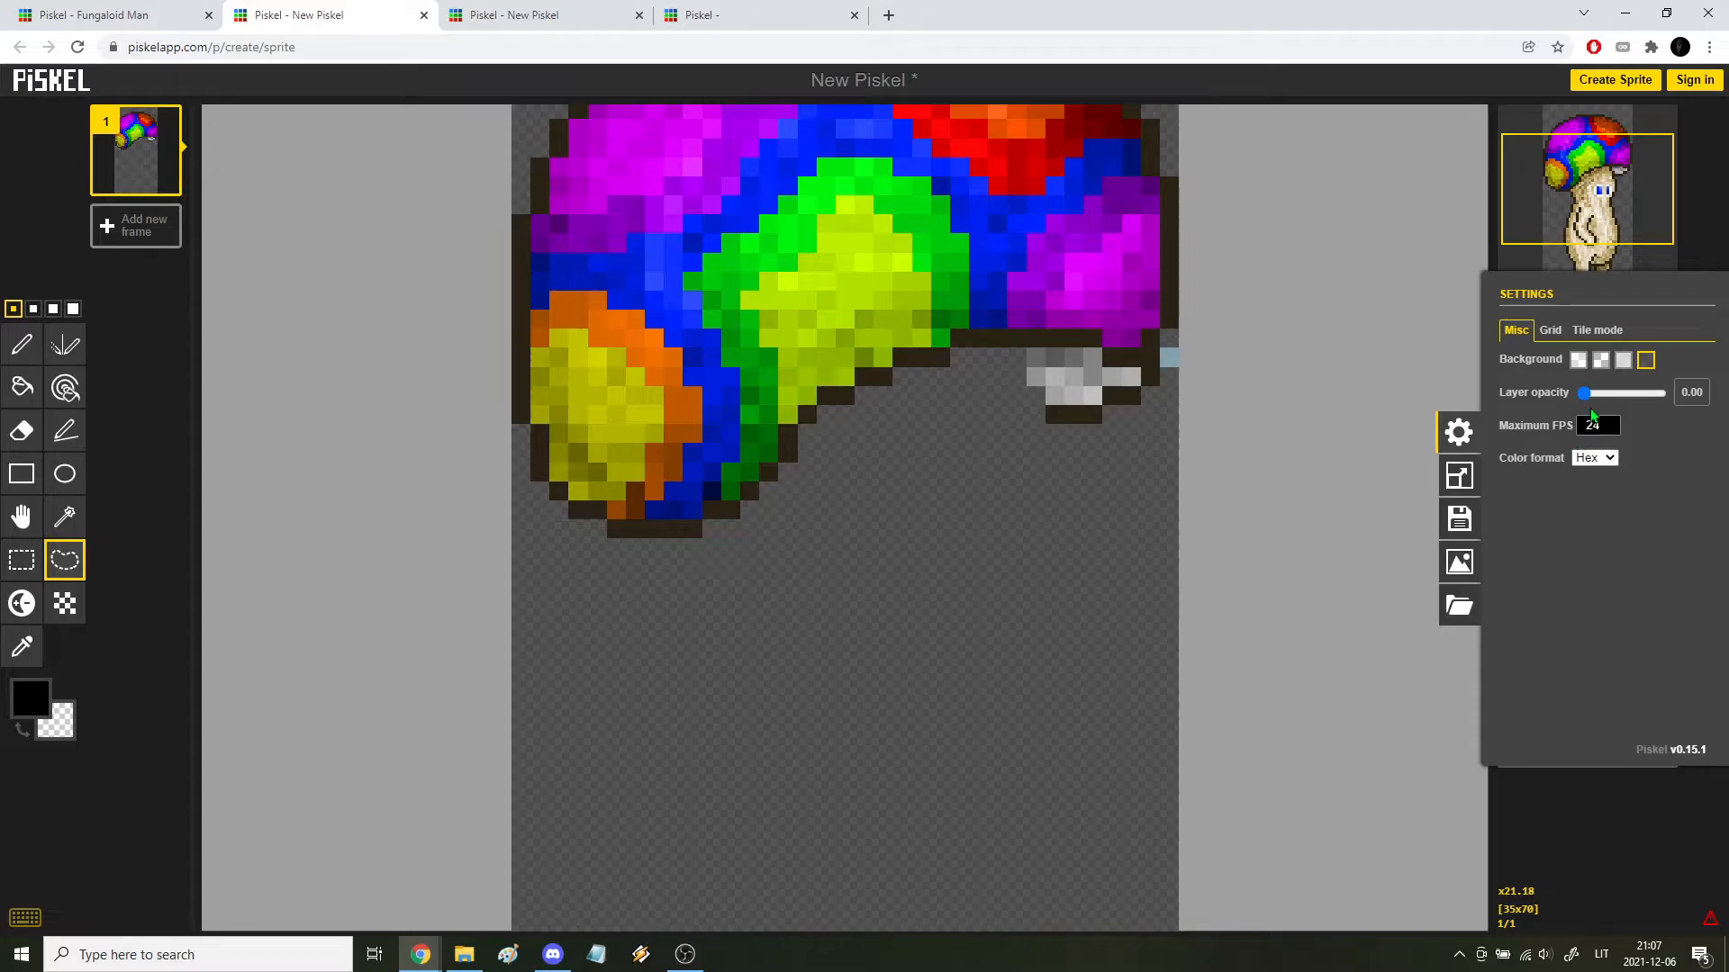
{"action": "left_click", "coordinate": [1612, 393]}
{"action": "left_click", "coordinate": [309, 321]}
{"action": "scroll", "coordinate": [308, 321], "scroll_direction": "down", "scroll_amount": 5}
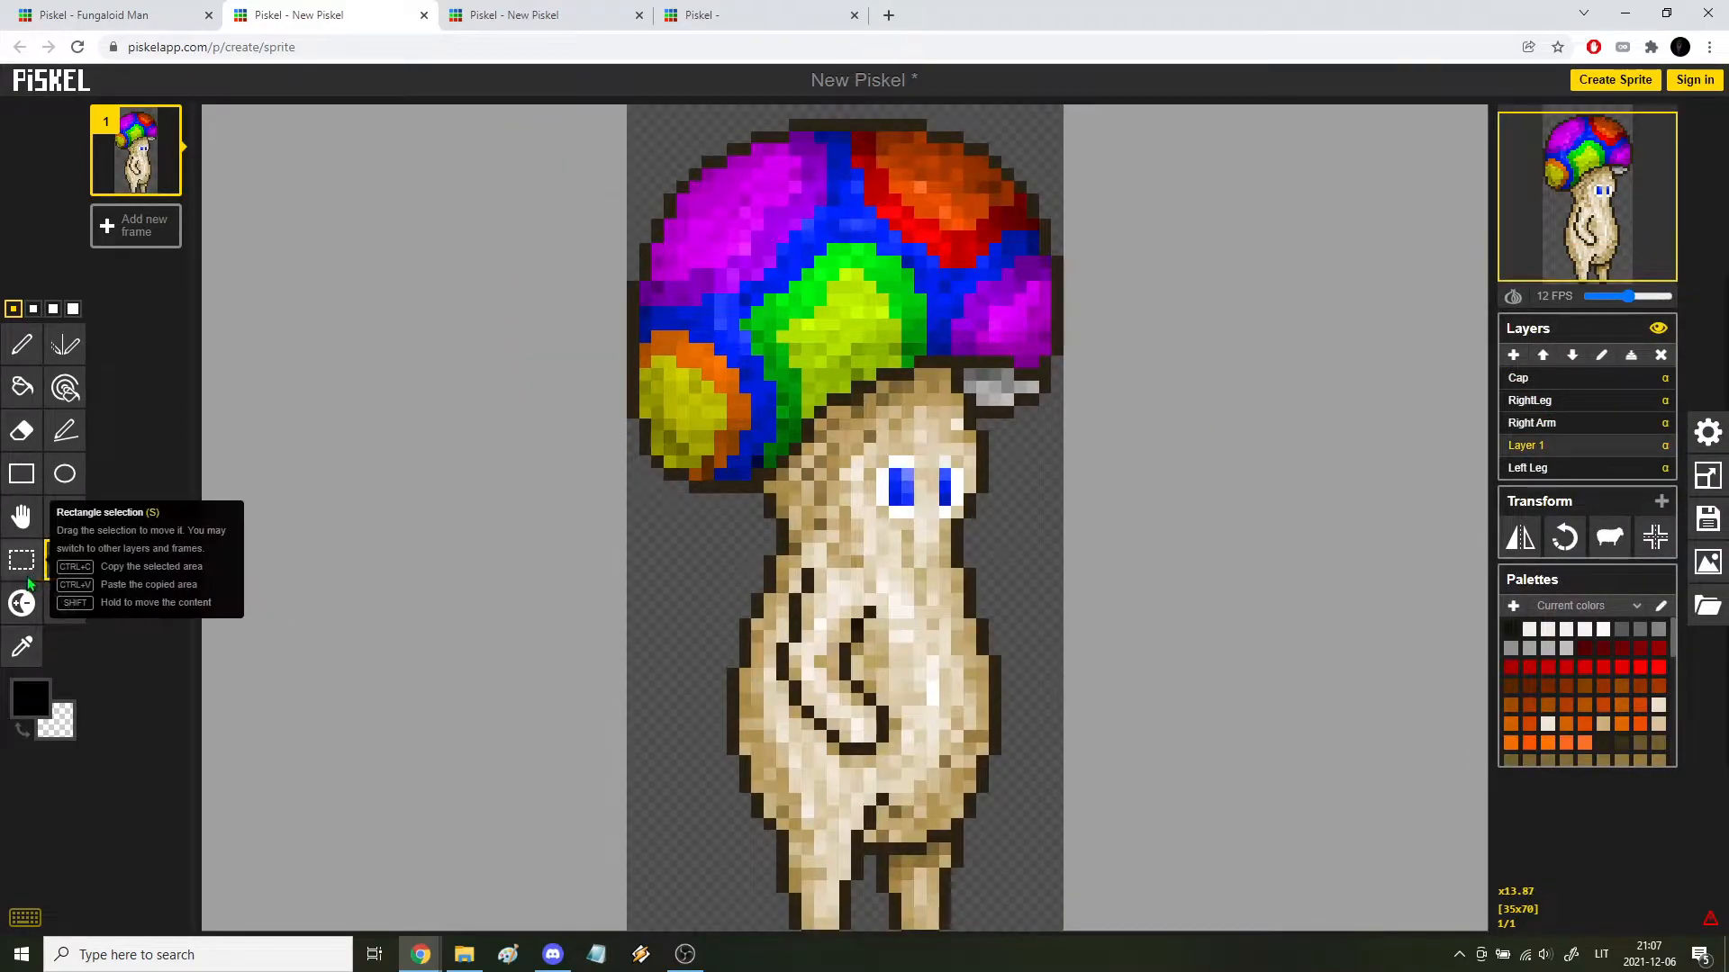
{"action": "left_click", "coordinate": [22, 560]}
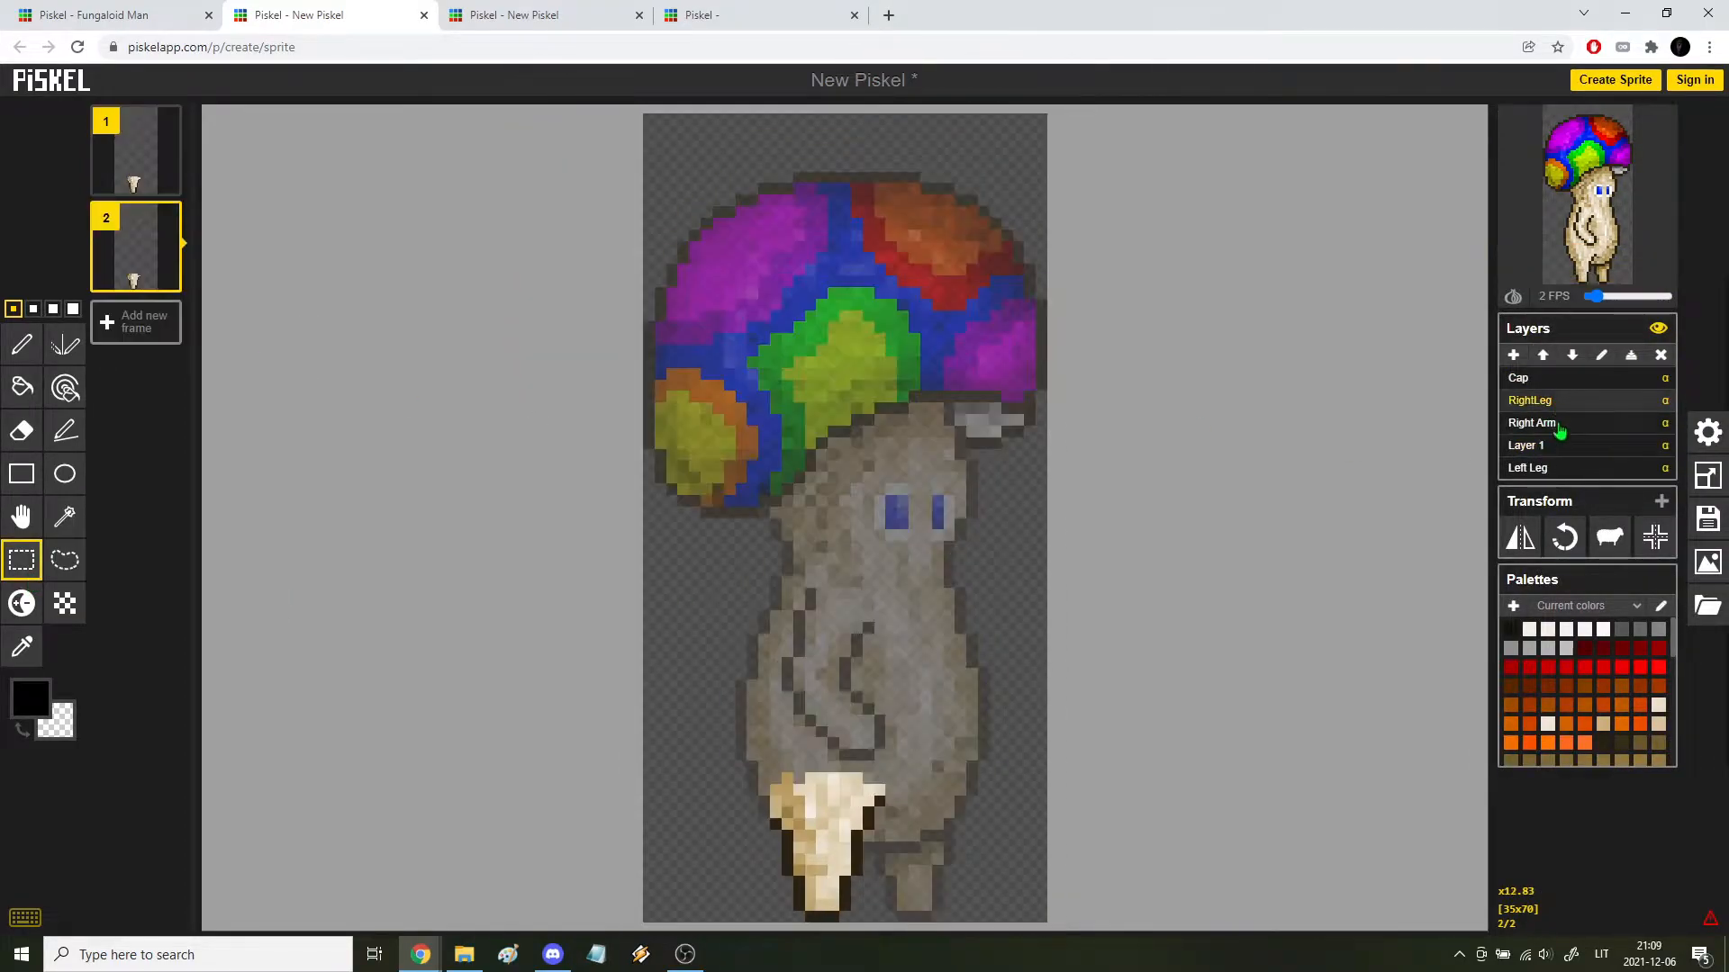
Step: Examine the arm, leg and body layers of frame 2 one after another
{"action": "left_click", "coordinate": [1557, 423]}
{"action": "left_click", "coordinate": [1556, 469]}
{"action": "left_click", "coordinate": [1554, 446]}
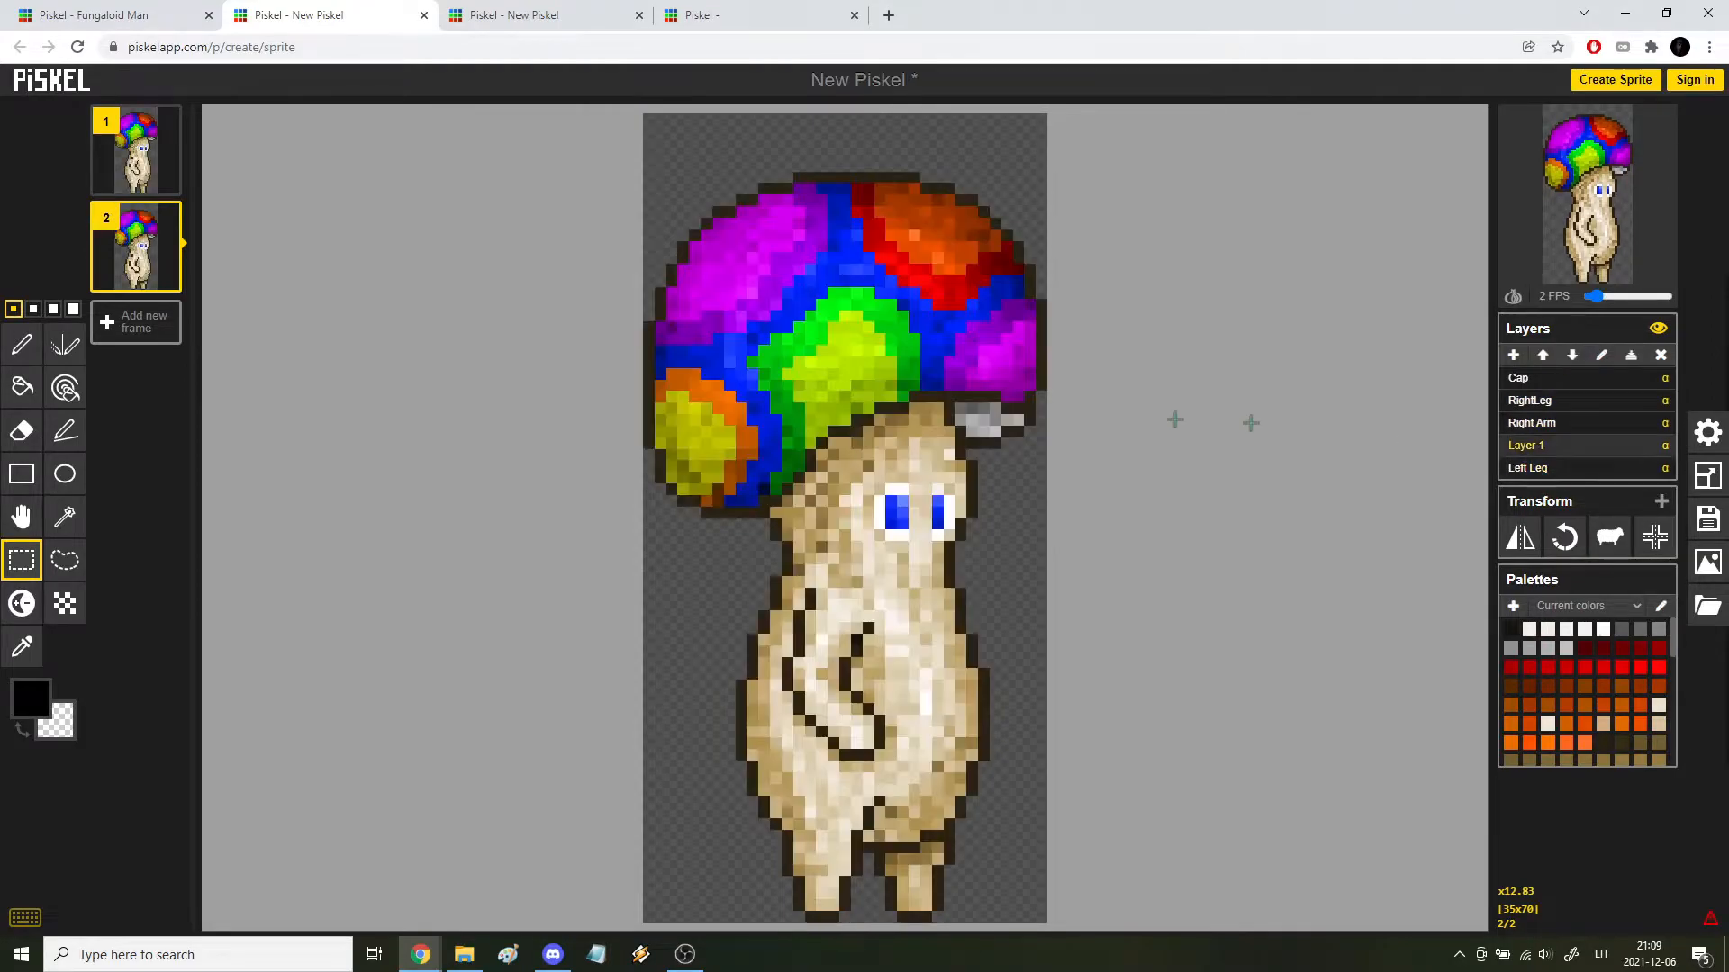
{"action": "scroll", "coordinate": [758, 517], "scroll_direction": "up", "scroll_amount": 2}
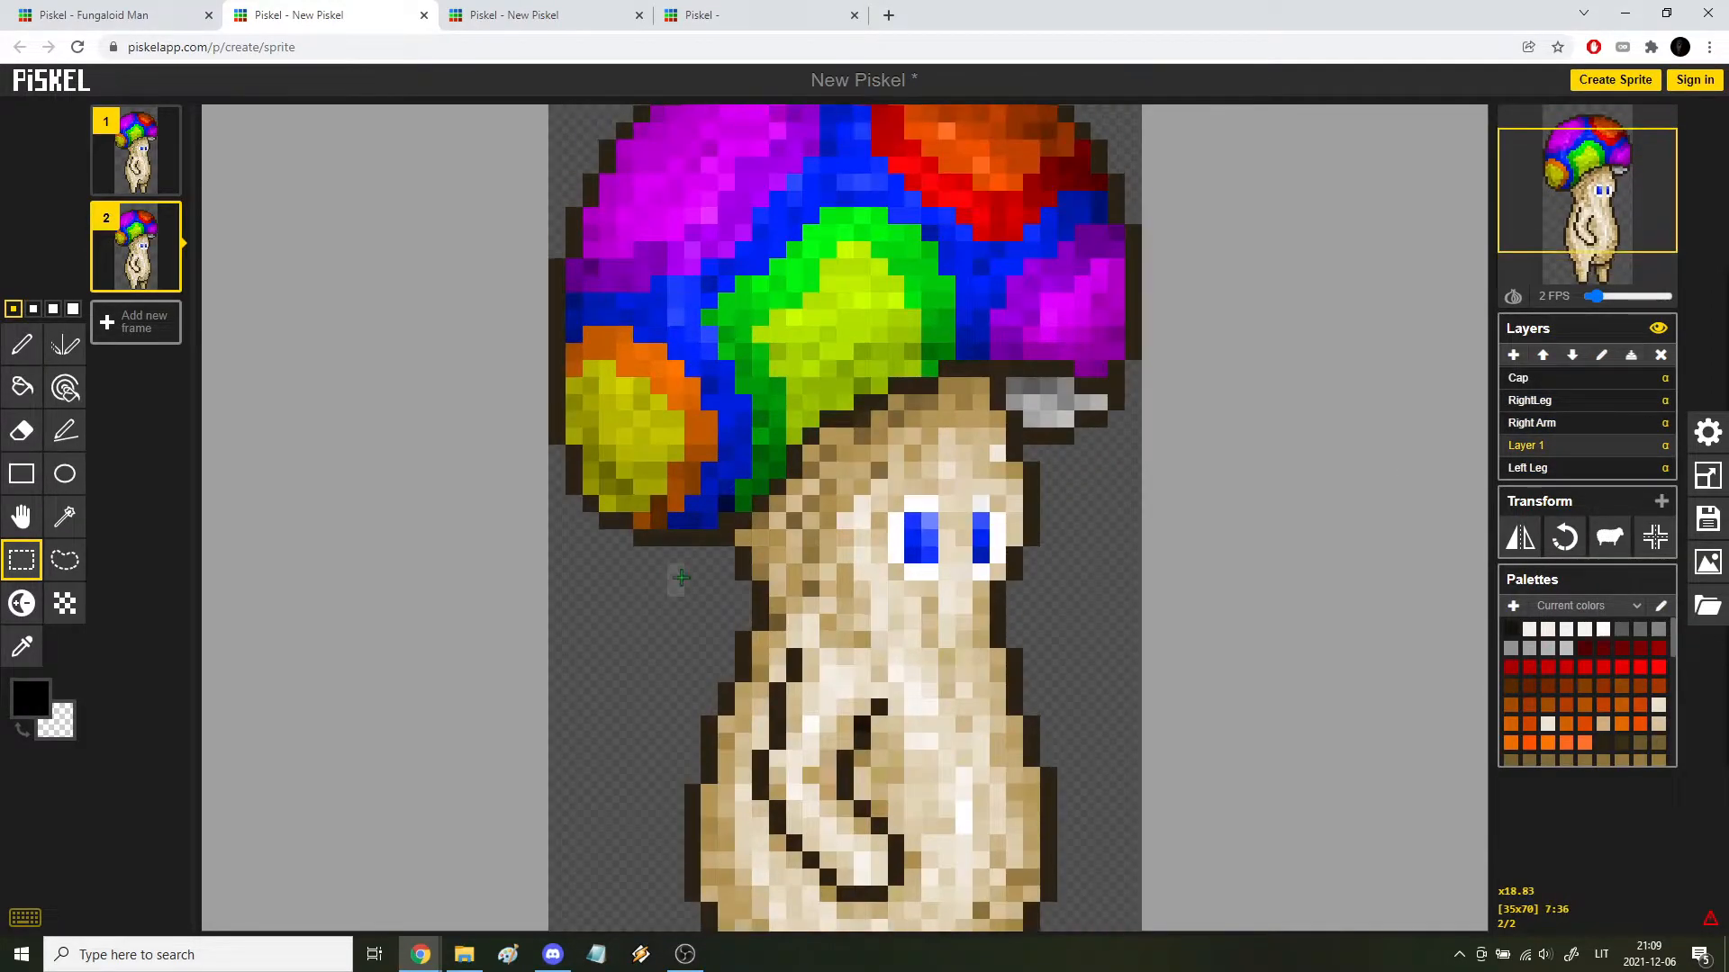
{"action": "left_click", "coordinate": [65, 560]}
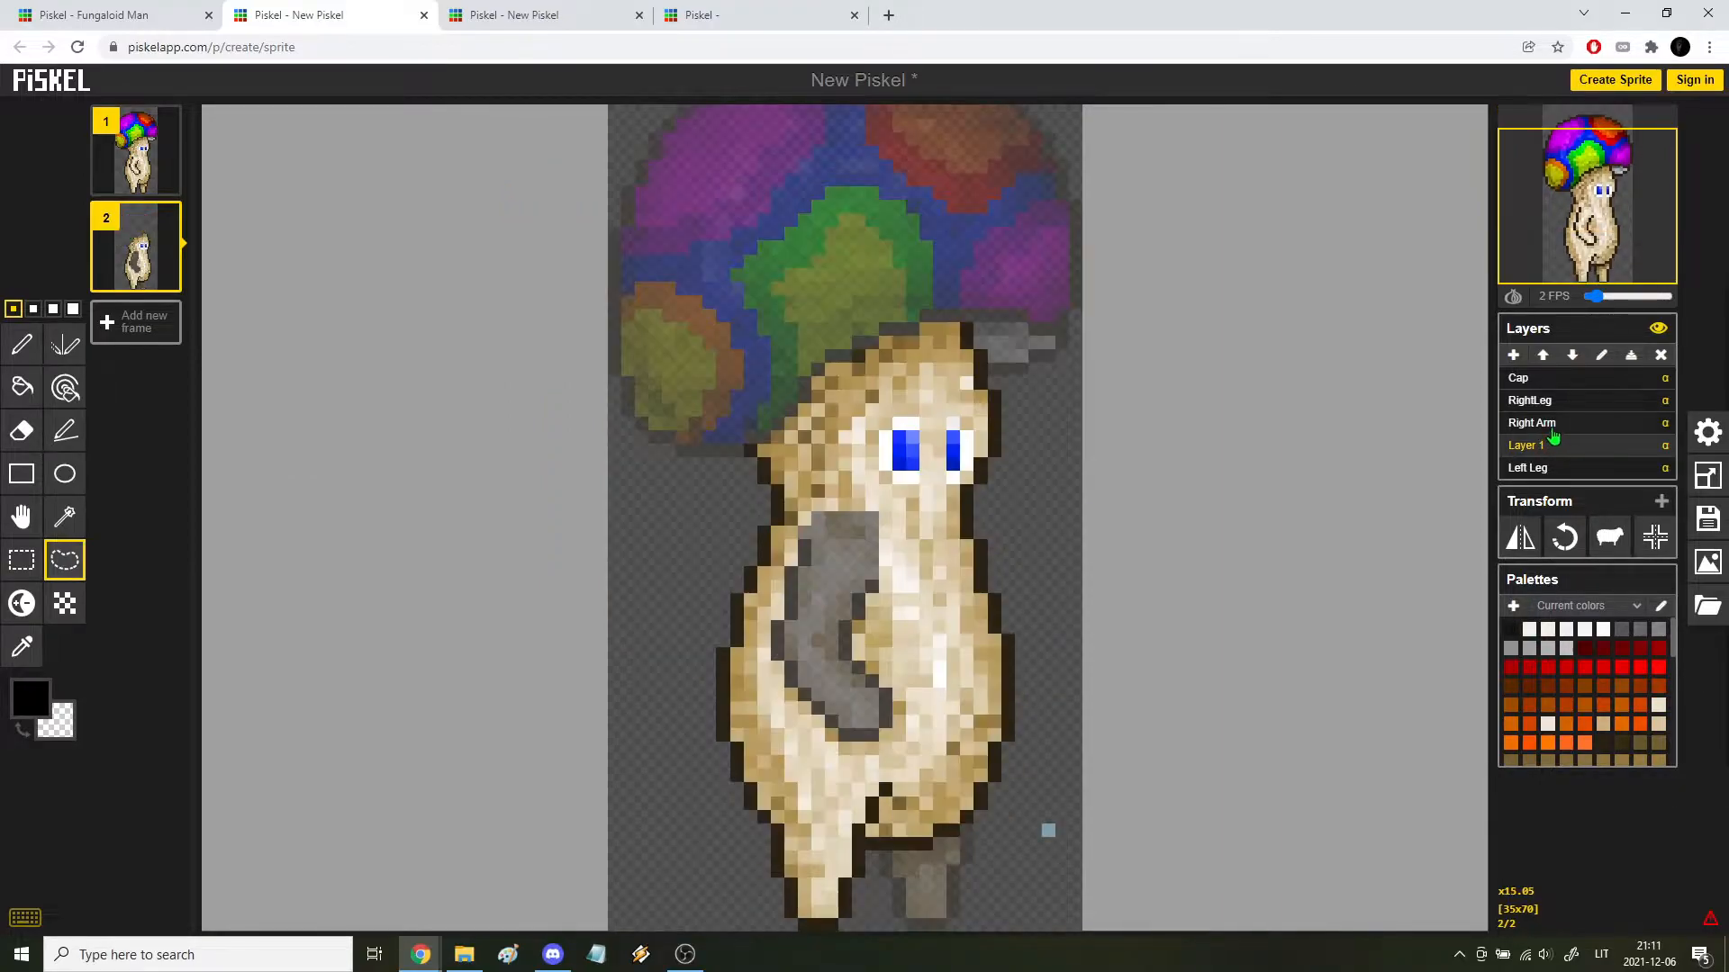
{"action": "left_click", "coordinate": [1553, 423]}
{"action": "left_click", "coordinate": [1551, 402]}
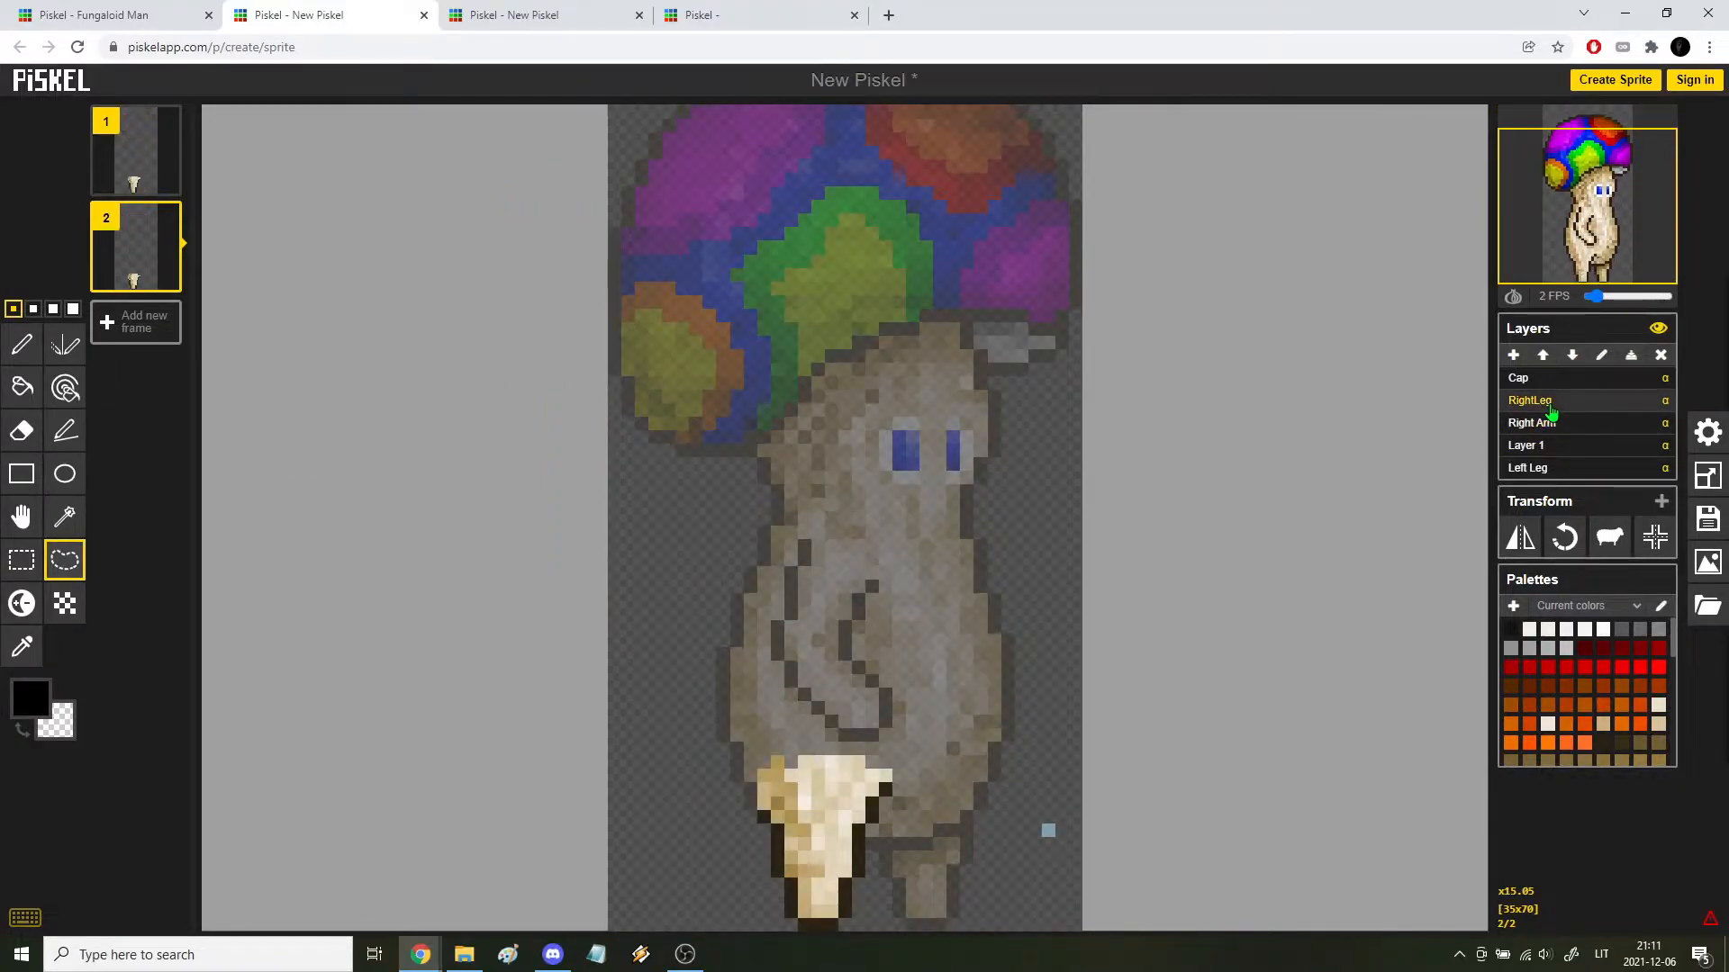
{"action": "left_click", "coordinate": [1531, 444]}
{"action": "mouse_move", "coordinate": [1585, 259]}
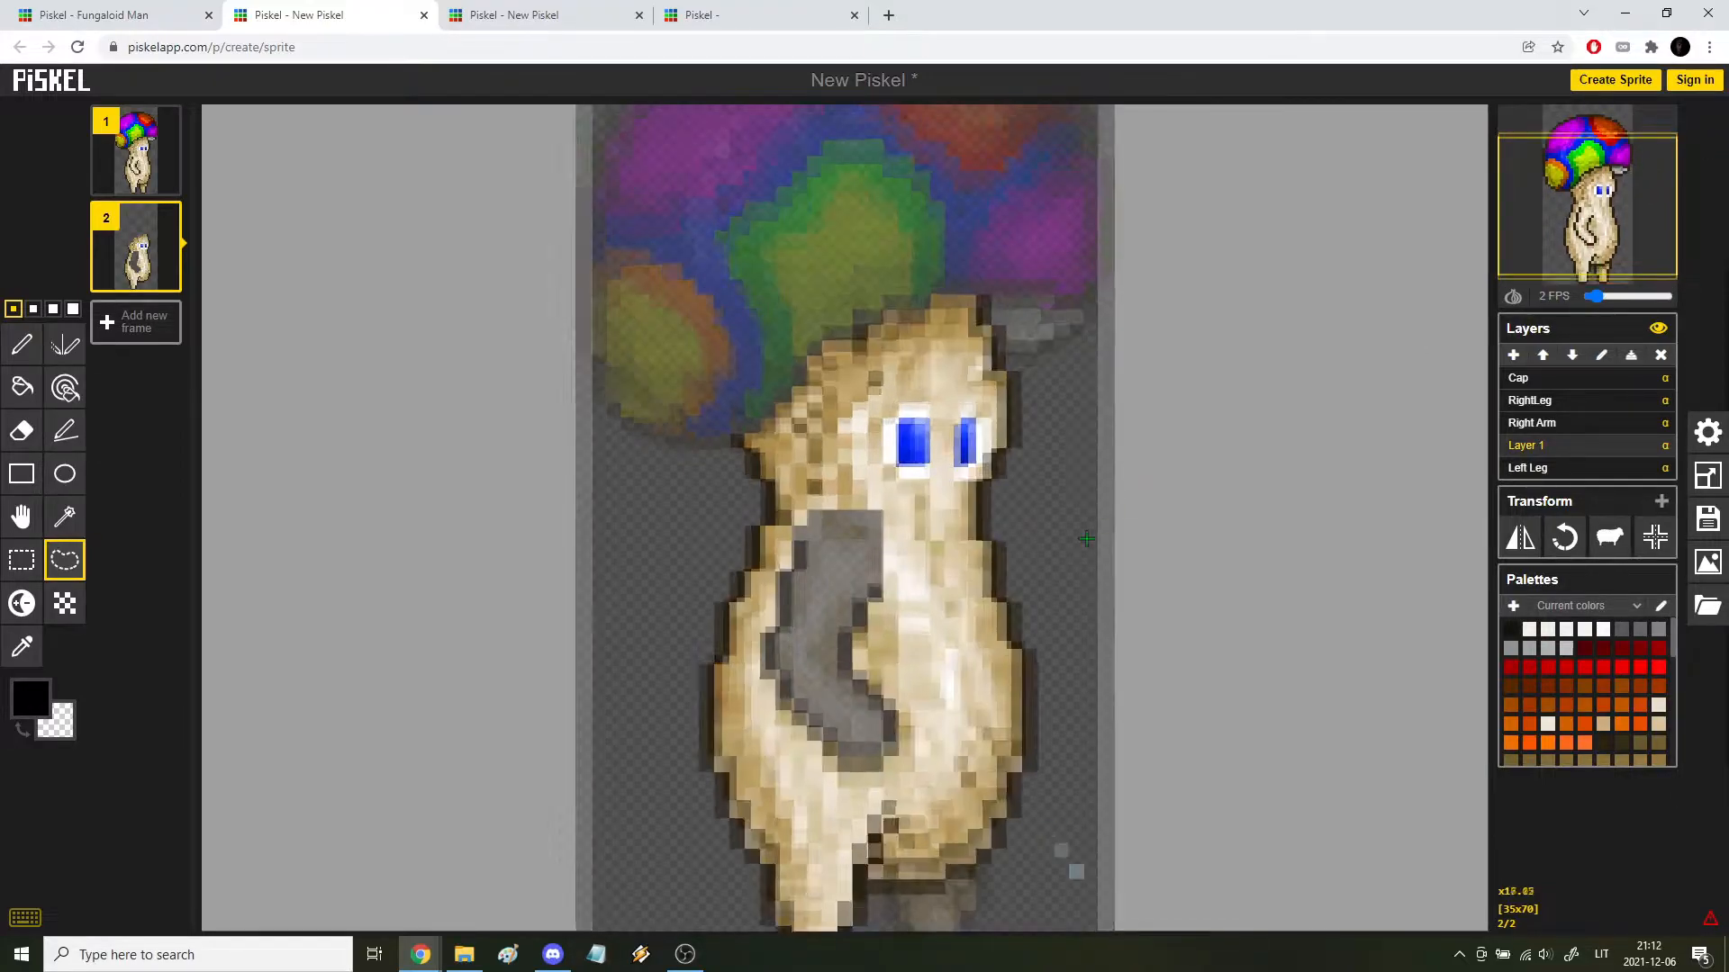
{"action": "scroll", "coordinate": [1087, 536], "scroll_direction": "down", "scroll_amount": 2}
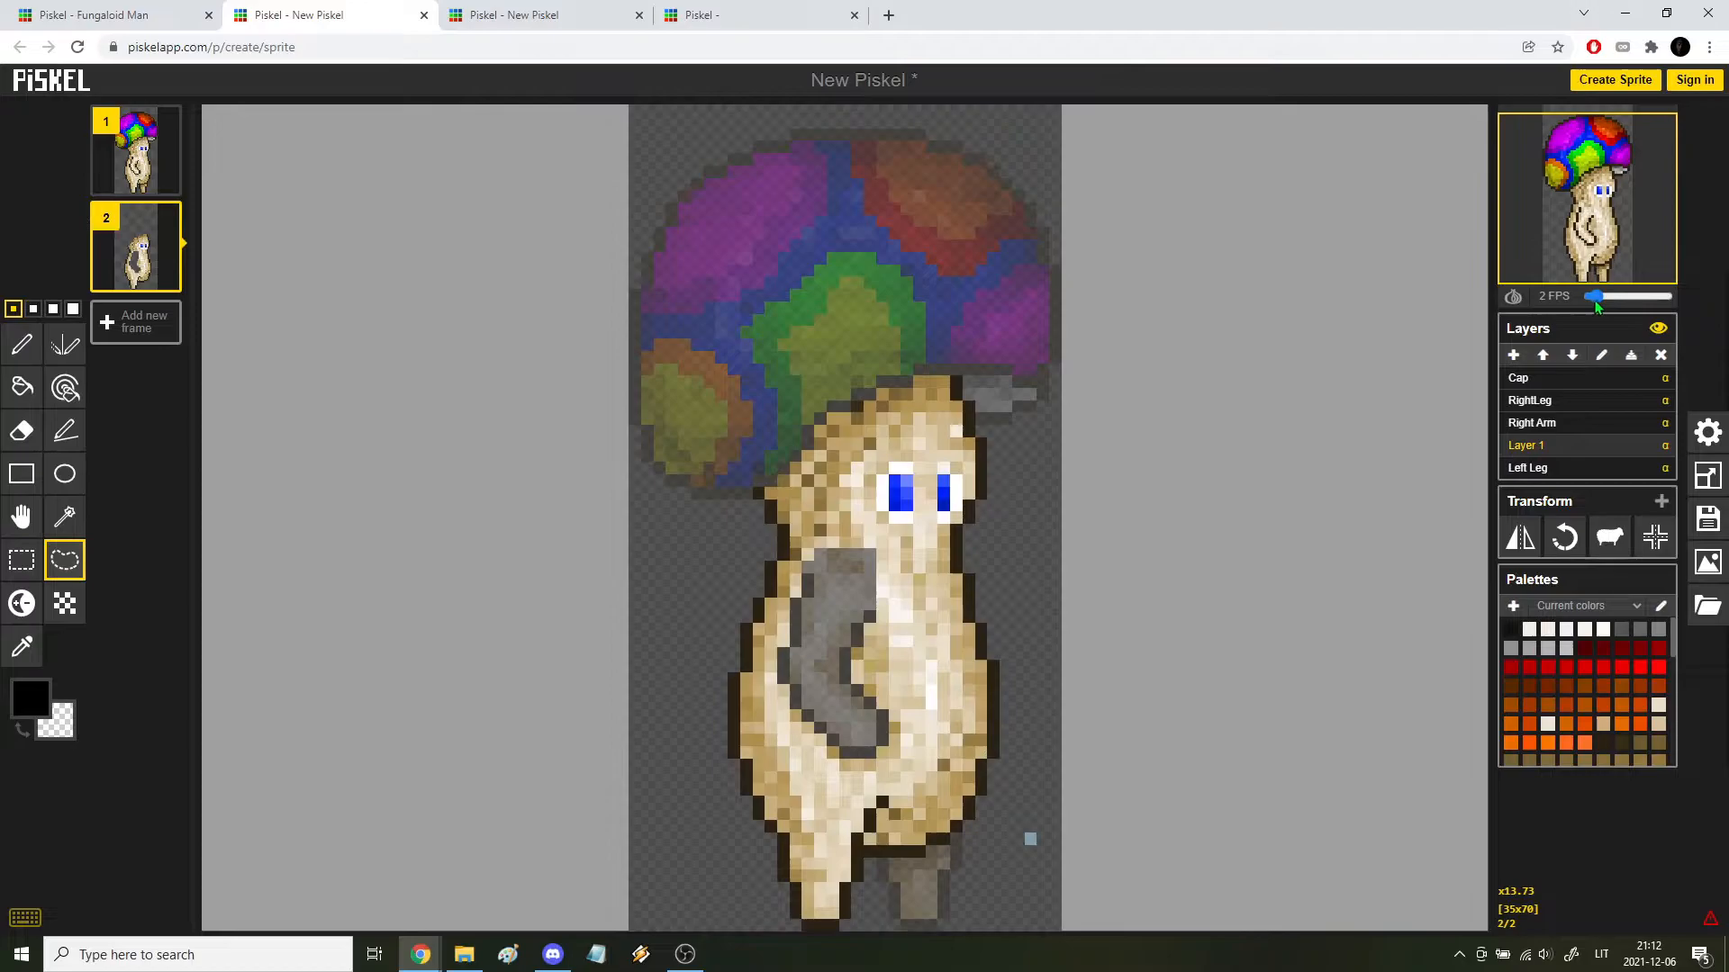
{"action": "scroll", "coordinate": [1447, 462], "scroll_direction": "up", "scroll_amount": 2}
Step: Move the mushroom cap on the Cap layer of frame 2 down by one pixel
{"action": "left_click", "coordinate": [1531, 378]}
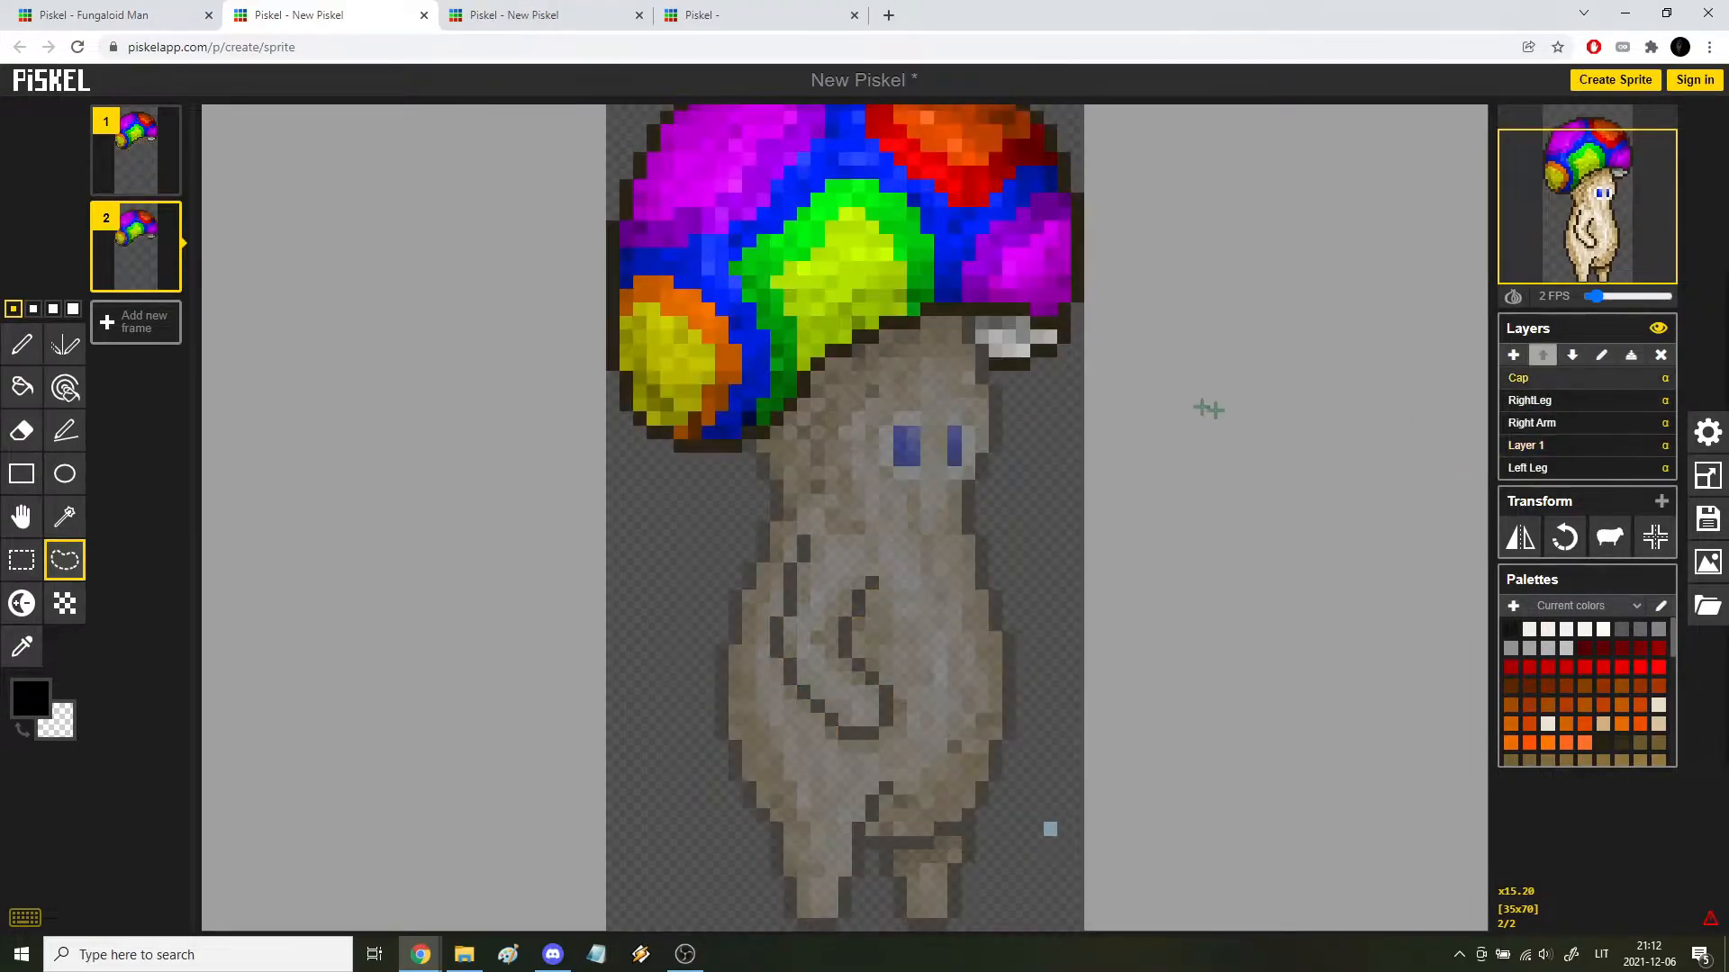
{"action": "scroll", "coordinate": [1126, 382], "scroll_direction": "down", "scroll_amount": 4}
{"action": "left_click", "coordinate": [22, 516]}
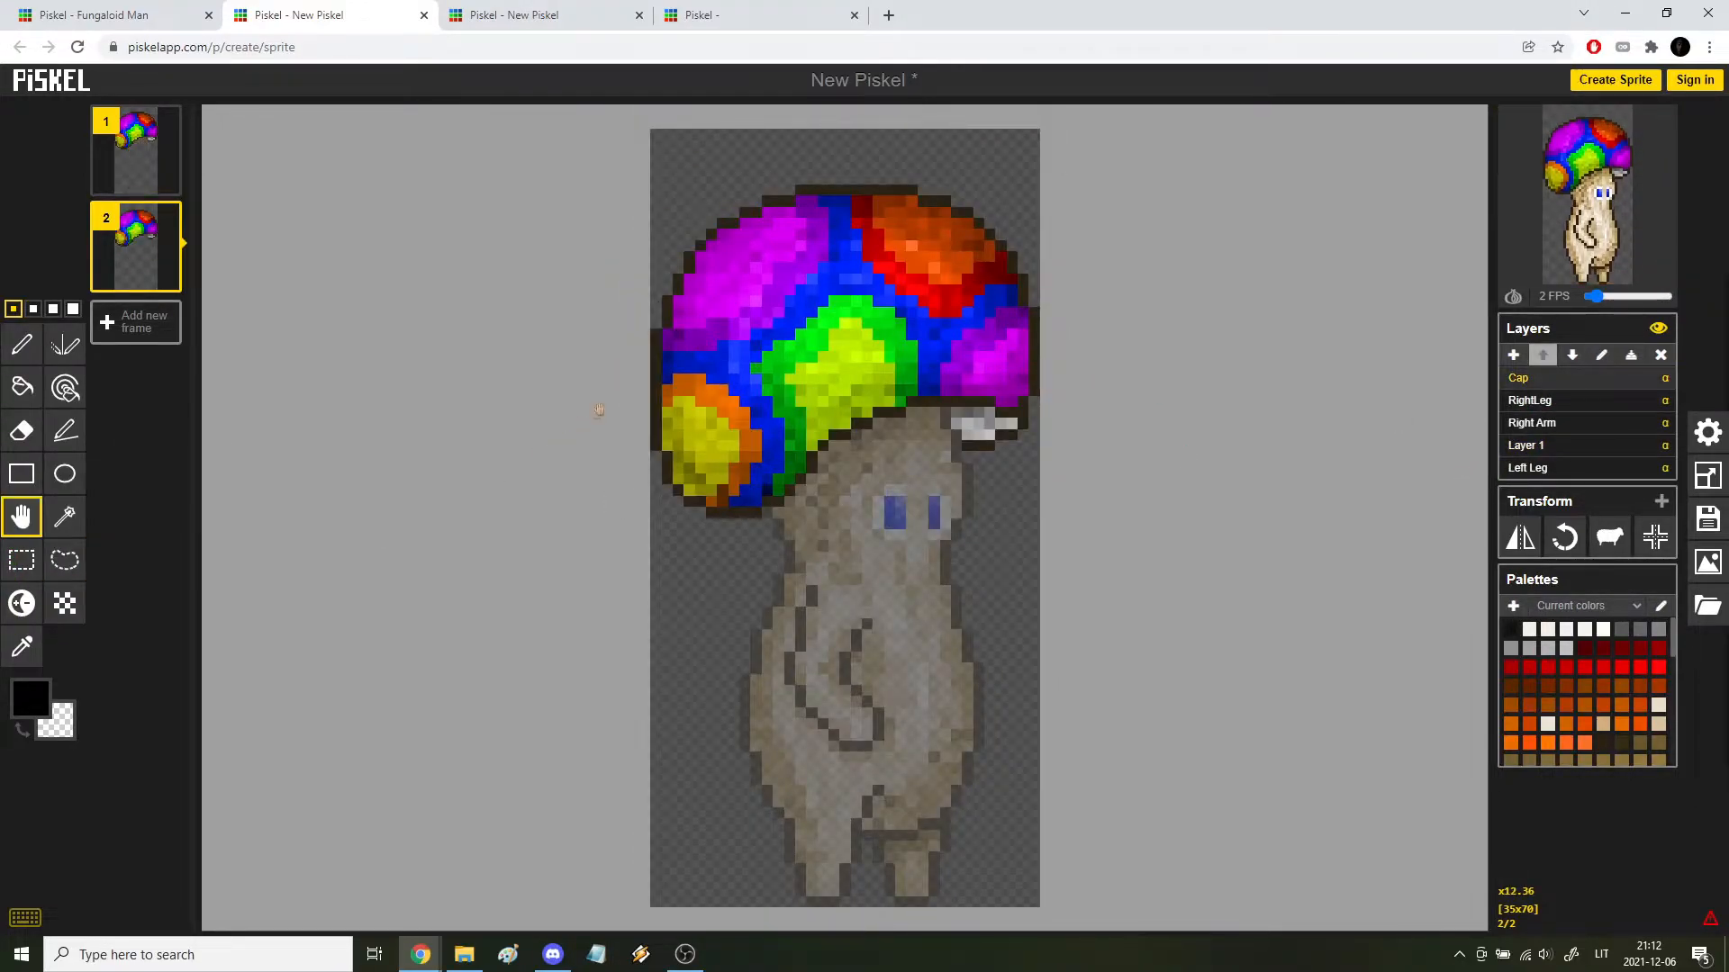
{"action": "left_click_drag", "start_coordinate": [726, 361], "coordinate": [727, 364]}
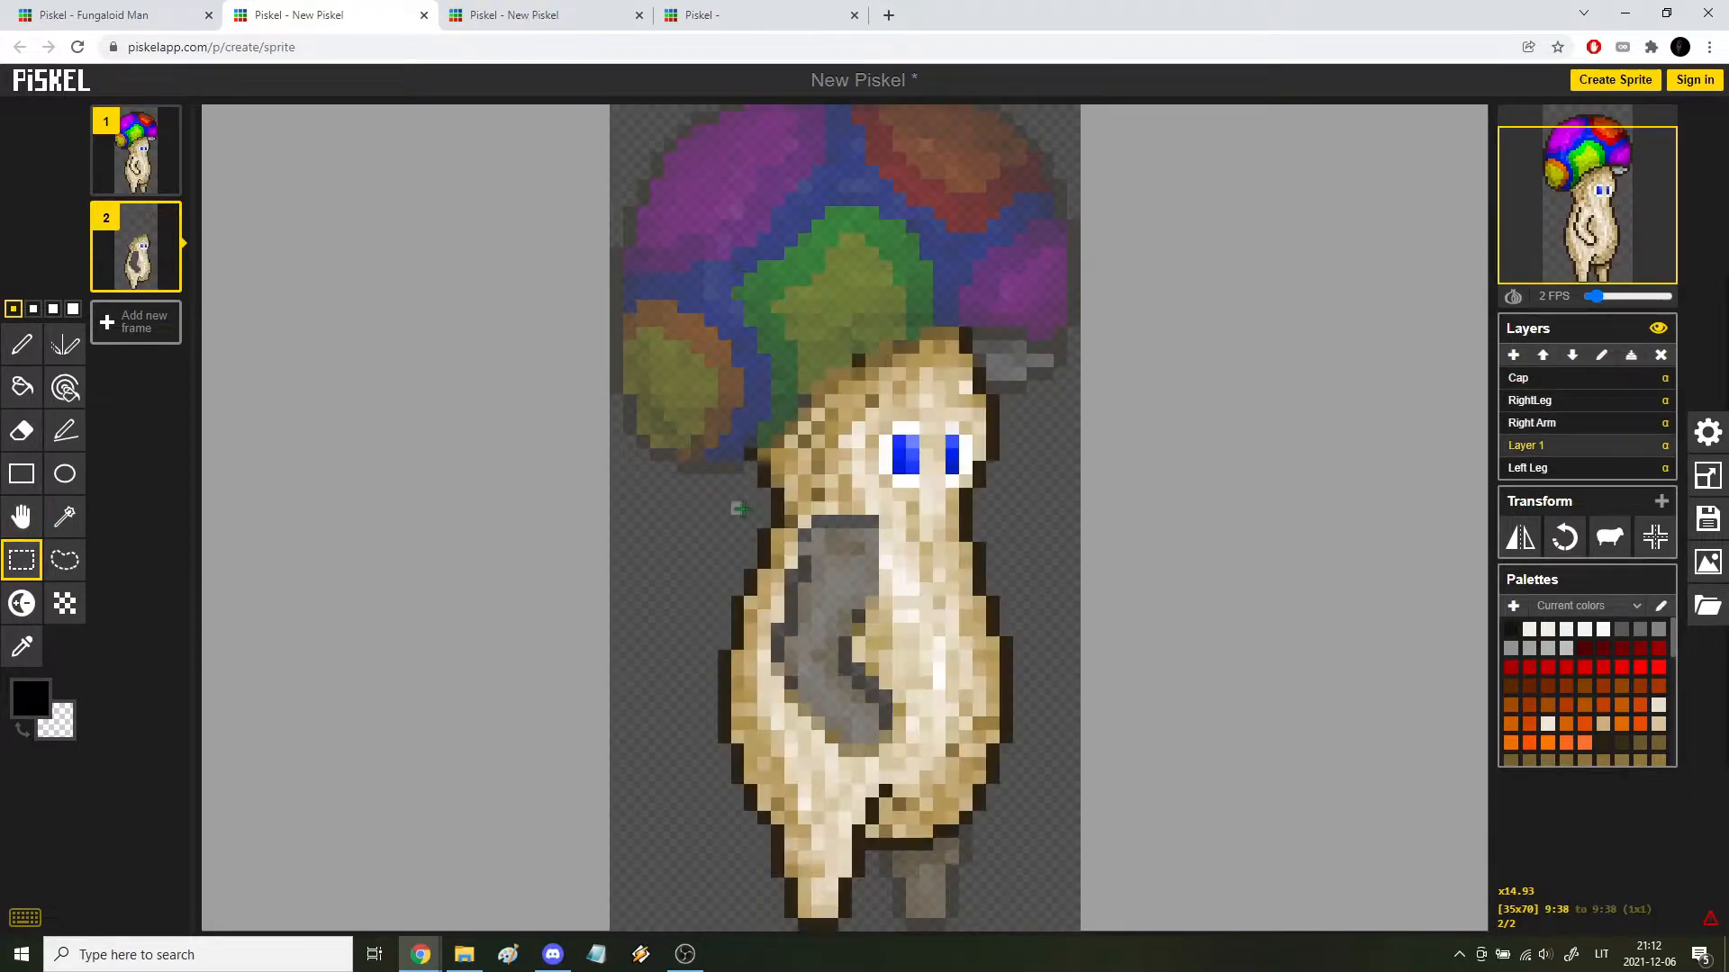
Step: Cut the head area from Layer 1 in frame 2 and paste it one pixel lower
{"action": "left_click_drag", "start_coordinate": [731, 515], "coordinate": [1040, 274]}
{"action": "key", "text": "ctrl+x"}
{"action": "left_click_drag", "start_coordinate": [958, 322], "coordinate": [956, 335]}
{"action": "key", "text": "ctrl+v"}
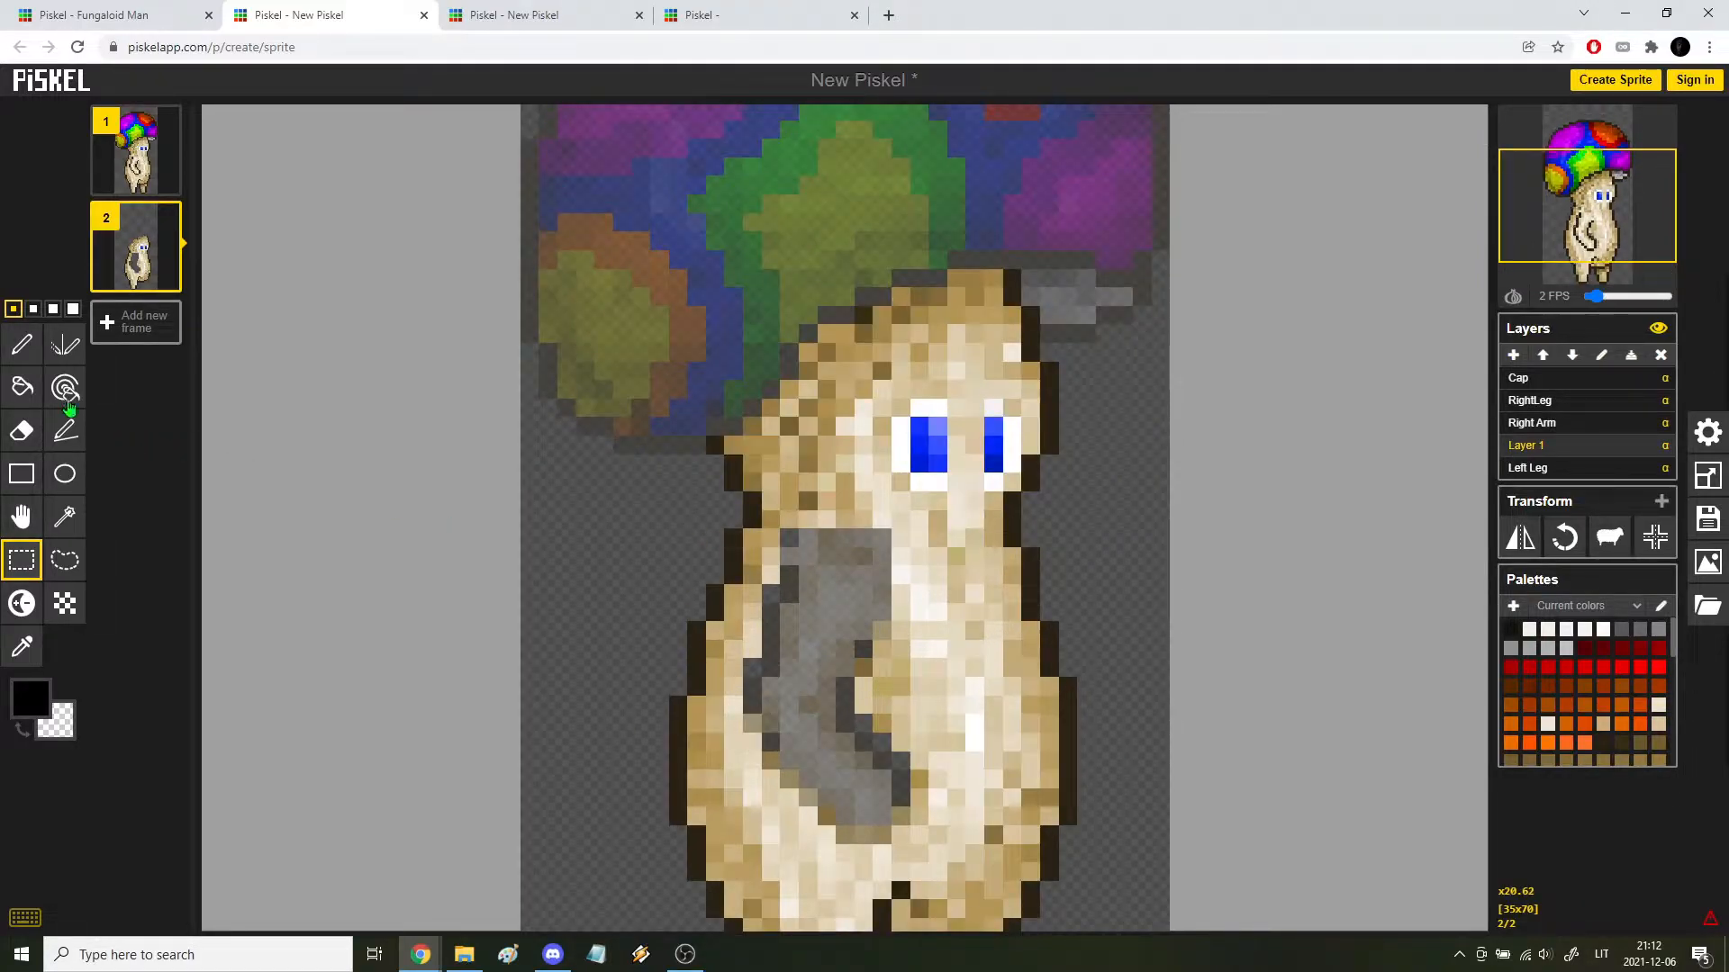
Step: Paint tan skin pixels on Layer 1 of frame 2 along the edge of the arm with the Pen tool
{"action": "left_click", "coordinate": [22, 347]}
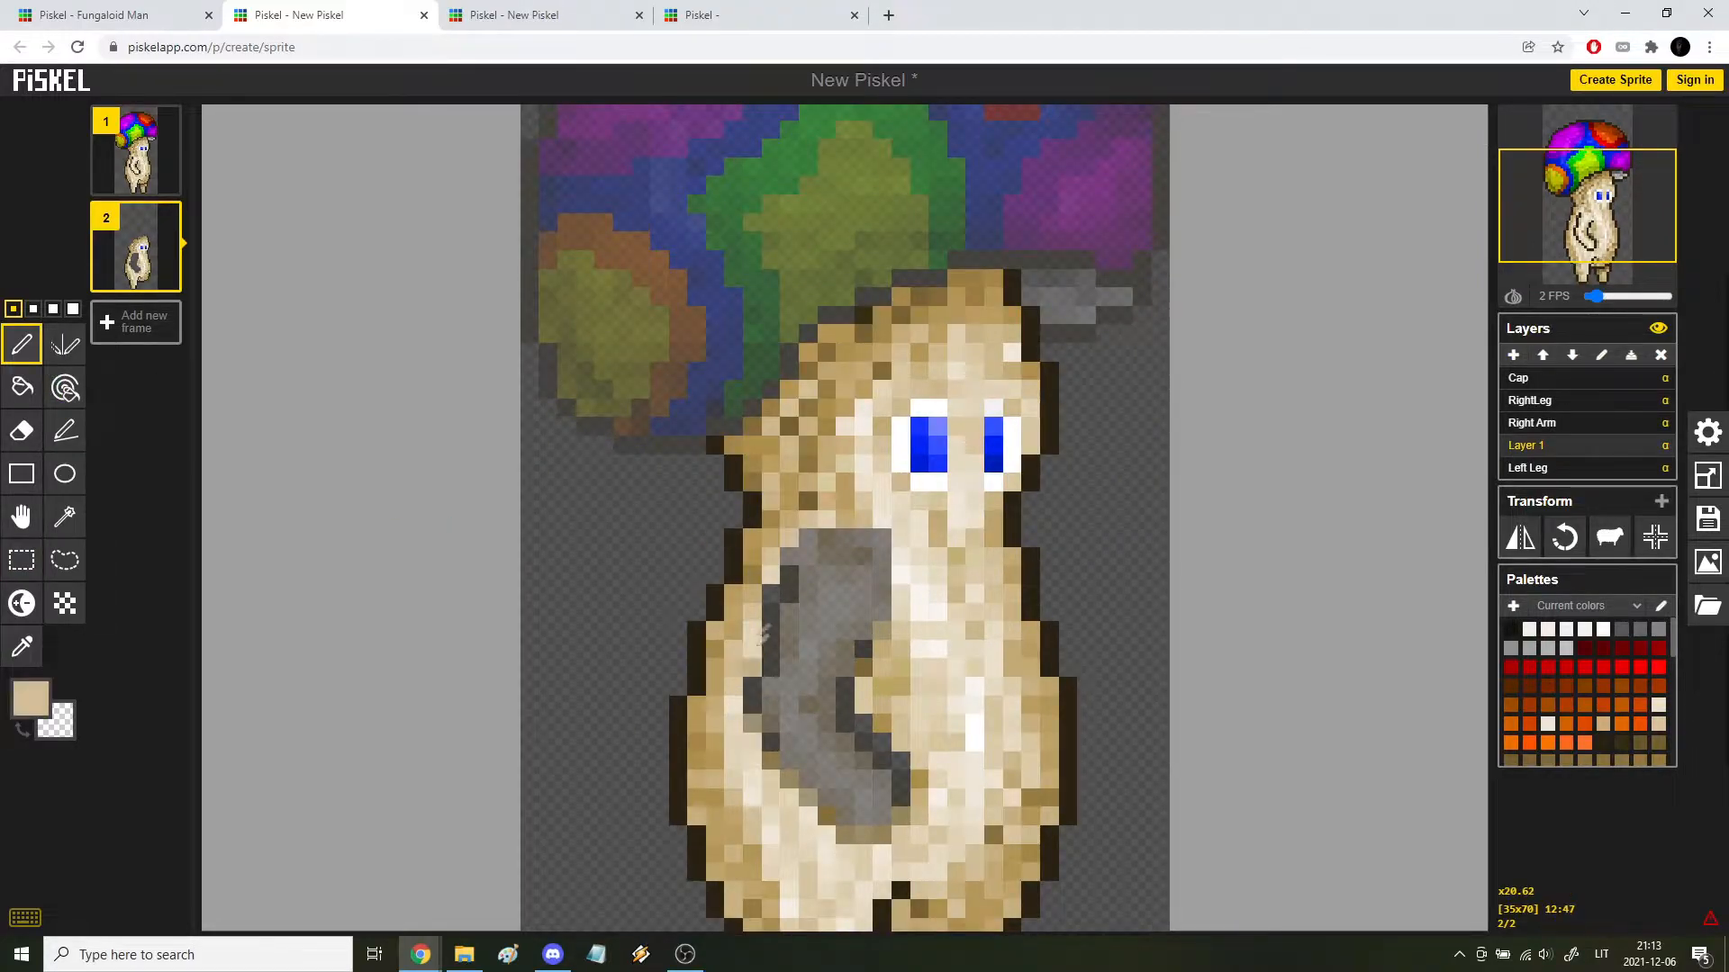
{"action": "left_click", "coordinate": [753, 667]}
{"action": "left_click", "coordinate": [771, 594]}
{"action": "scroll", "coordinate": [833, 734], "scroll_direction": "up", "scroll_amount": 1}
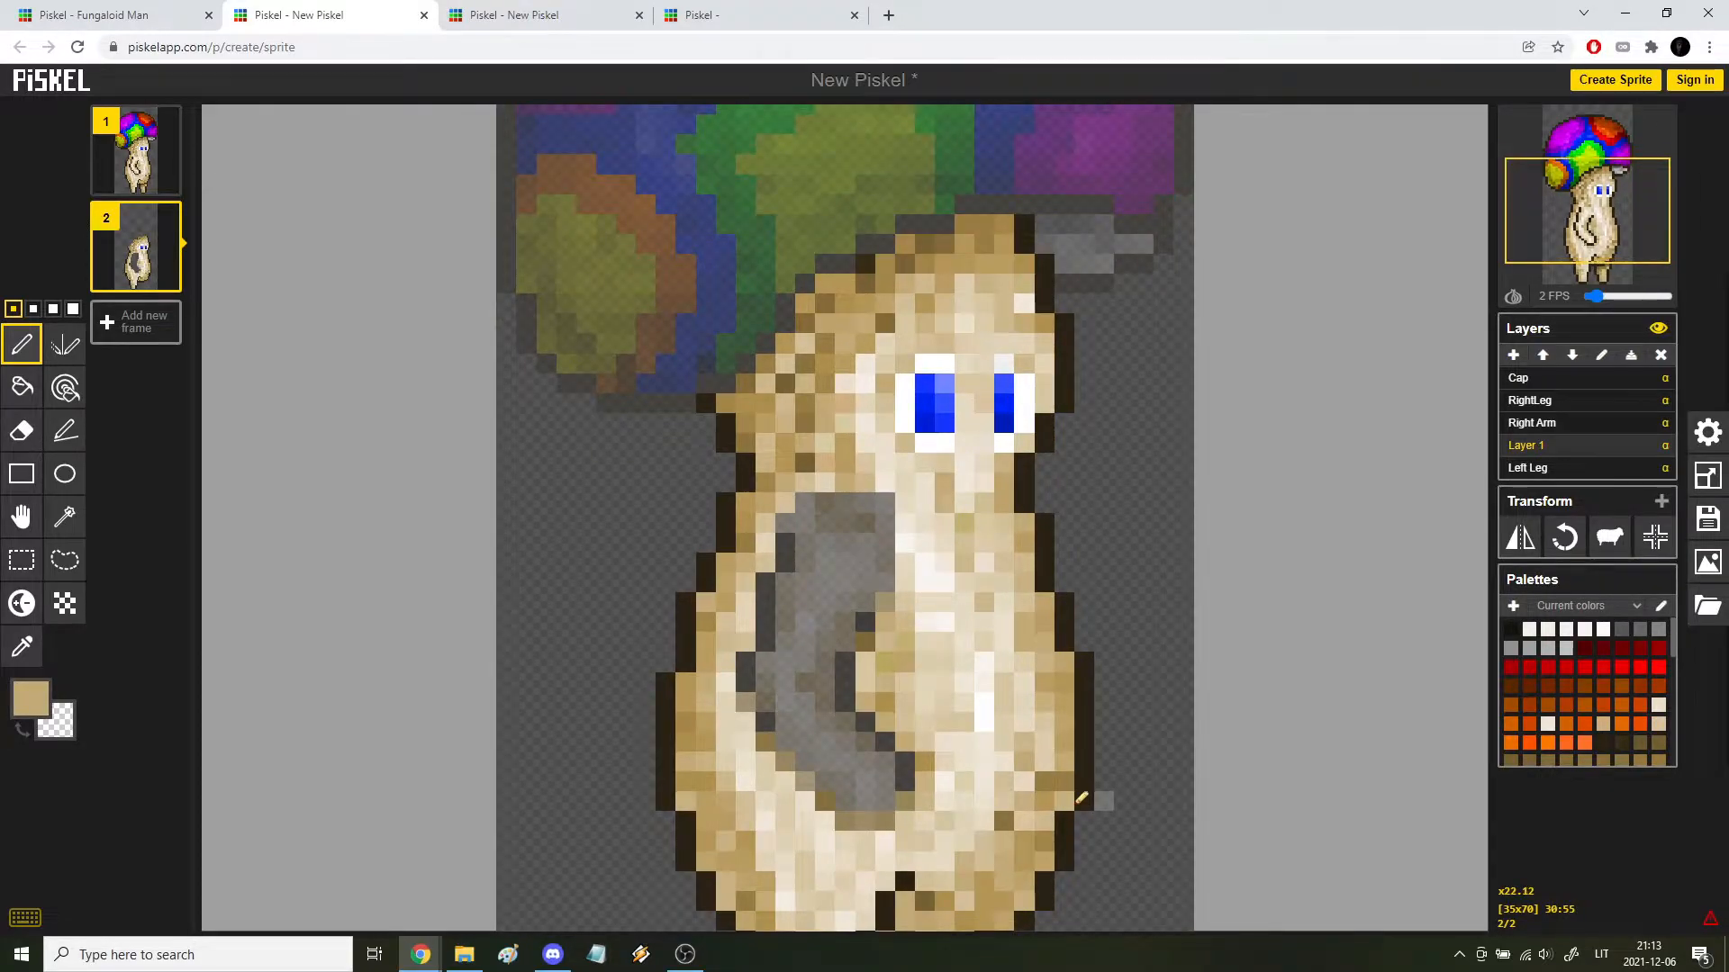
Step: Open the animation preview in a separate window and enlarge it to check the two-frame movement
{"action": "scroll", "coordinate": [827, 690], "scroll_direction": "down", "scroll_amount": 6}
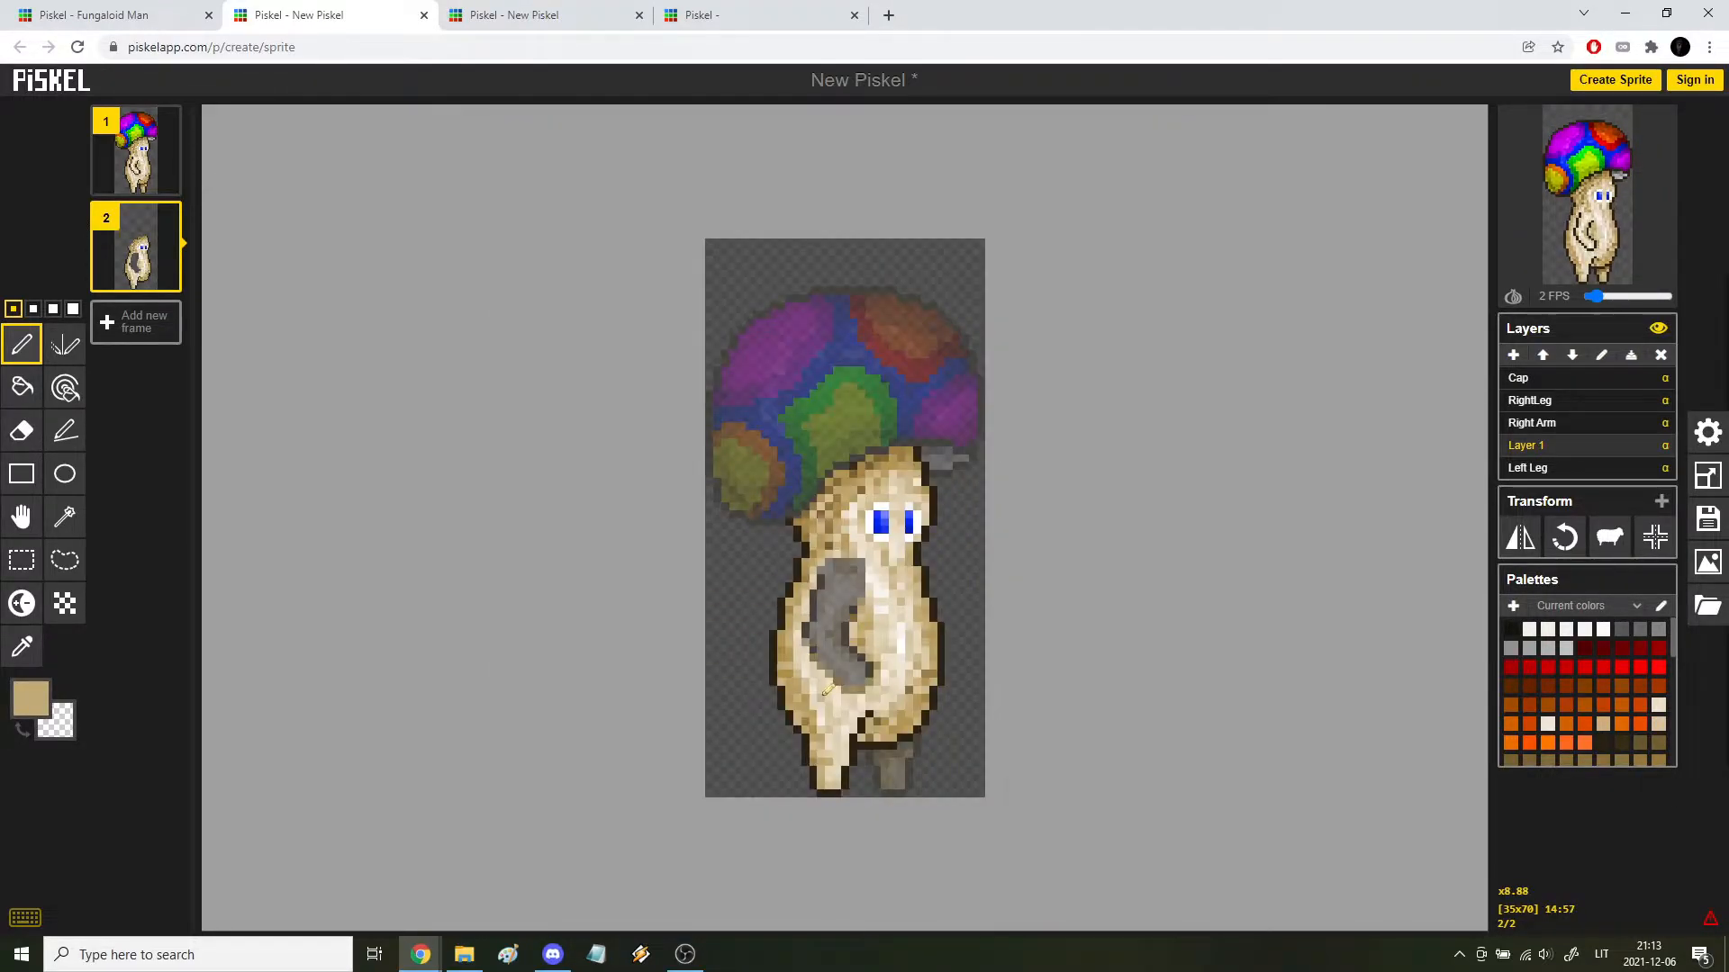
{"action": "scroll", "coordinate": [876, 687], "scroll_direction": "up", "scroll_amount": 2}
{"action": "mouse_move", "coordinate": [1660, 135]}
{"action": "left_click", "coordinate": [1654, 124]}
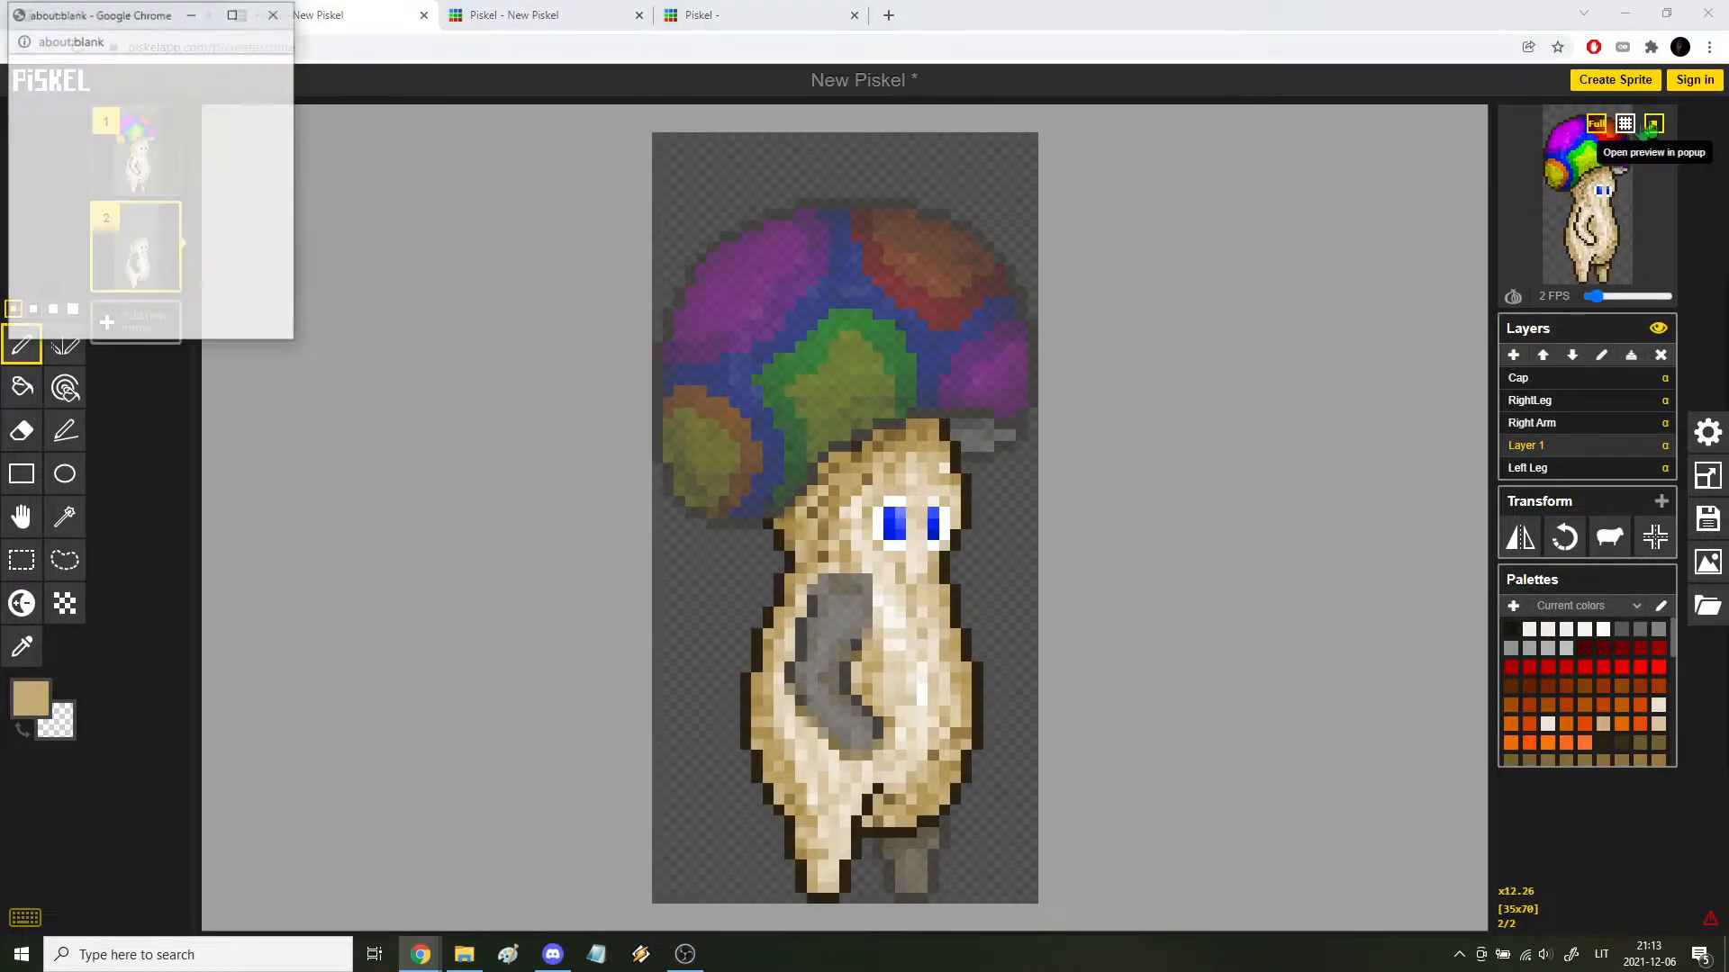
{"action": "left_click_drag", "start_coordinate": [298, 347], "coordinate": [710, 633]}
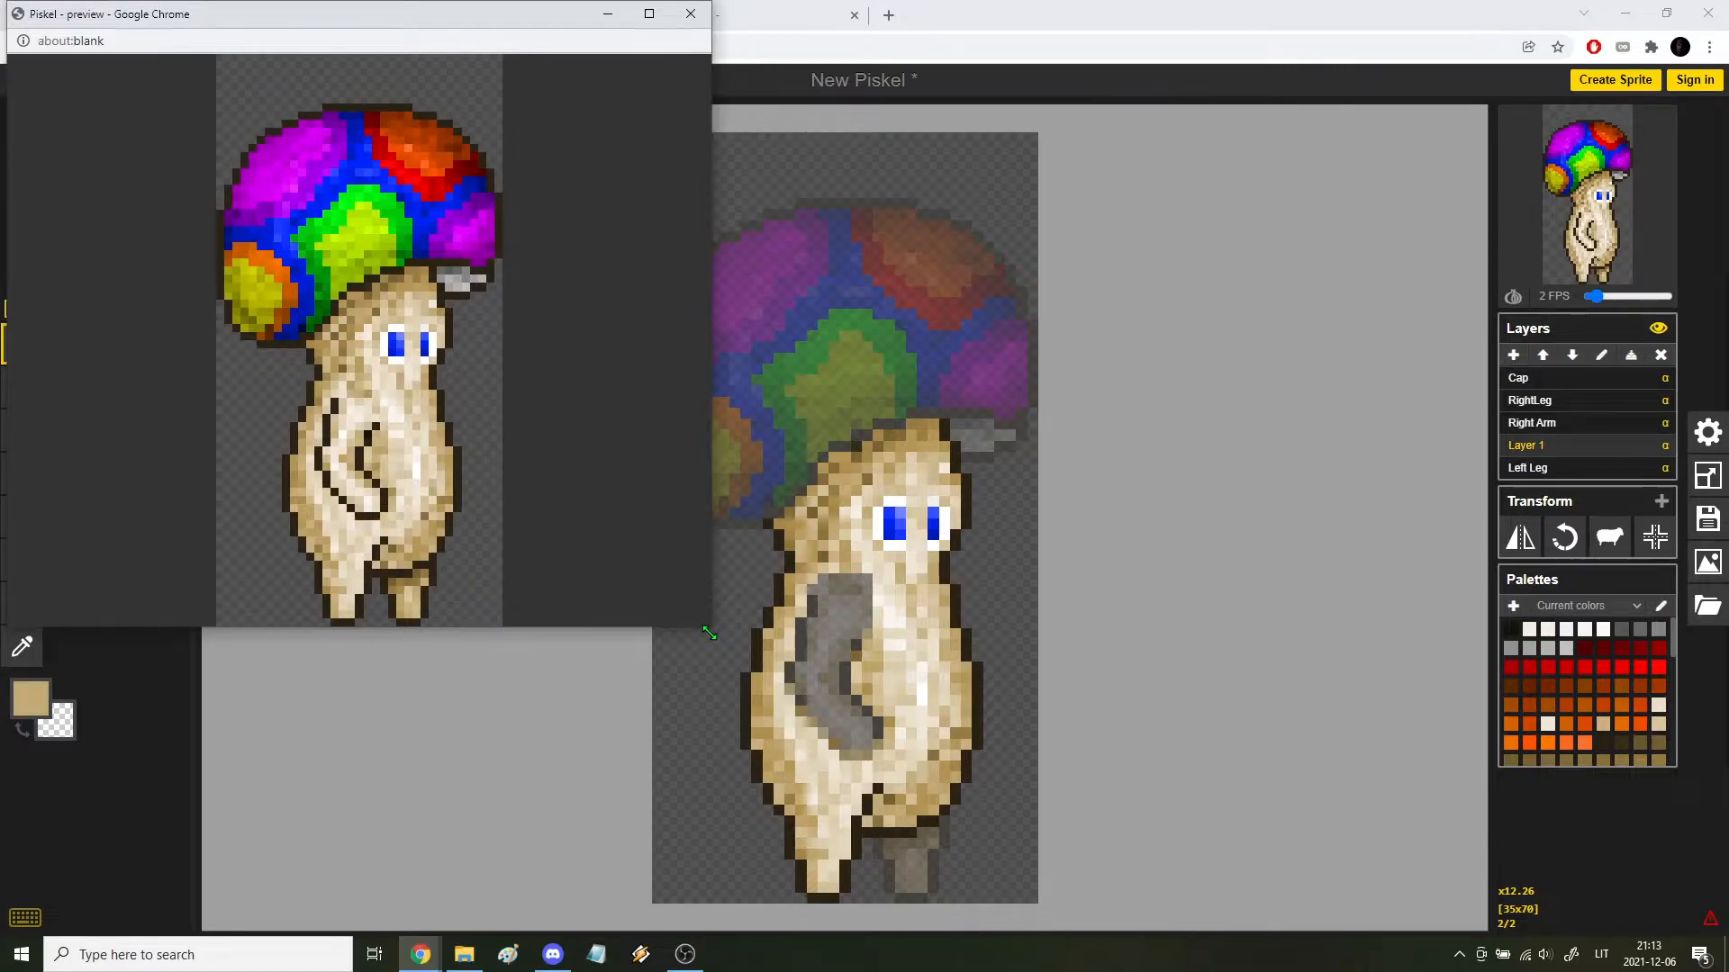
Step: Compare the mushroom cap's position on the Cap layer by flipping repeatedly between frames 1 and 2
{"action": "scroll", "coordinate": [903, 425], "scroll_direction": "up", "scroll_amount": 2}
{"action": "middle_click", "coordinate": [903, 430]}
{"action": "left_click", "coordinate": [1532, 382]}
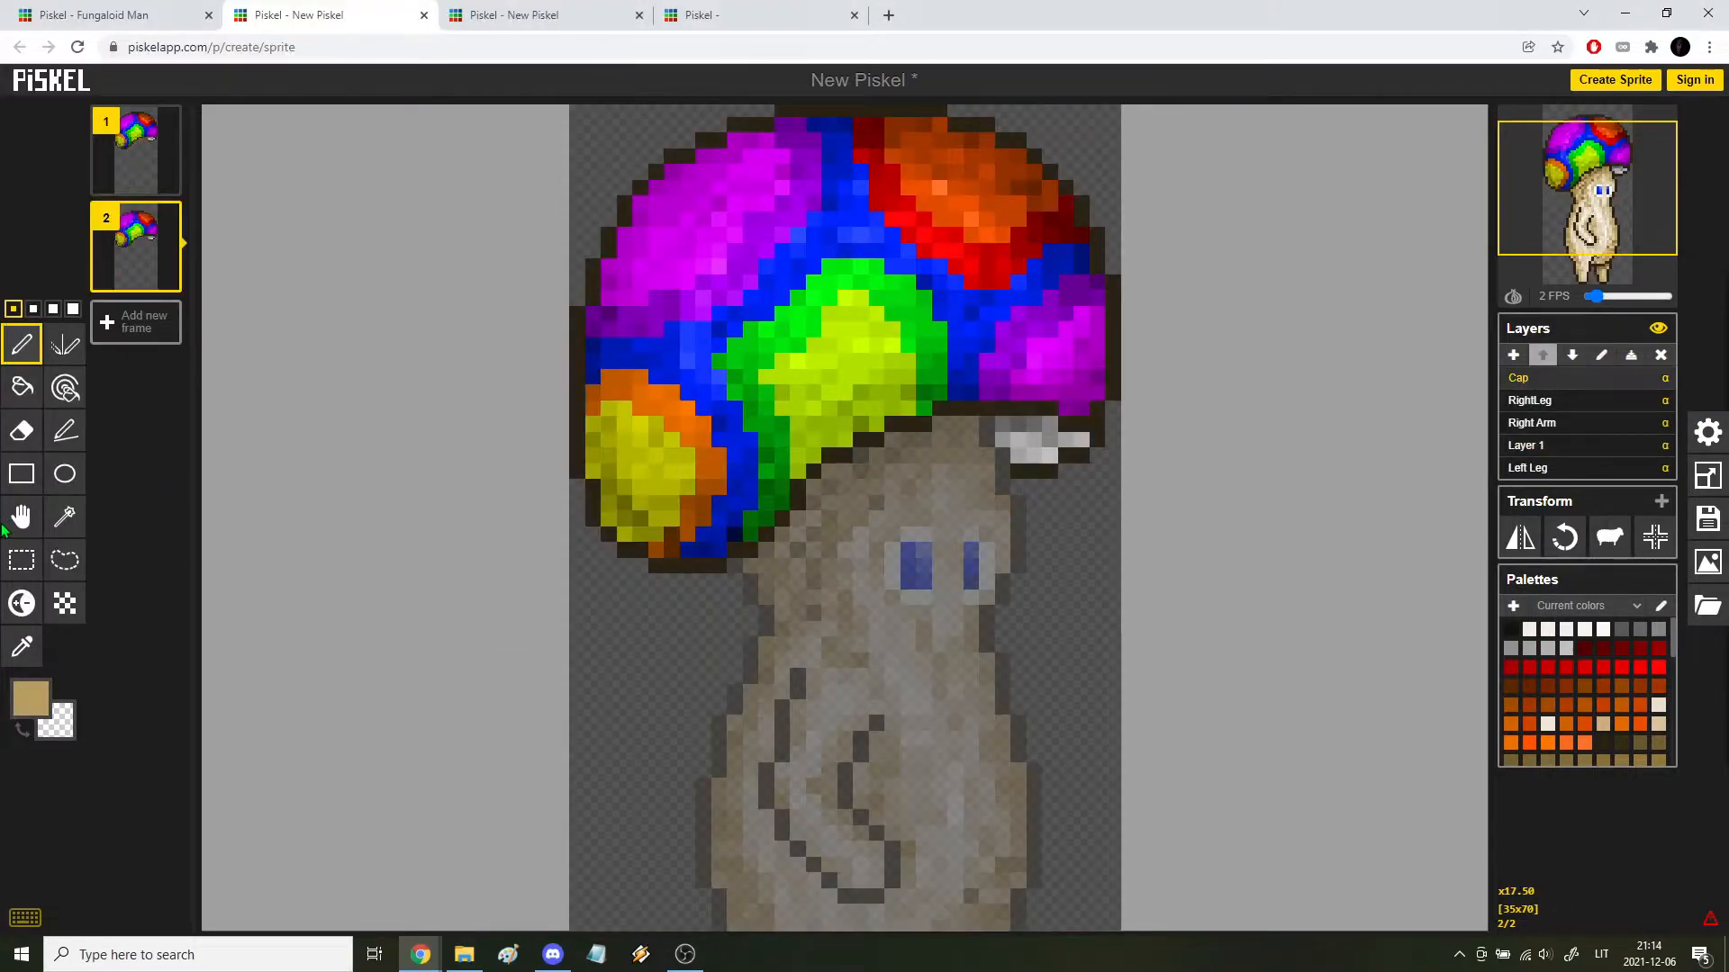
{"action": "left_click", "coordinate": [18, 522]}
{"action": "scroll", "coordinate": [826, 550], "scroll_direction": "down", "scroll_amount": 4}
{"action": "key", "text": "Up"}
{"action": "key", "text": "Down"}
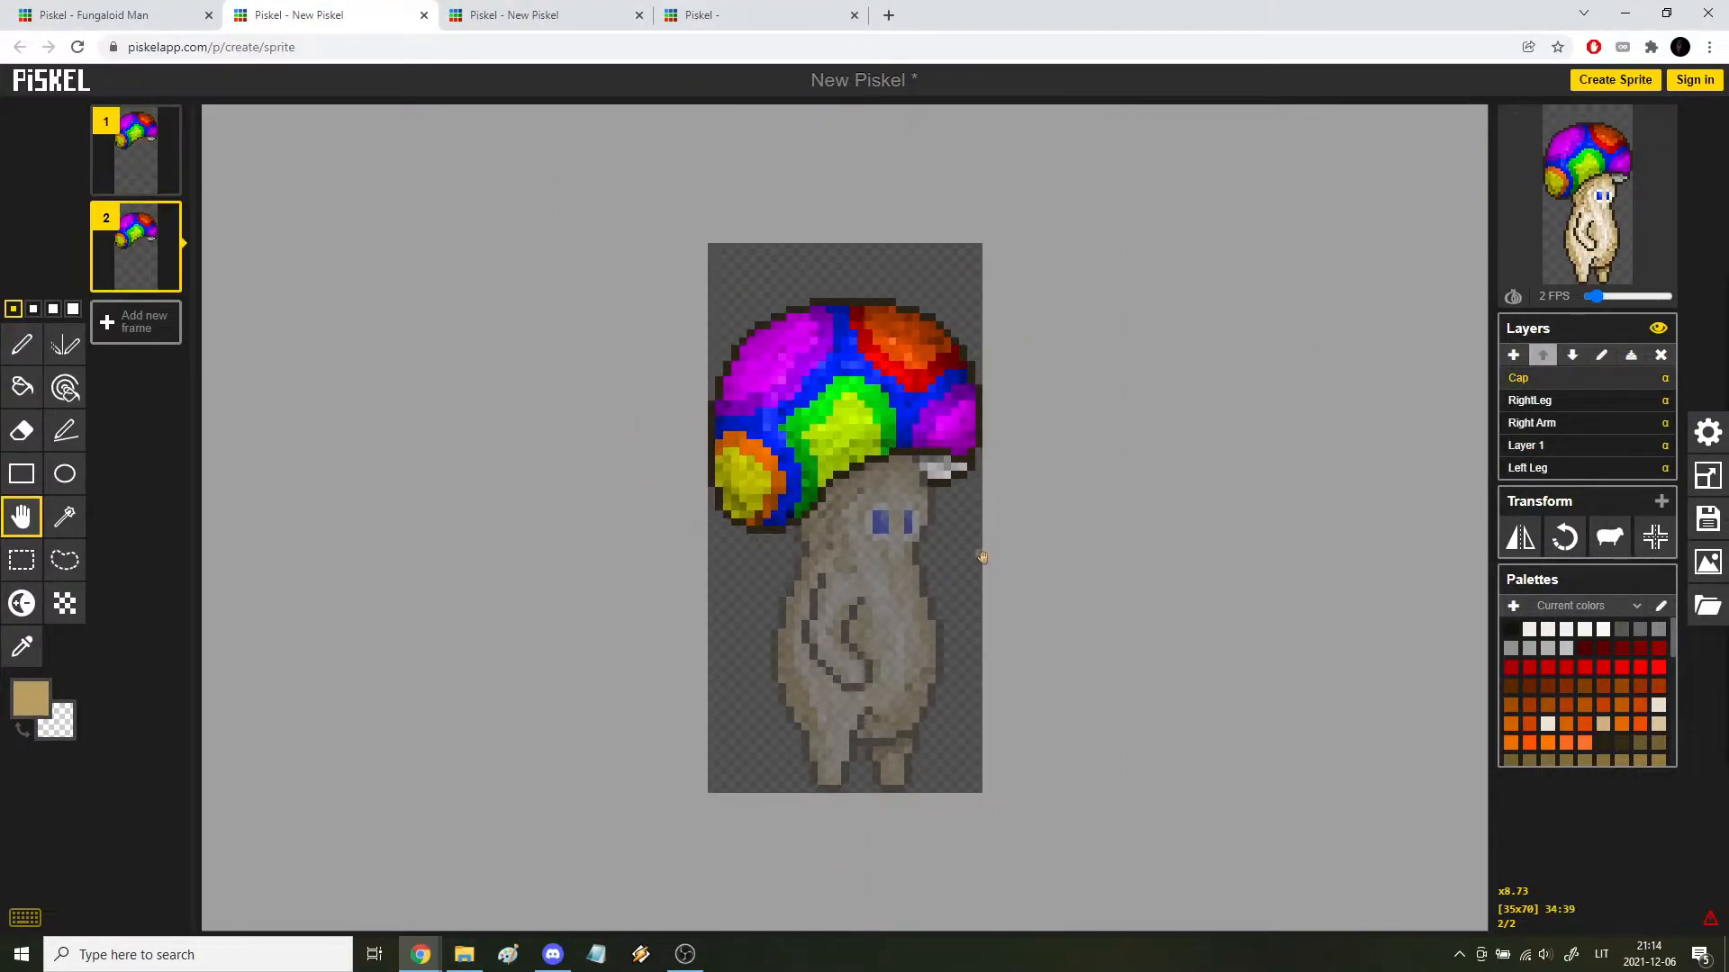
{"action": "key", "text": "Up"}
{"action": "key", "text": "Down"}
{"action": "key", "text": "Up"}
{"action": "key", "text": "Down"}
{"action": "key", "text": "Up"}
{"action": "key", "text": "Down"}
{"action": "key", "text": "Up"}
{"action": "key", "text": "Down"}
Step: Duplicate frame 2 as a third frame and return to frame 2
{"action": "left_click", "coordinate": [165, 276]}
{"action": "left_click", "coordinate": [148, 252]}
{"action": "scroll", "coordinate": [1092, 380], "scroll_direction": "up", "scroll_amount": 3}
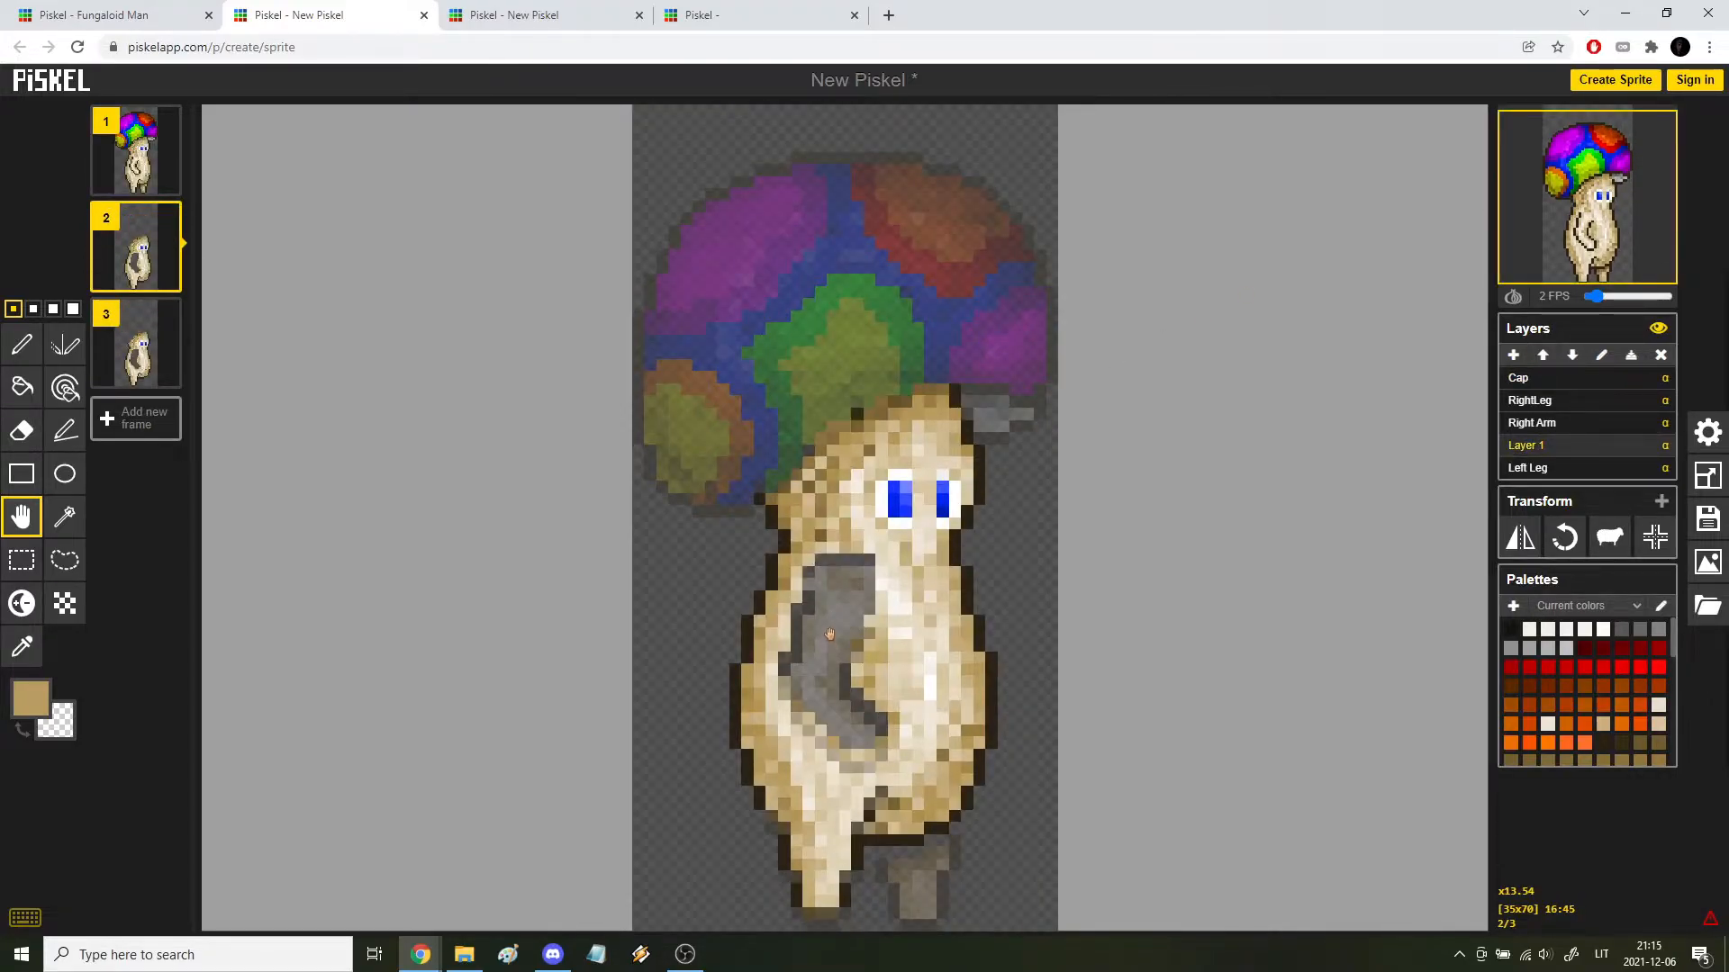
{"action": "key", "text": "alt+Up"}
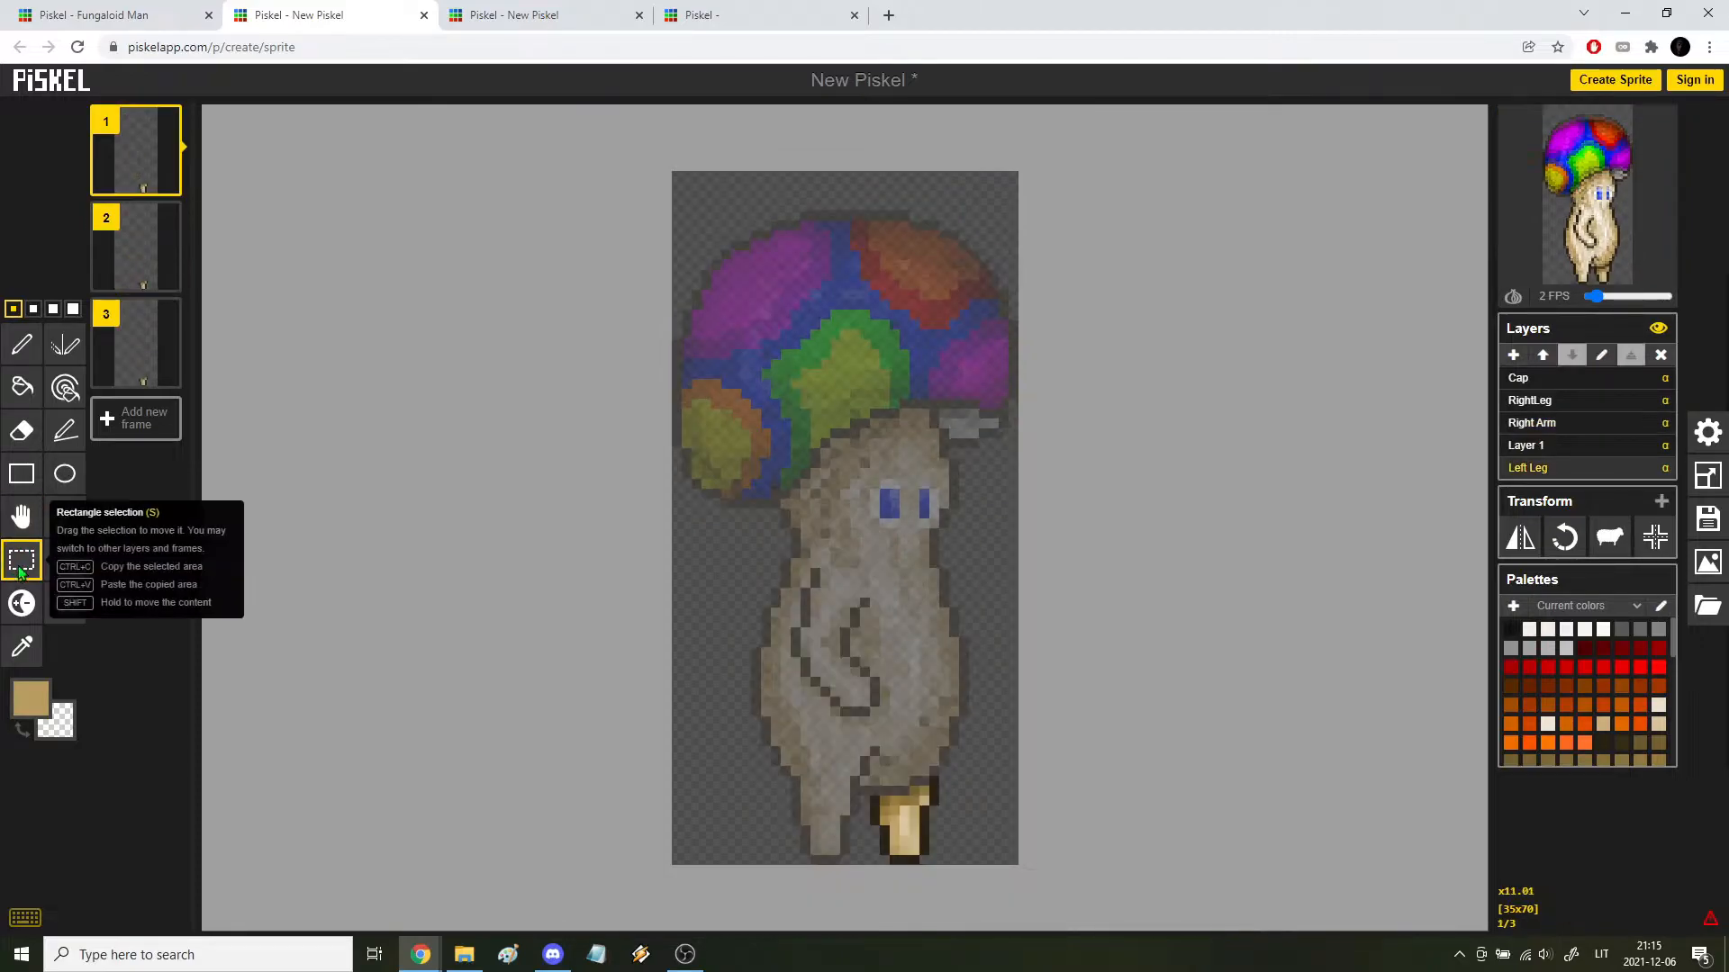
{"action": "left_click_drag", "start_coordinate": [791, 718], "coordinate": [1004, 870]}
{"action": "key", "text": "Down"}
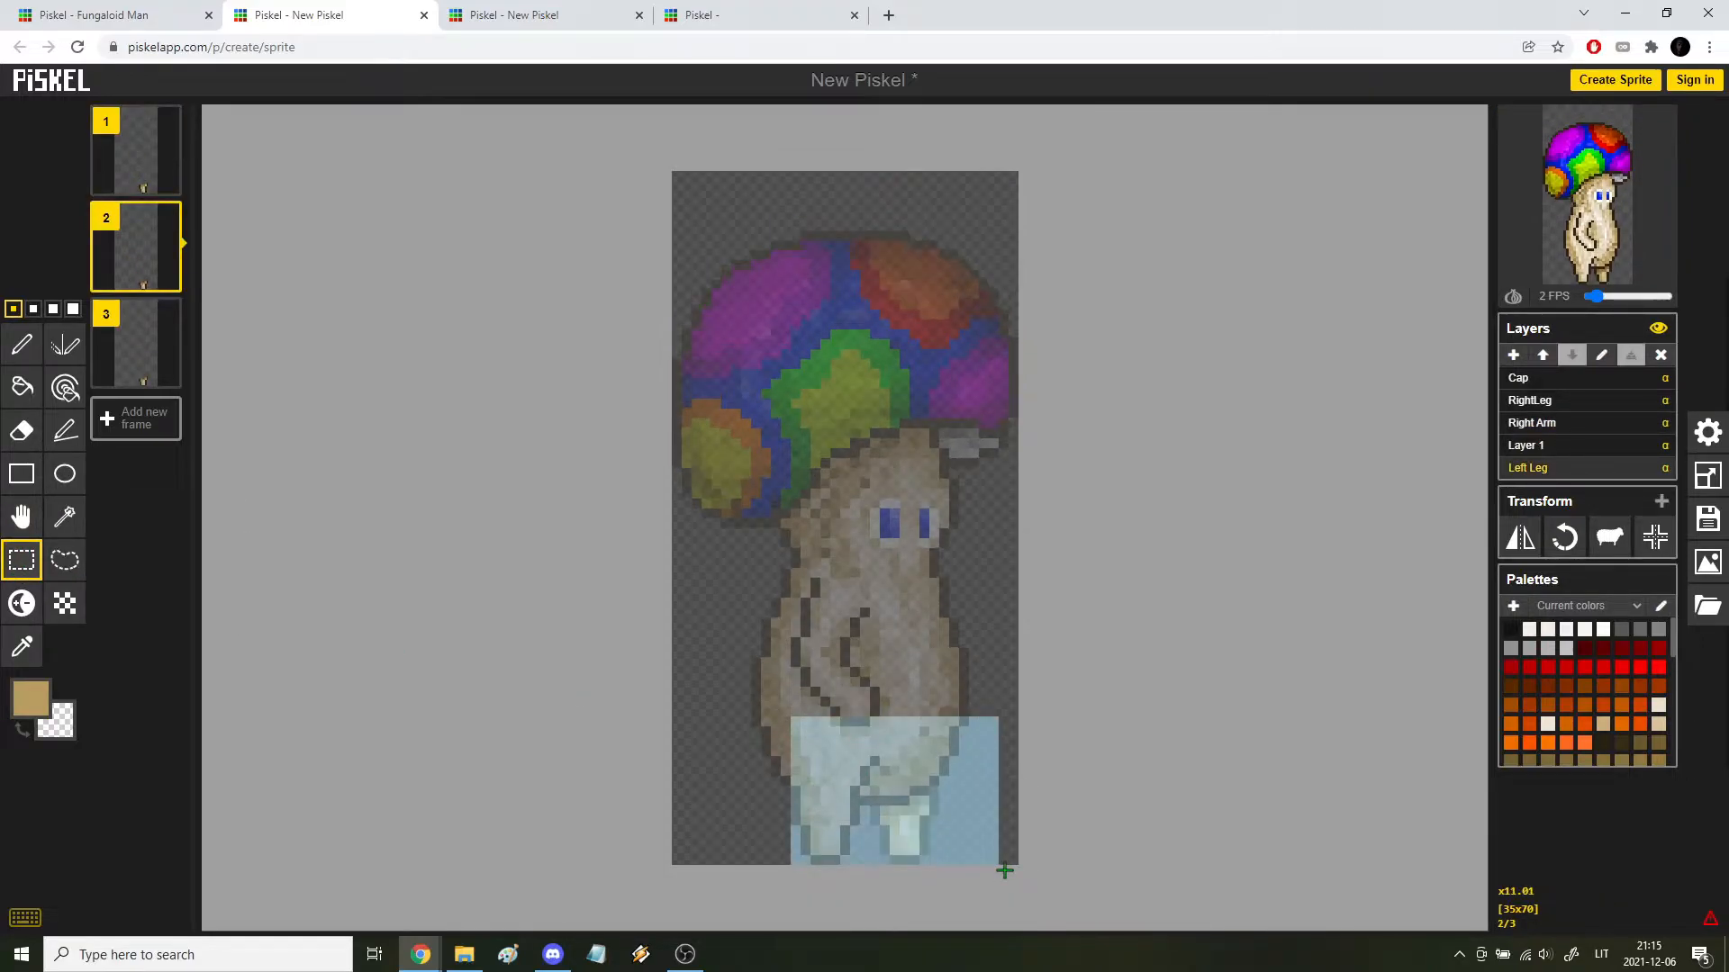
{"action": "key", "text": "Up"}
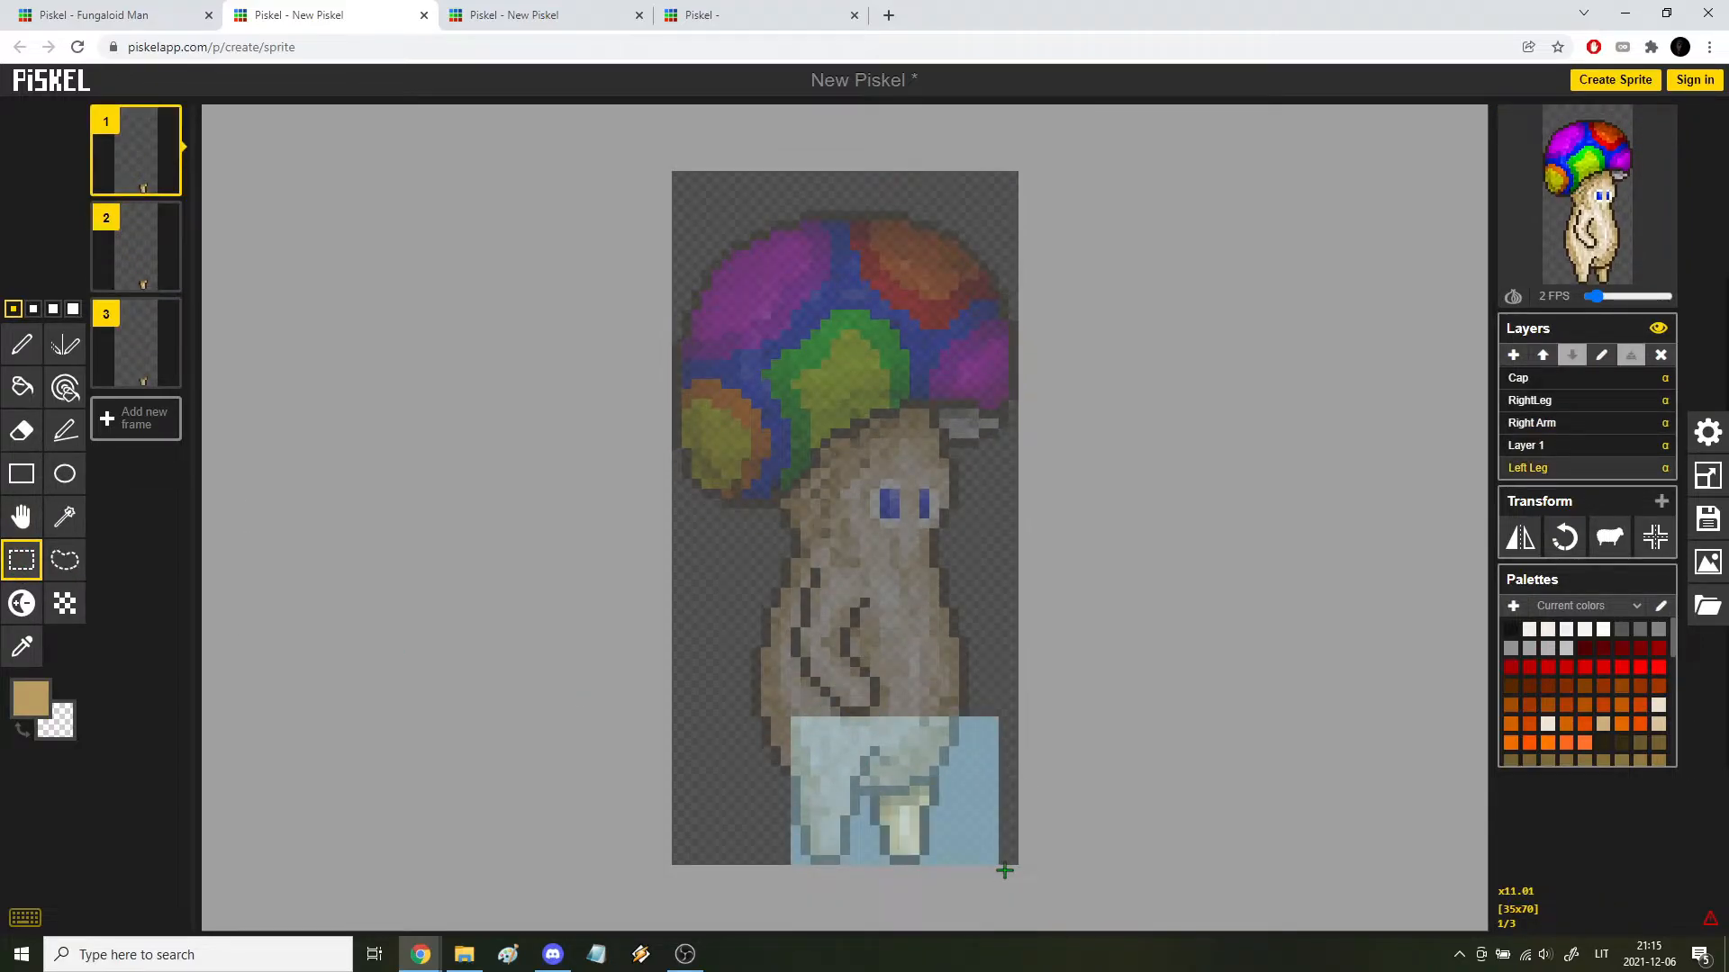
{"action": "left_click", "coordinate": [1514, 449]}
{"action": "left_click", "coordinate": [1516, 426]}
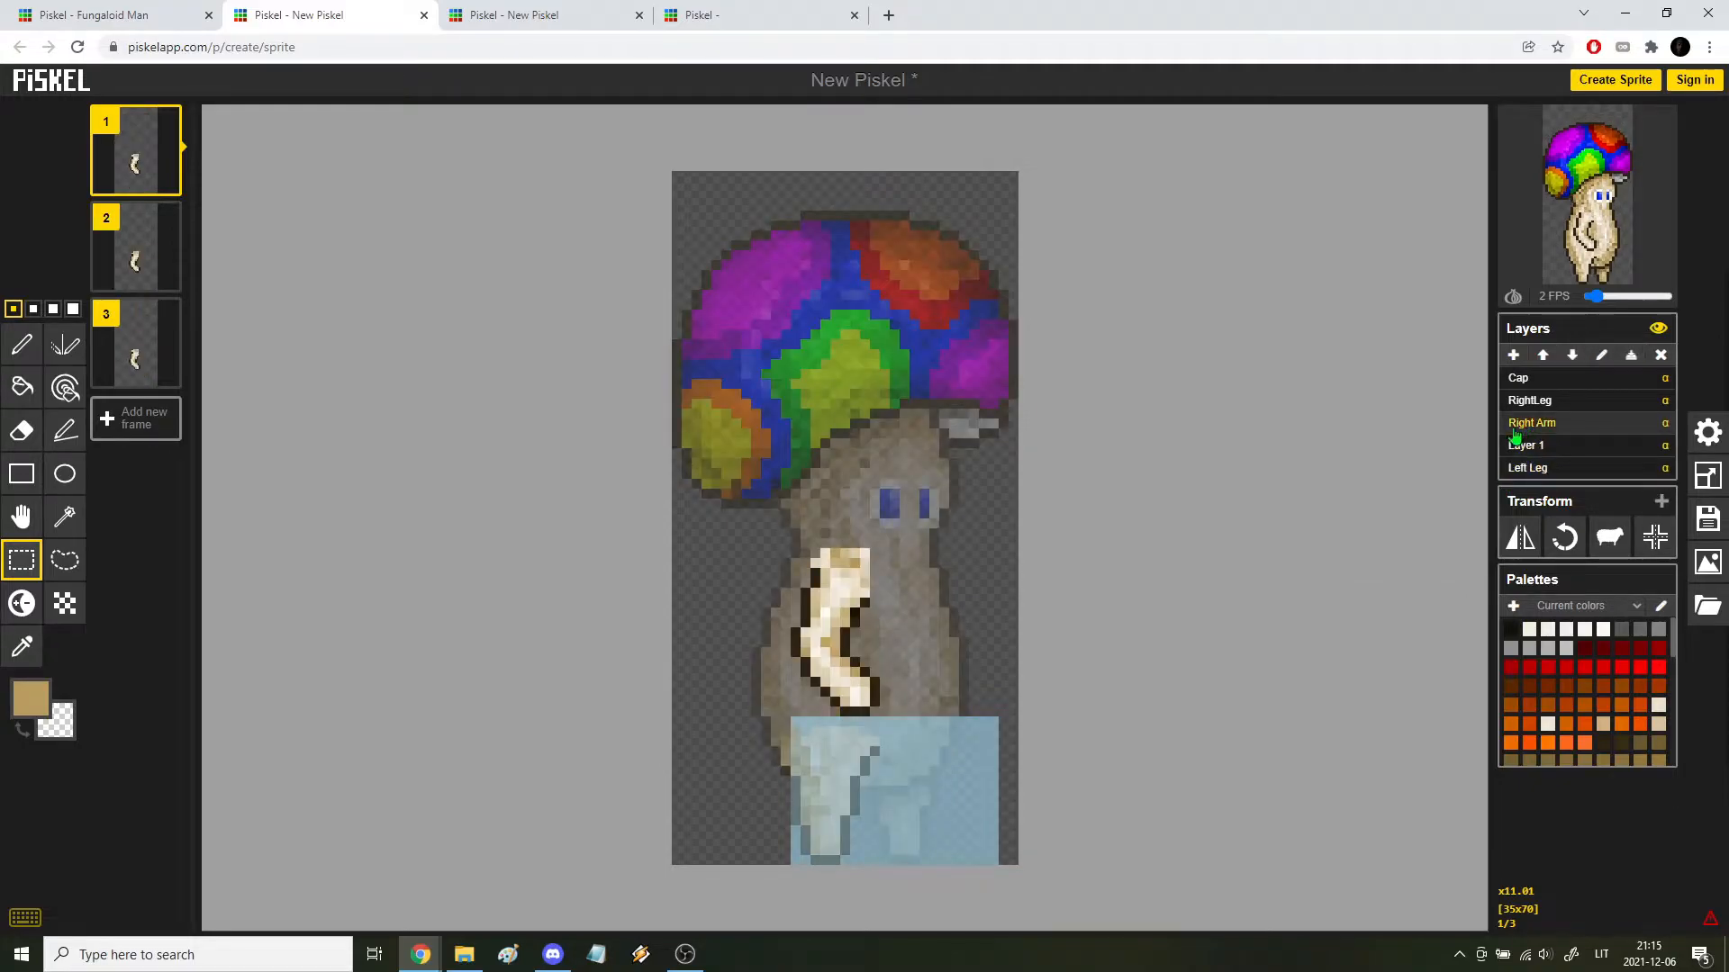
{"action": "left_click", "coordinate": [1555, 401]}
{"action": "left_click_drag", "start_coordinate": [868, 780], "coordinate": [833, 778]}
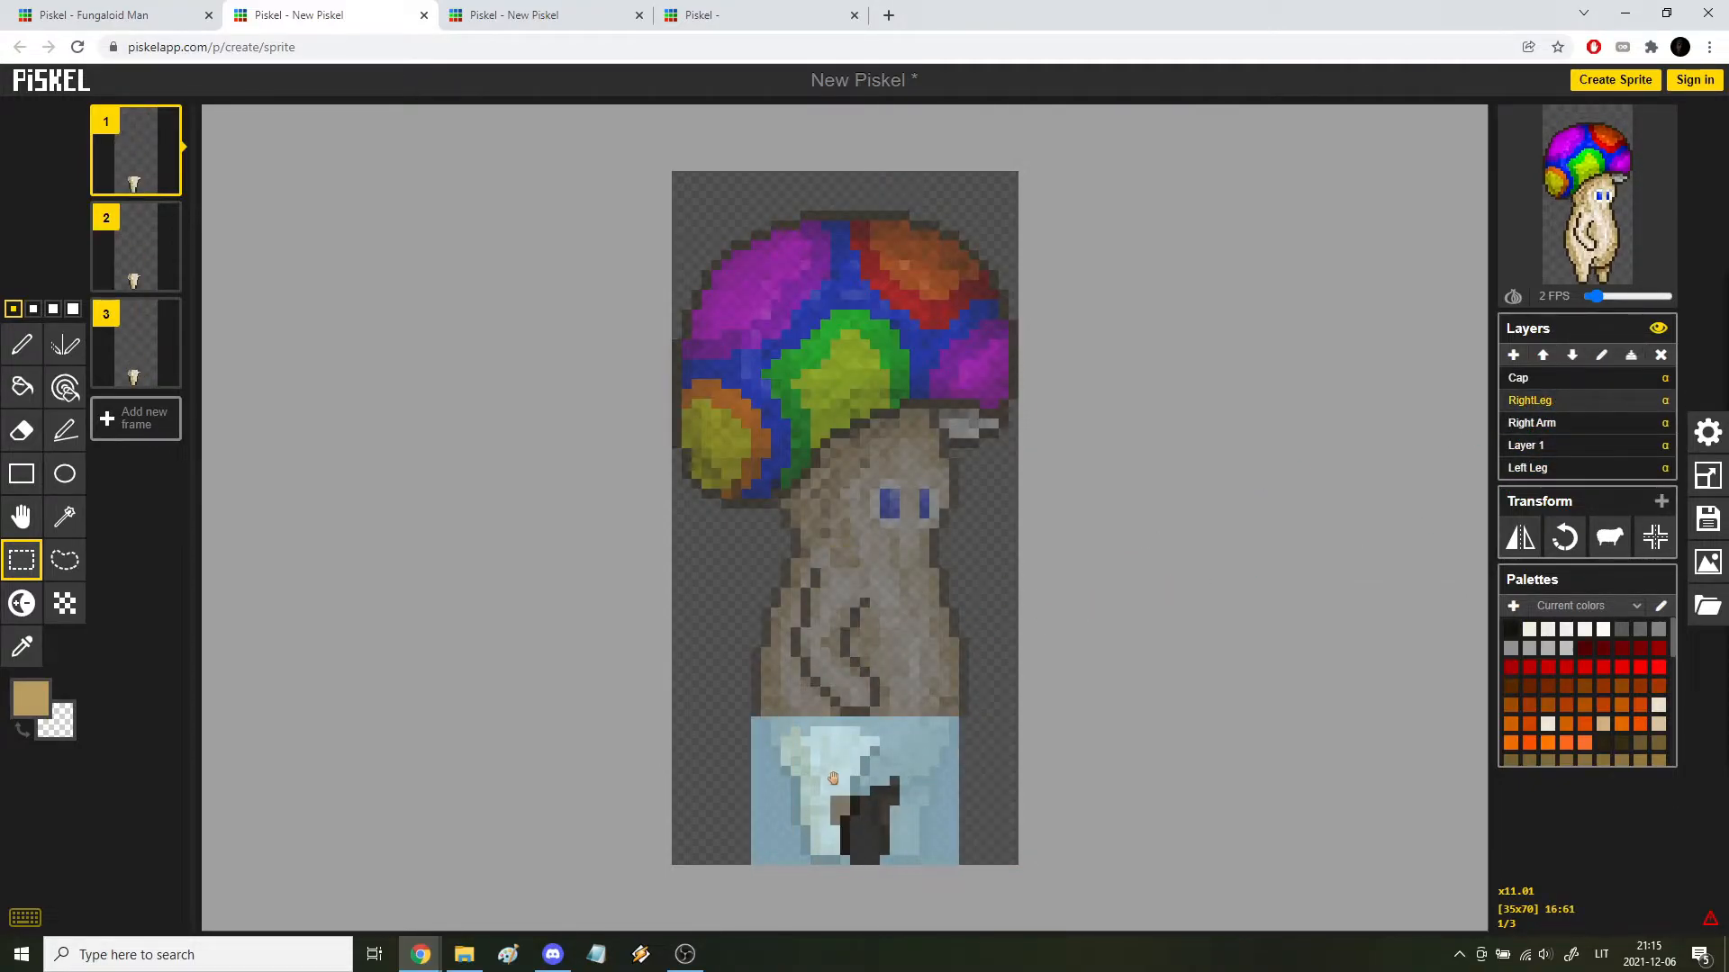
{"action": "key", "text": "Down"}
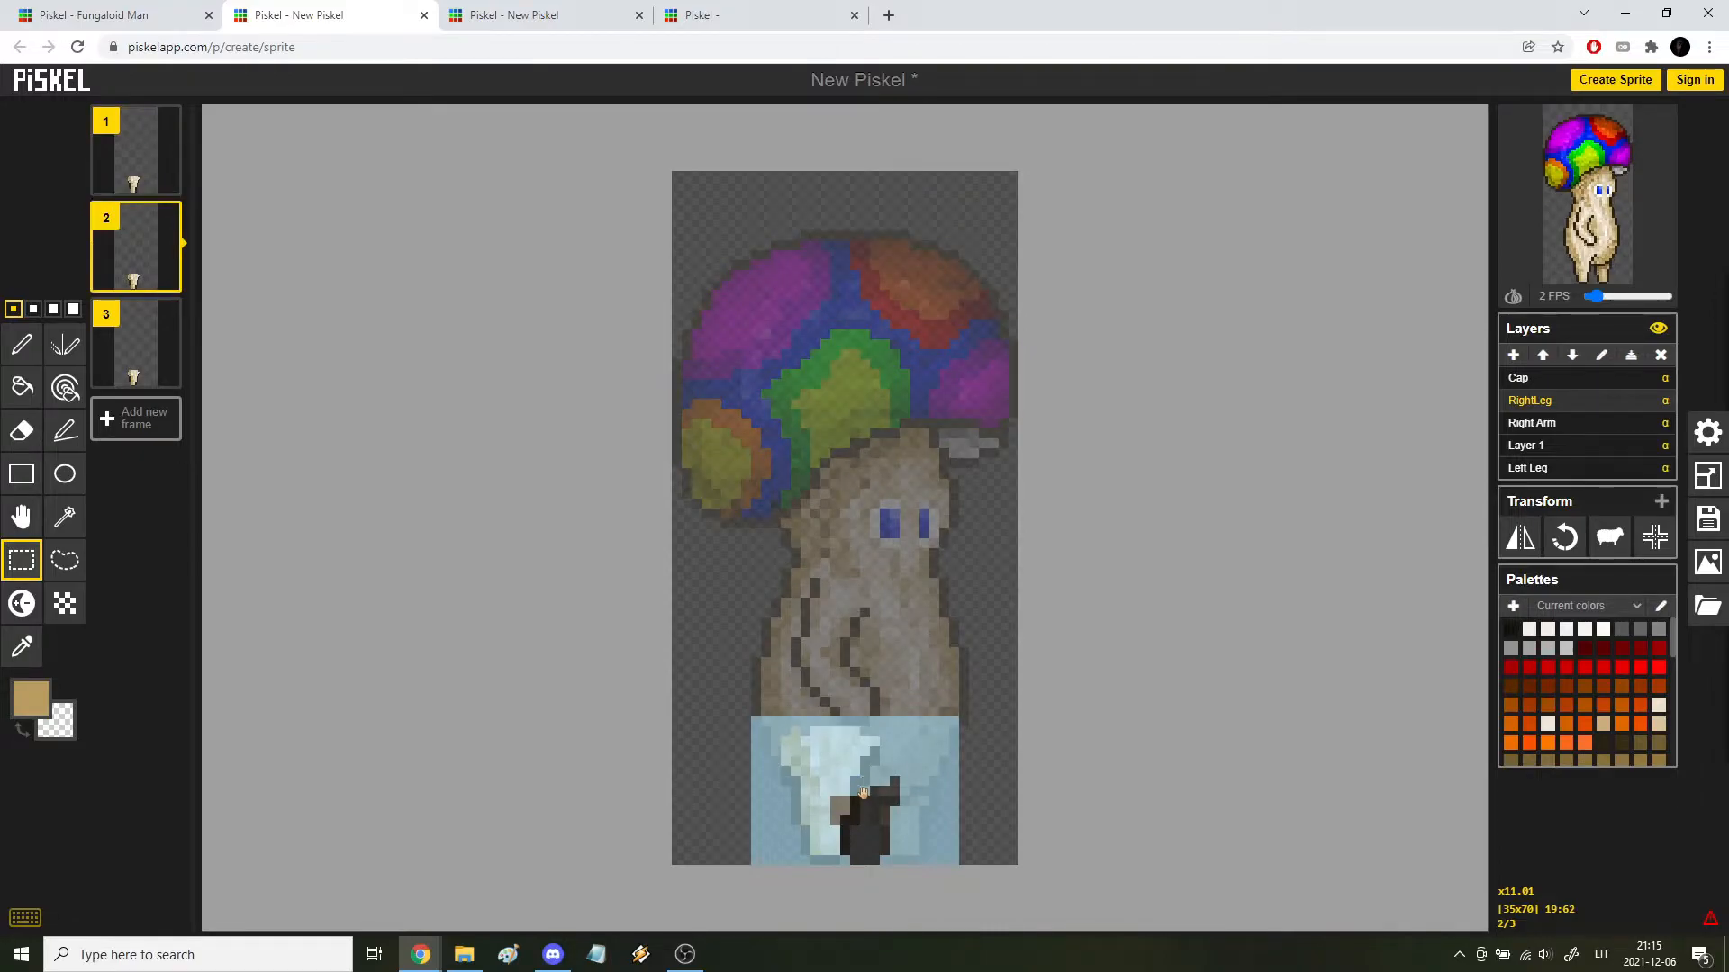
{"action": "left_click", "coordinate": [728, 489]}
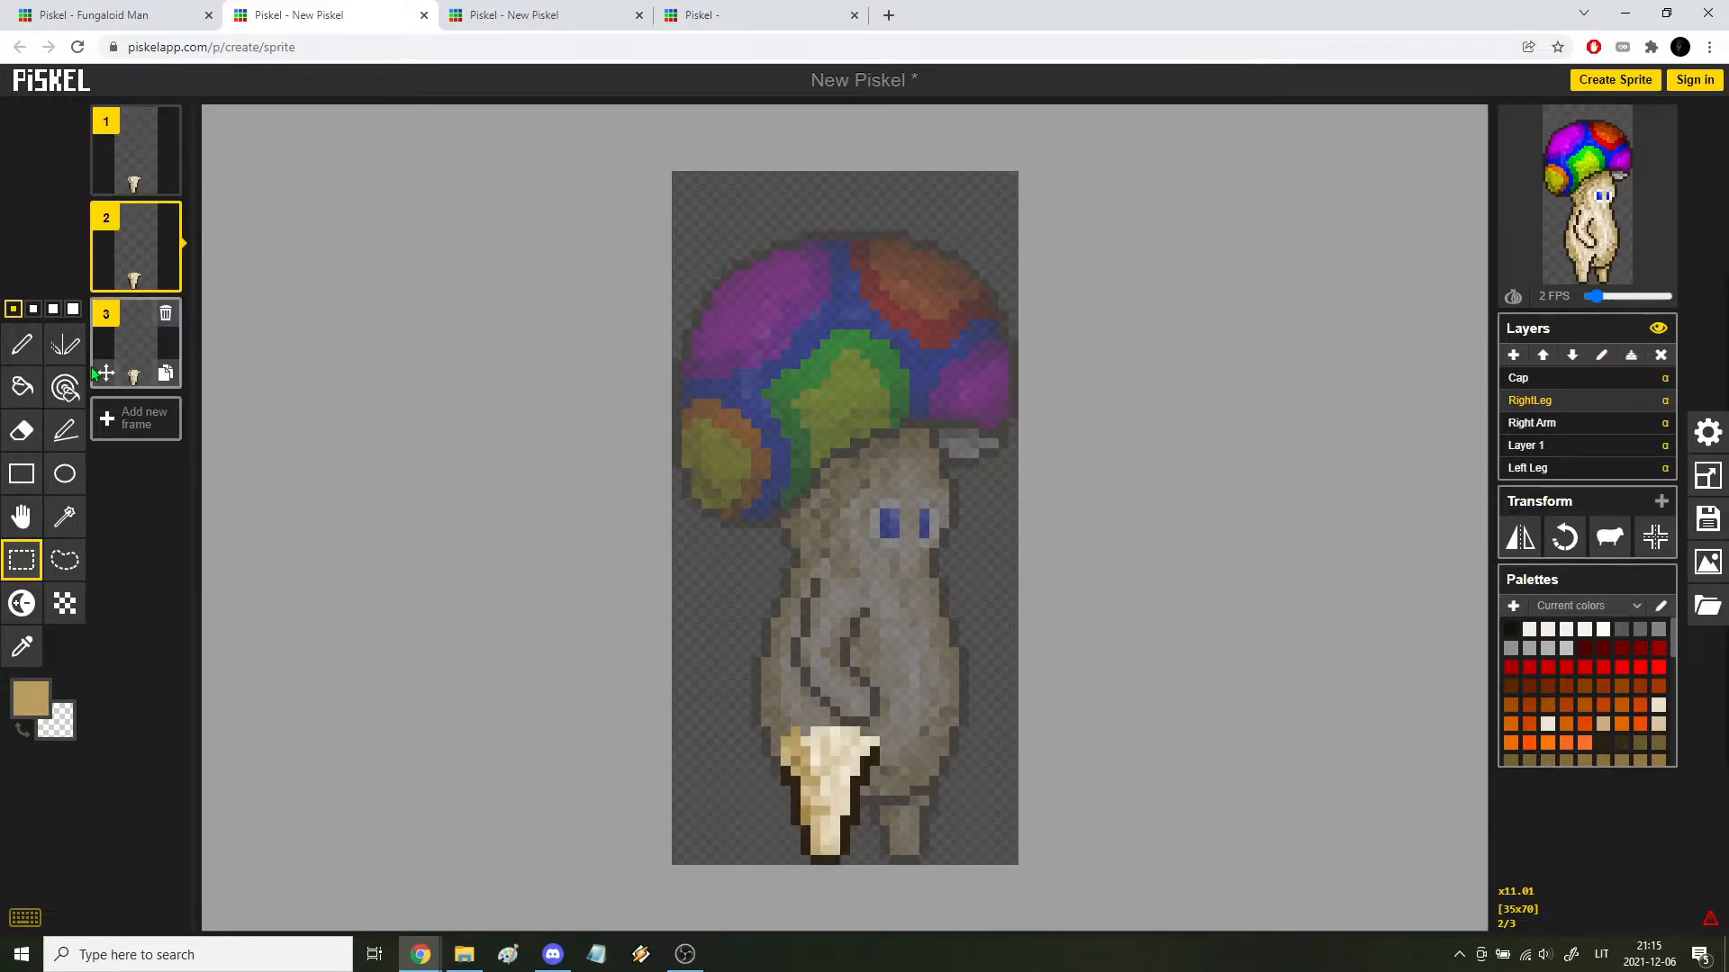
Step: Copy the right leg area on the RightLeg layer from frame 1 over to frame 2
{"action": "key", "text": "Up"}
{"action": "left_click_drag", "start_coordinate": [740, 686], "coordinate": [938, 888]}
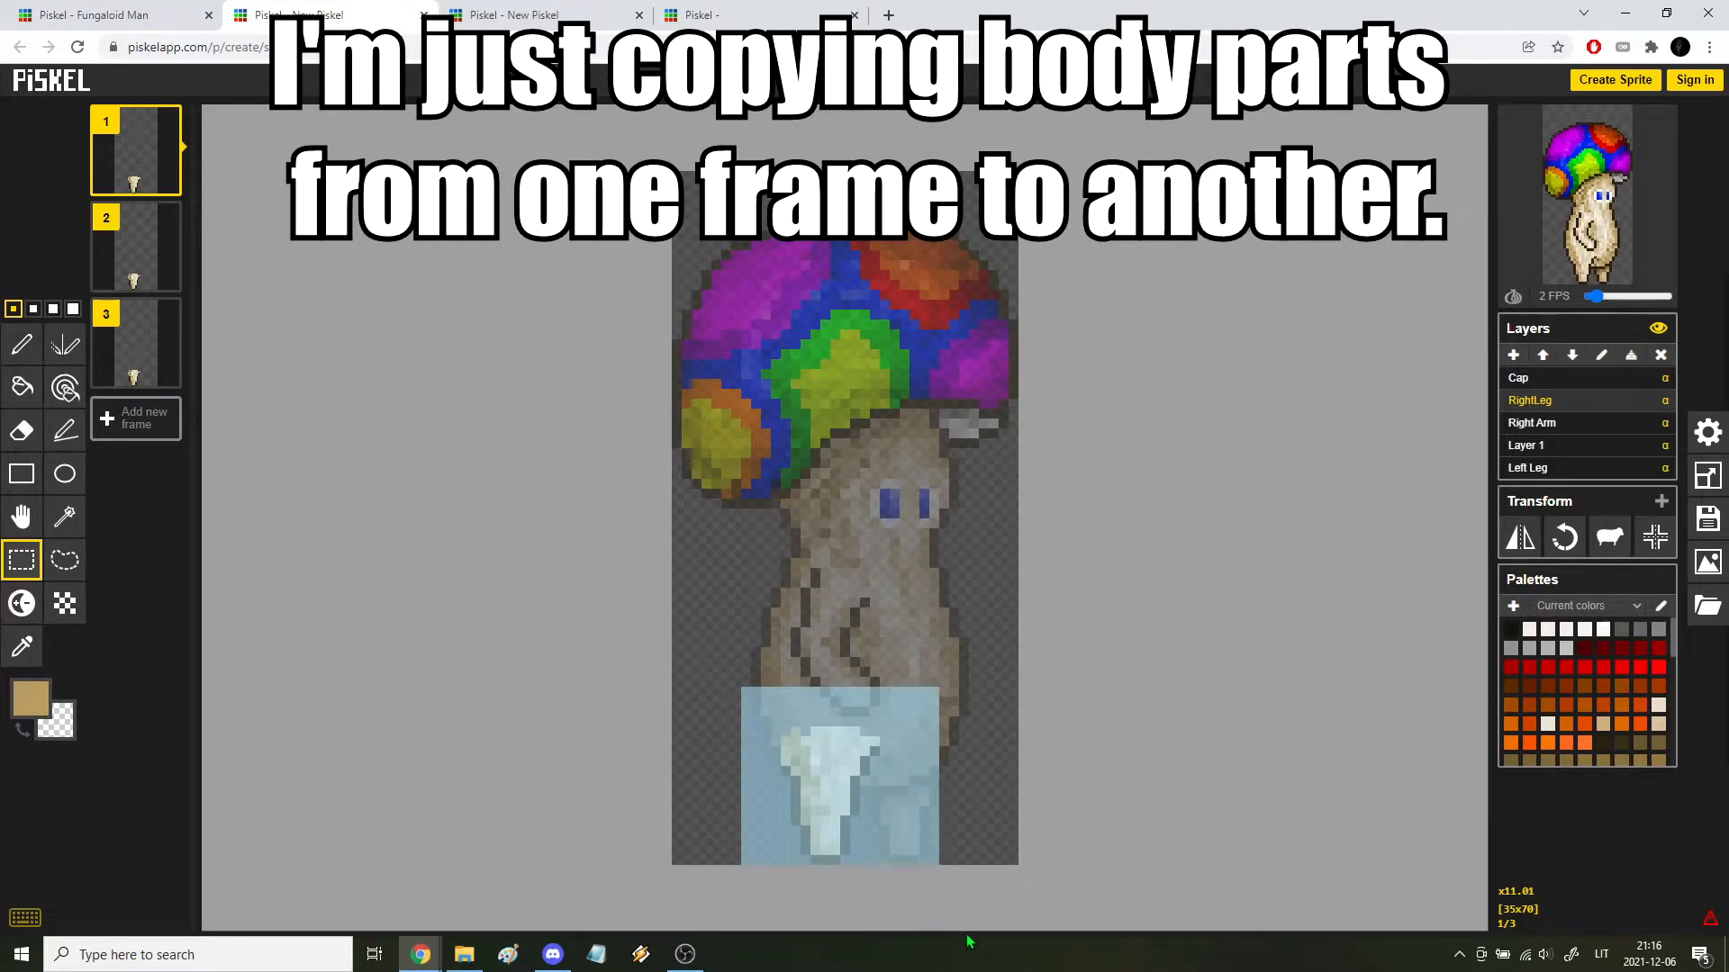
{"action": "key", "text": "Down"}
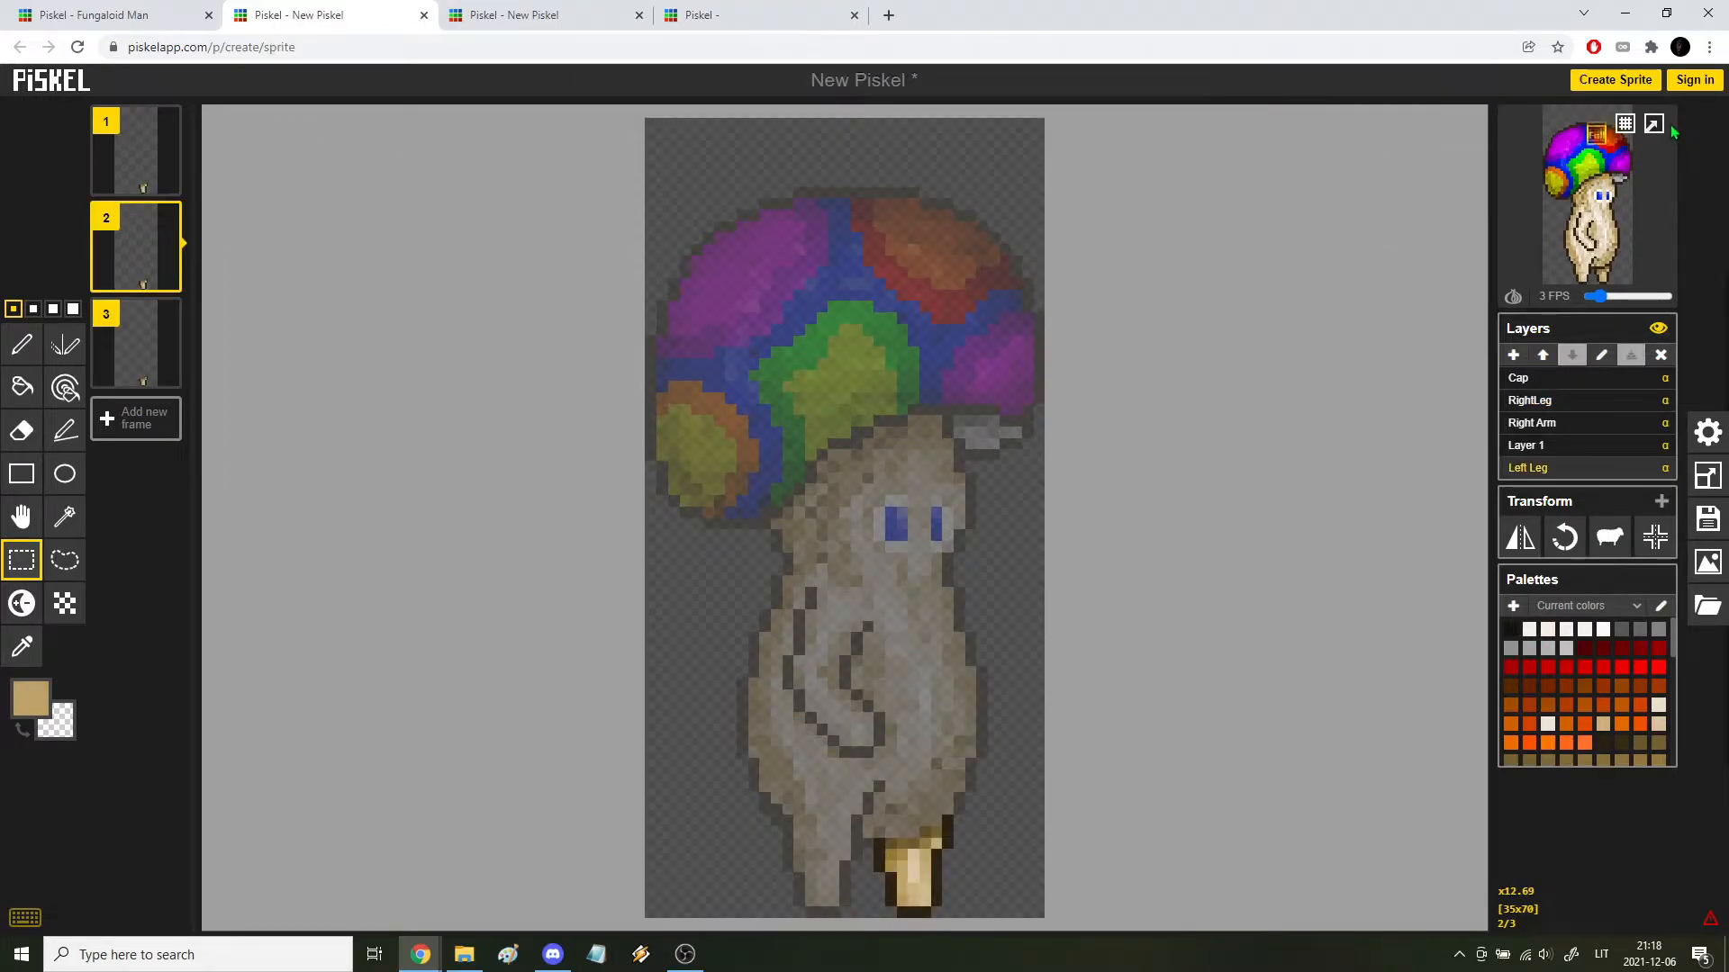
Step: Check the animation at 3 FPS in the separate preview window
{"action": "left_click", "coordinate": [1654, 124]}
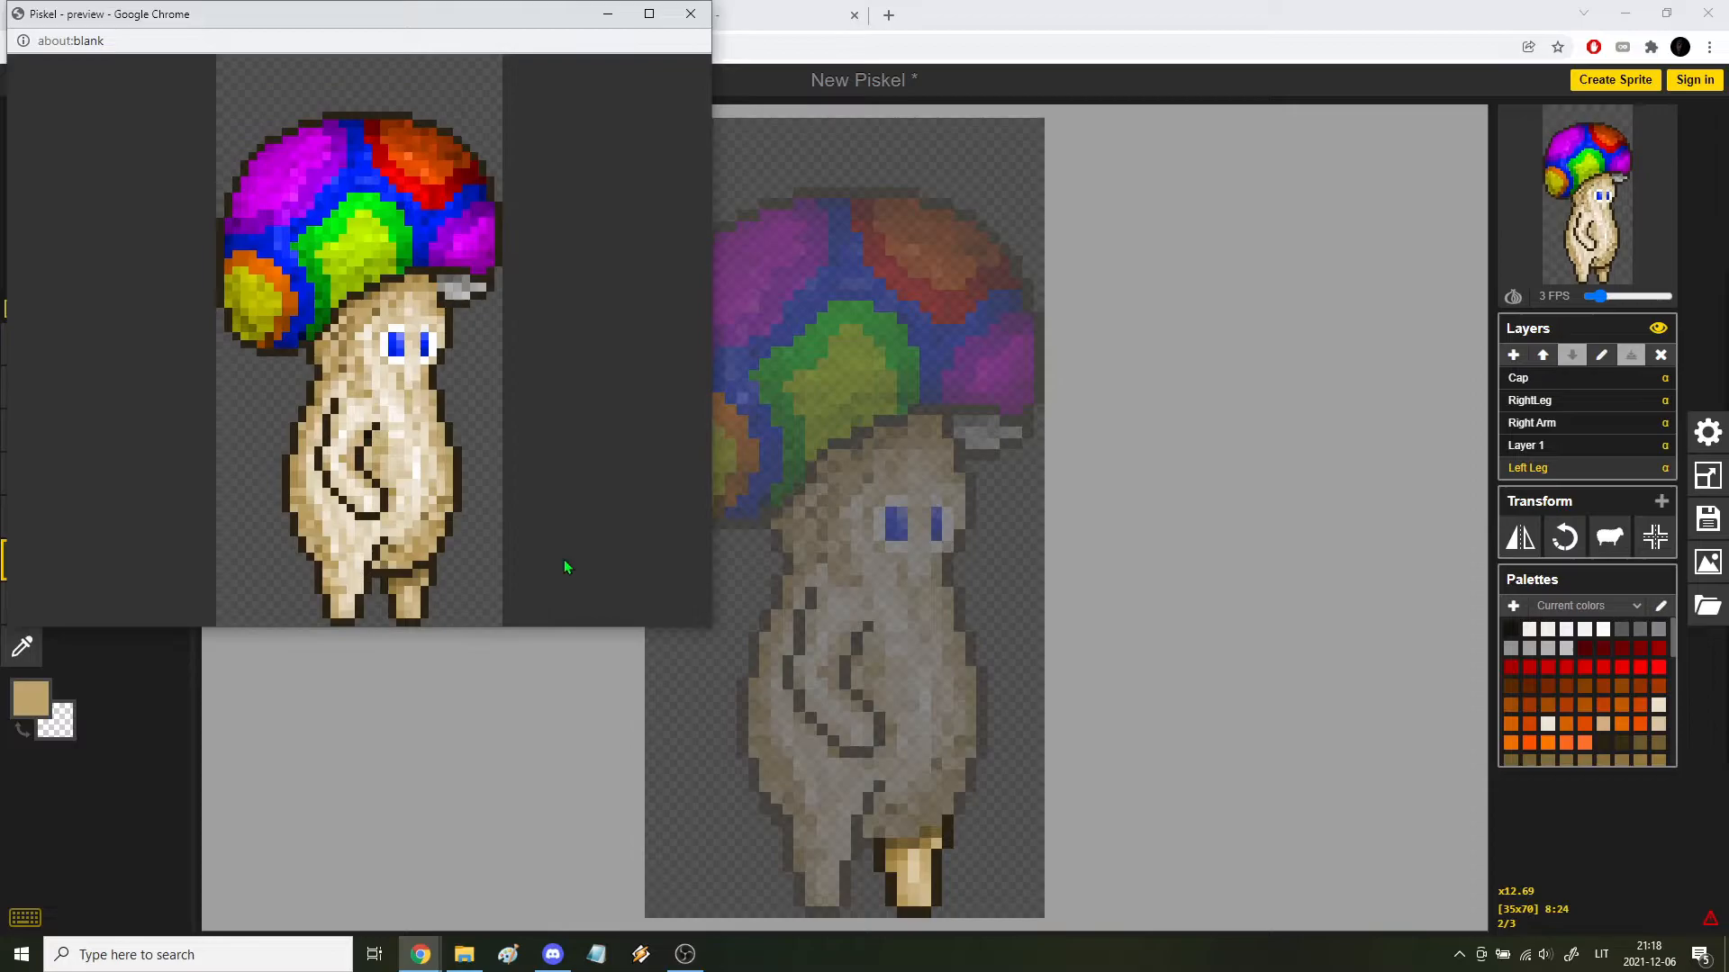
{"action": "left_click", "coordinate": [834, 826]}
Step: Erase the stray outline pixel at the right leg's upper edge on the RightLeg layer of frame 2 and retouch the leg's top
{"action": "scroll", "coordinate": [834, 825], "scroll_direction": "up", "scroll_amount": 5}
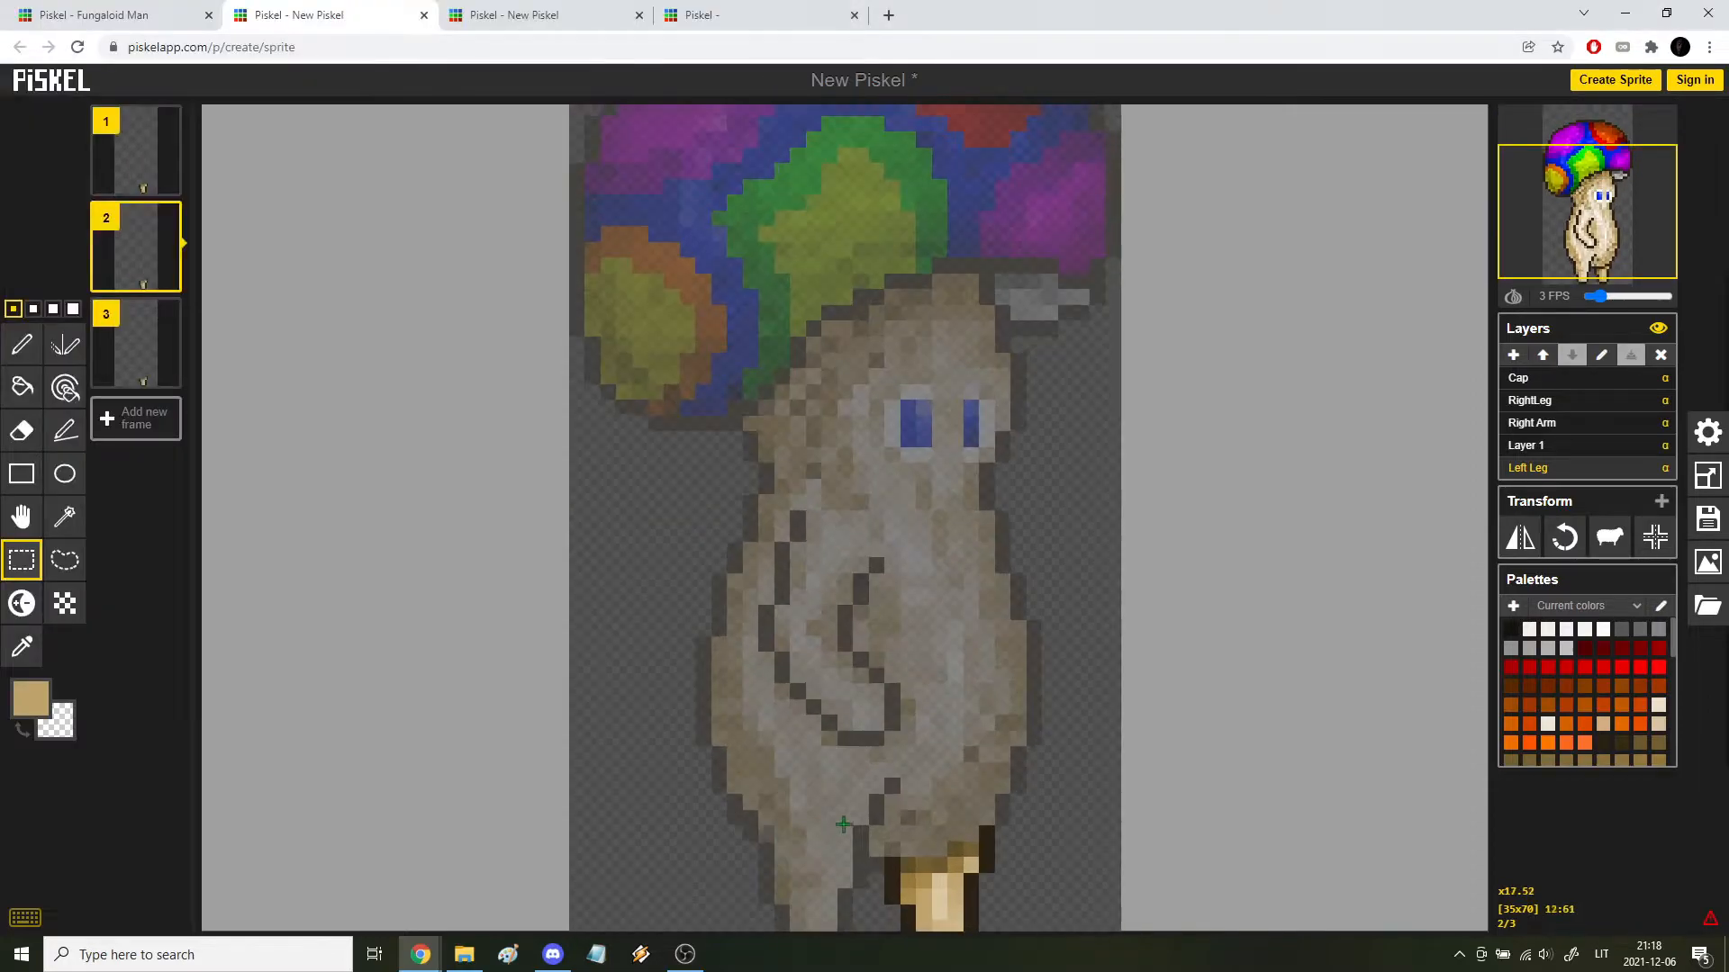
{"action": "left_click_drag", "start_coordinate": [834, 825], "coordinate": [825, 714]}
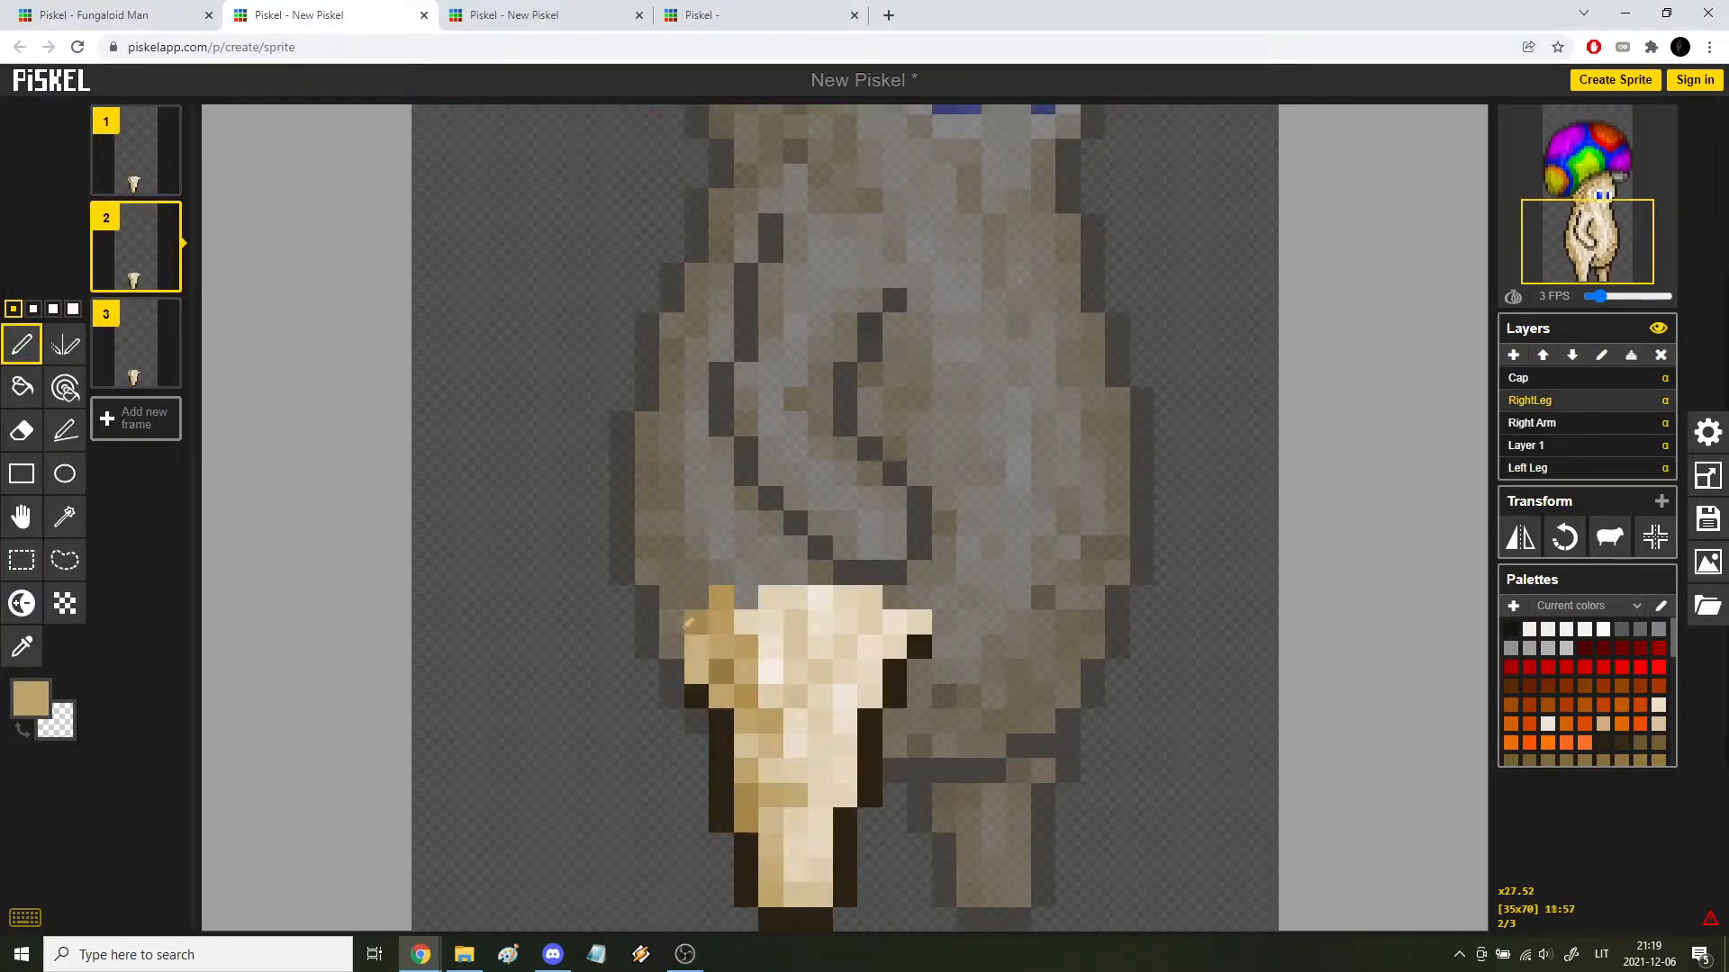
{"action": "right_click", "coordinate": [698, 690]}
{"action": "mouse_move", "coordinate": [721, 698]}
{"action": "left_mouse_down"}
{"action": "mouse_move", "coordinate": [730, 628]}
{"action": "mouse_move", "coordinate": [747, 678]}
{"action": "mouse_move", "coordinate": [714, 658]}
{"action": "mouse_move", "coordinate": [767, 607]}
{"action": "mouse_move", "coordinate": [887, 602]}
{"action": "left_mouse_up"}
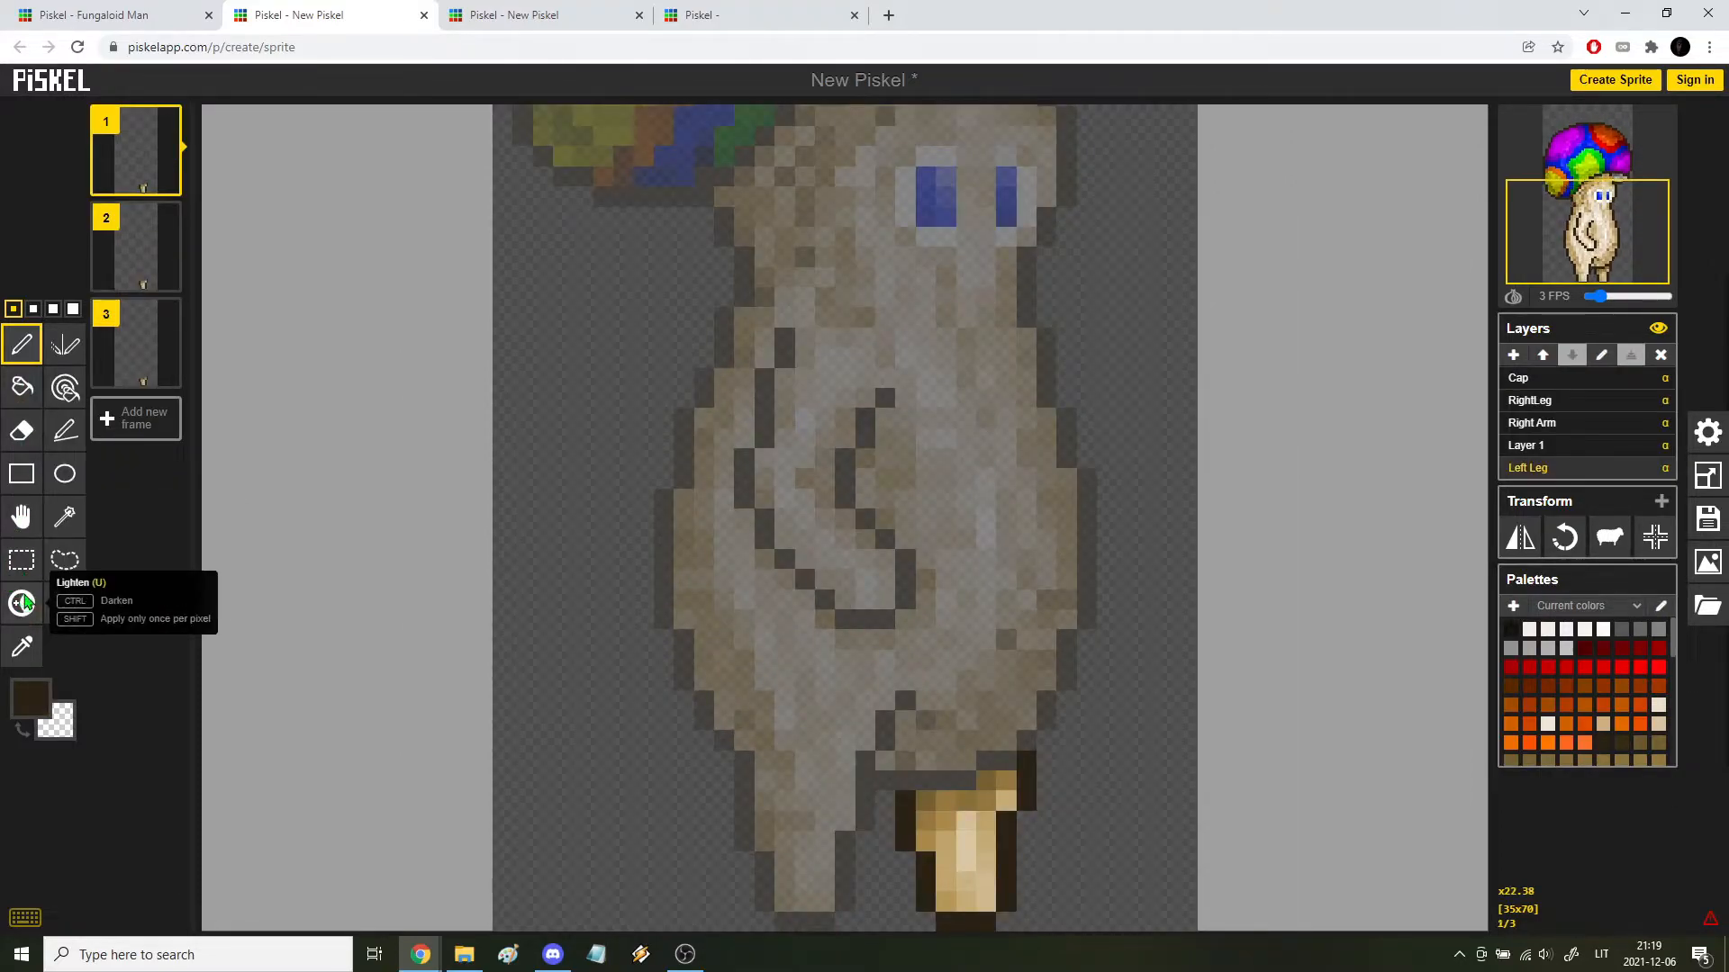
Step: Lasso the upper part of the left leg on the Left Leg layer of frame 1 and paste it one pixel lower in frame 2
{"action": "left_click", "coordinate": [22, 601]}
{"action": "left_click", "coordinate": [58, 565]}
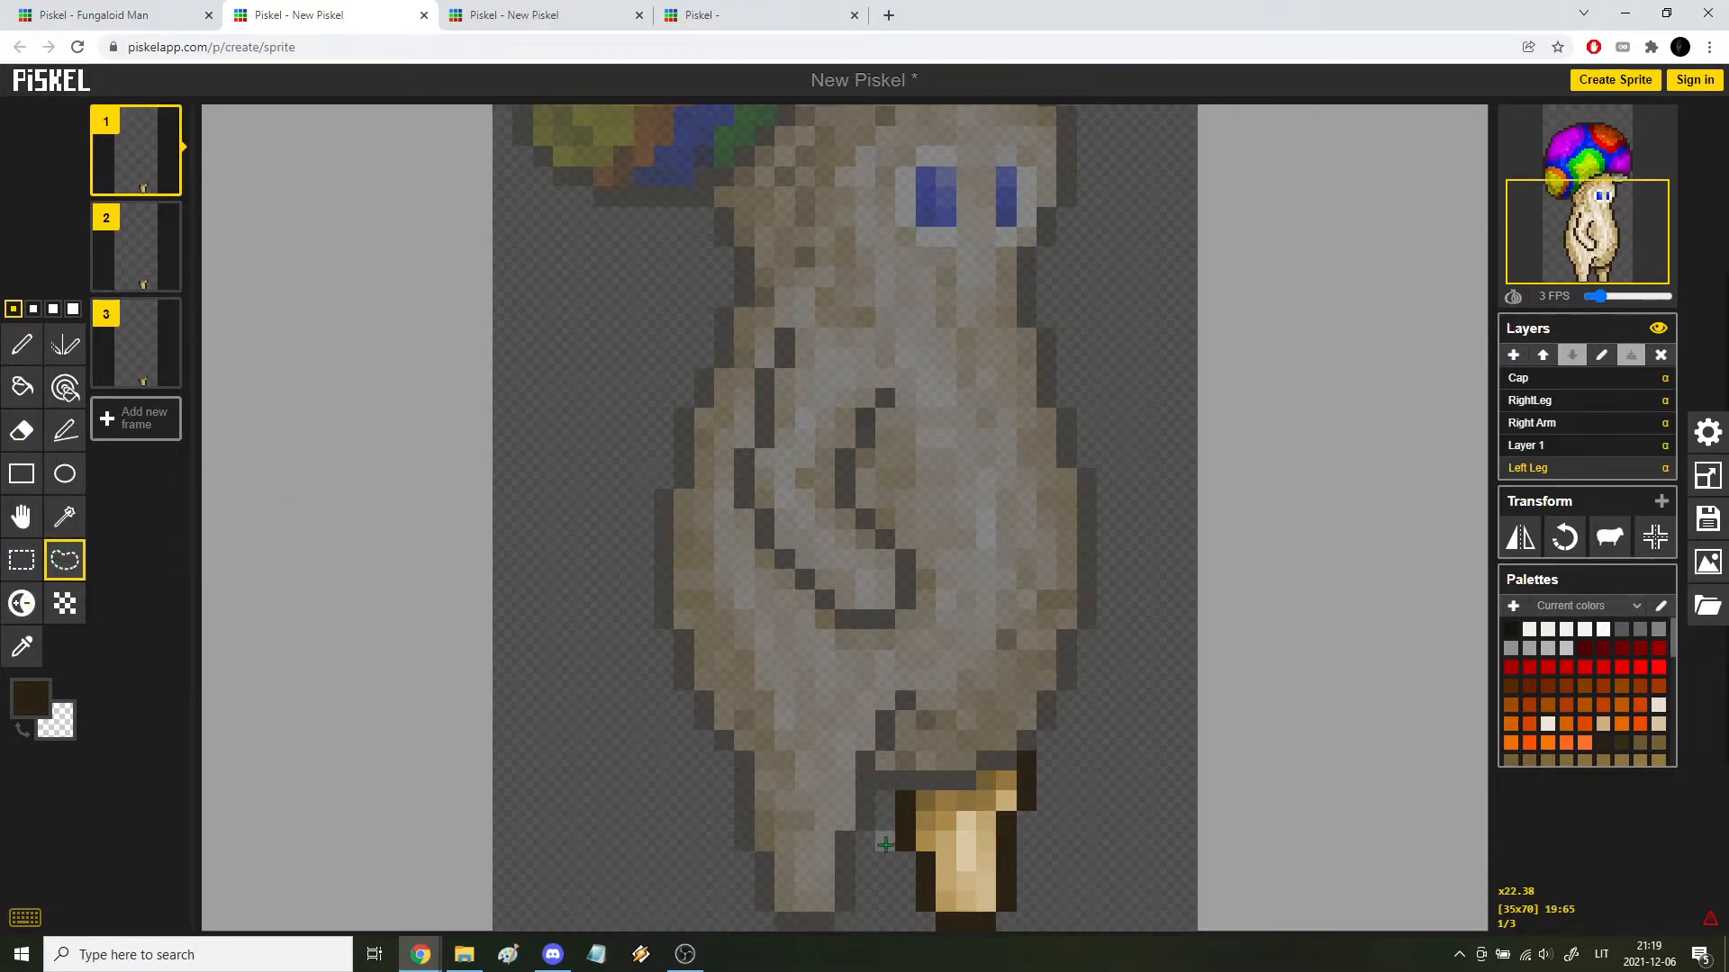
{"action": "left_click_drag", "start_coordinate": [926, 847], "coordinate": [941, 815]}
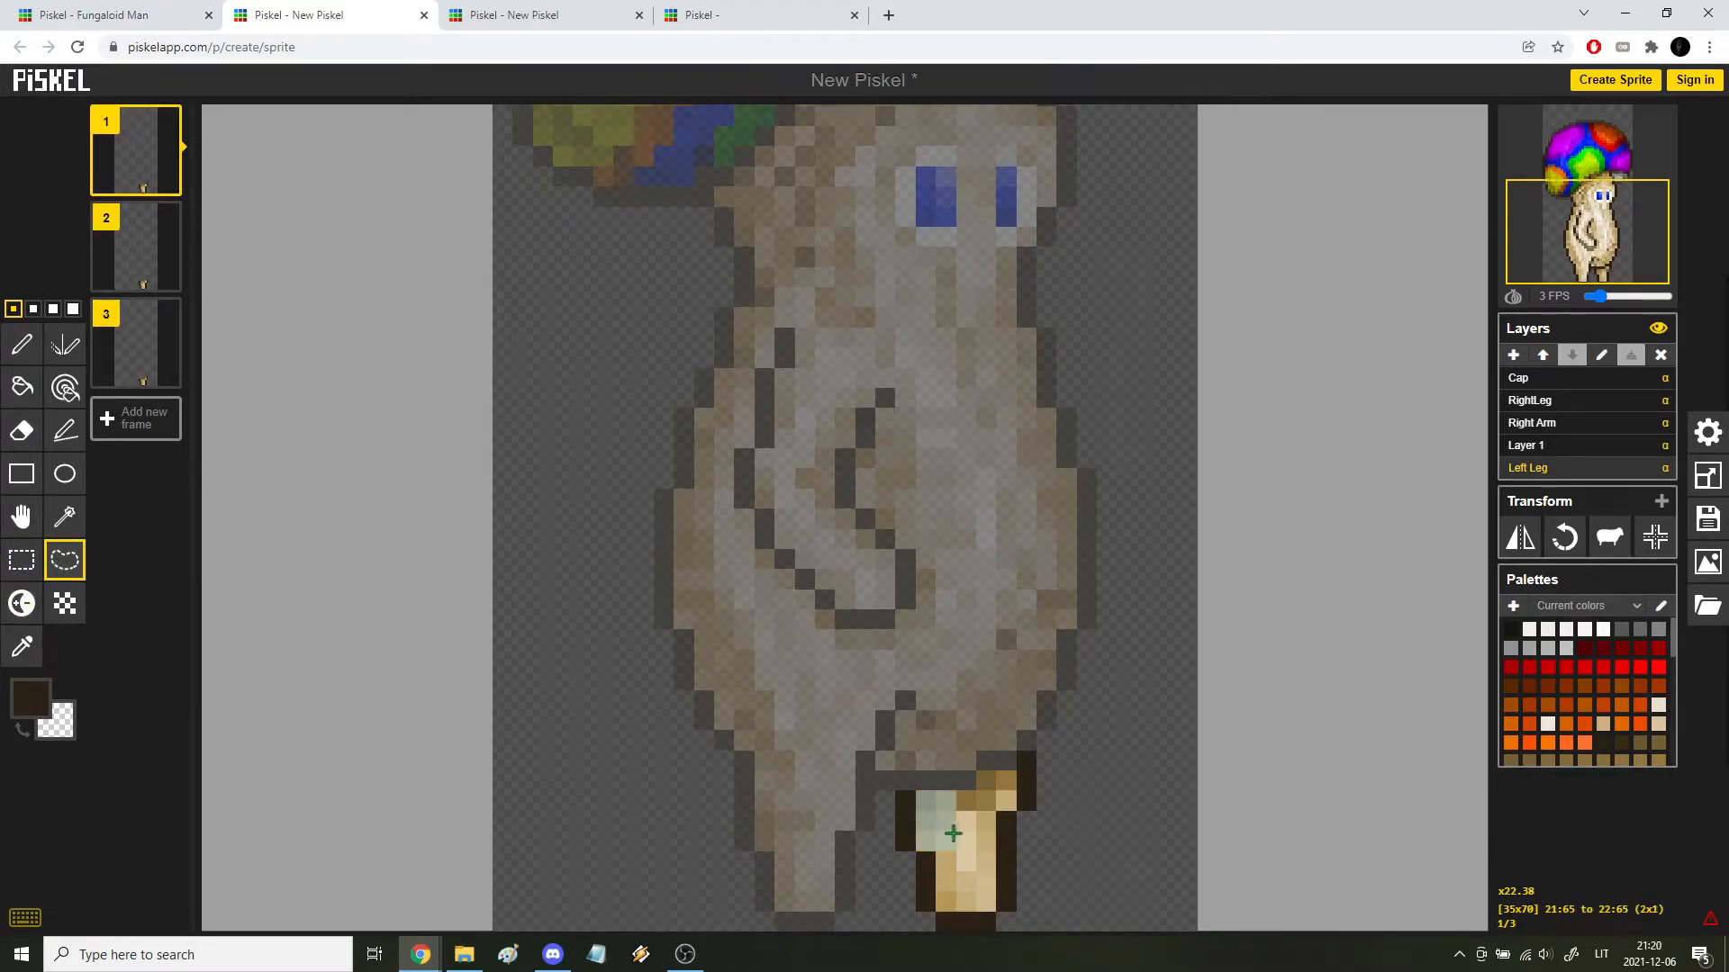
{"action": "left_click_drag", "start_coordinate": [997, 783], "coordinate": [1005, 800]}
{"action": "key", "text": "Down"}
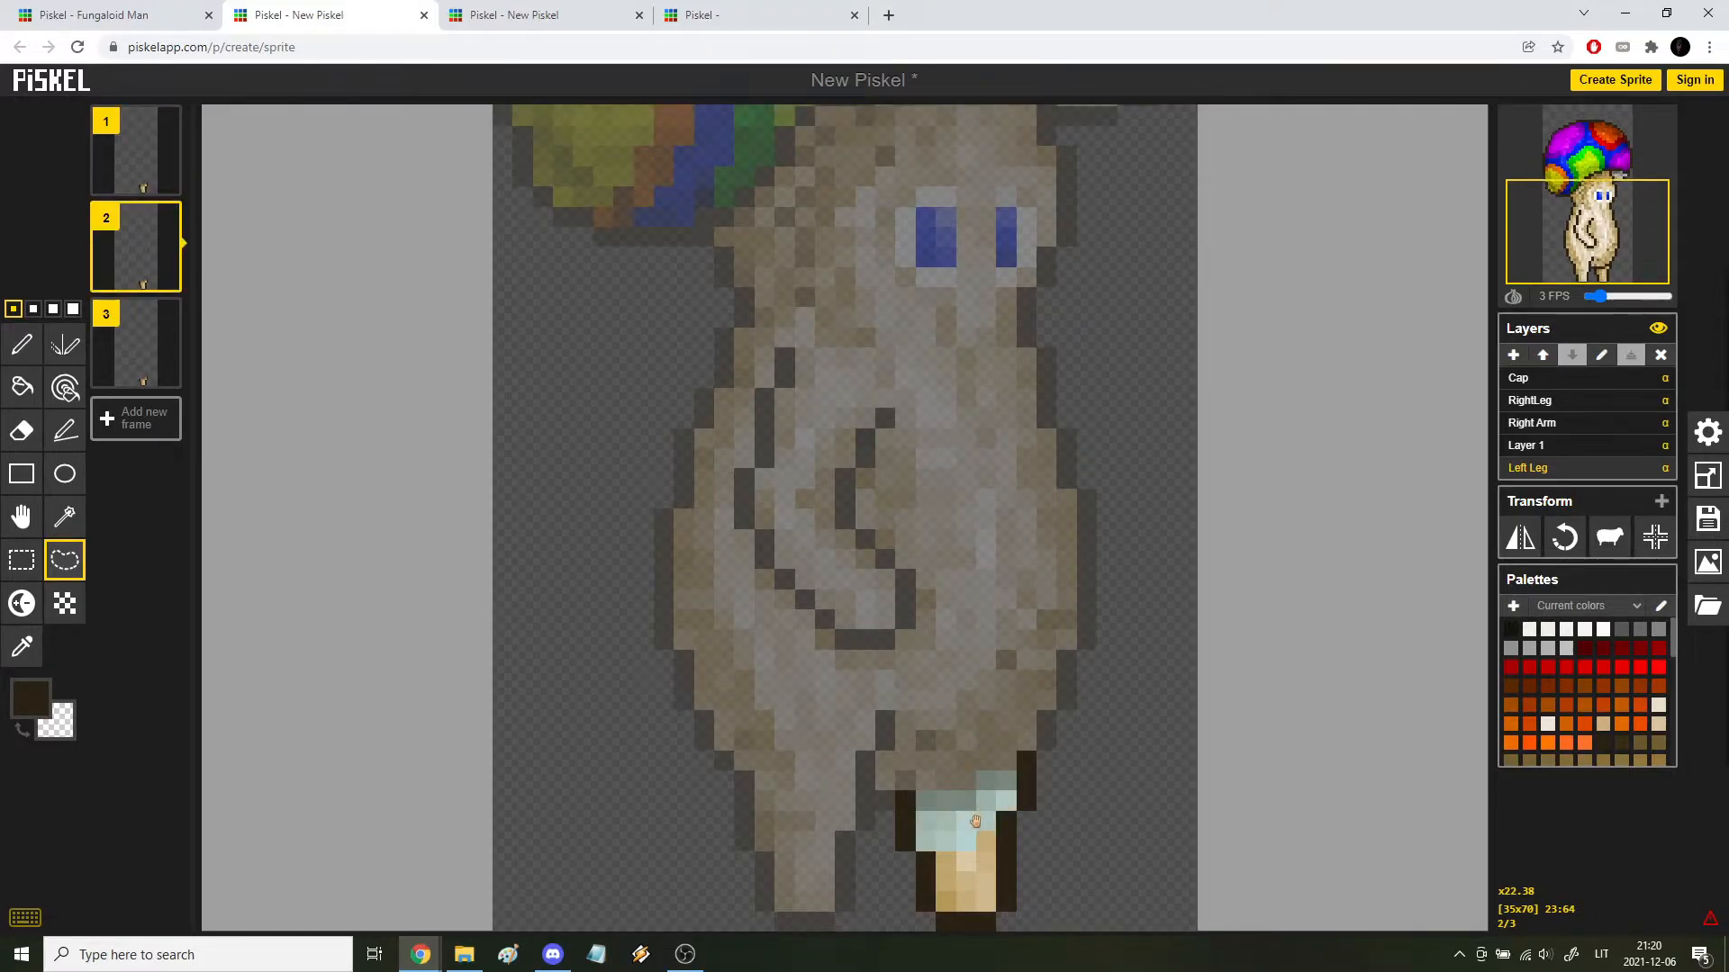
{"action": "left_click_drag", "start_coordinate": [964, 825], "coordinate": [965, 847]}
{"action": "key", "text": "ctrl+v"}
Step: Paint dark brown outline pixels on both sides of the left leg in frame 2 with the Pen tool
{"action": "key", "text": "p"}
{"action": "left_click", "coordinate": [925, 861]}
{"action": "left_click", "coordinate": [1007, 821]}
{"action": "scroll", "coordinate": [1170, 559], "scroll_direction": "down", "scroll_amount": 3}
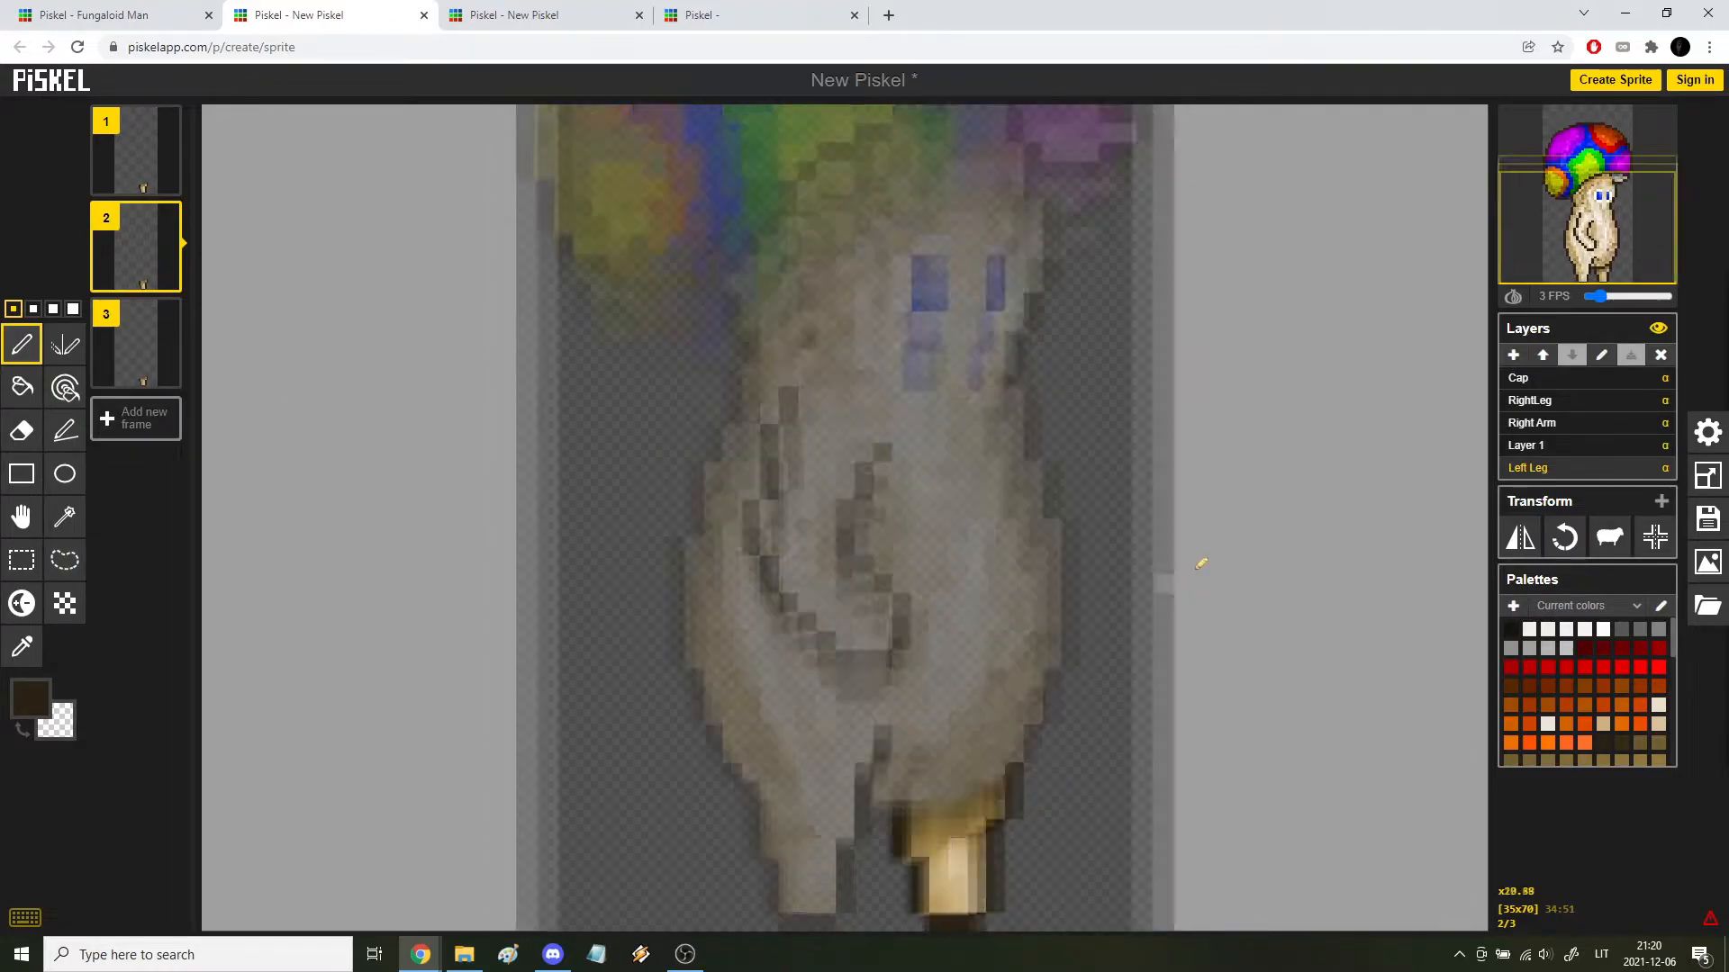
Step: Add a copy of frame 2 as frame 4 and set the preview speed to 4 FPS
{"action": "left_click", "coordinate": [168, 274]}
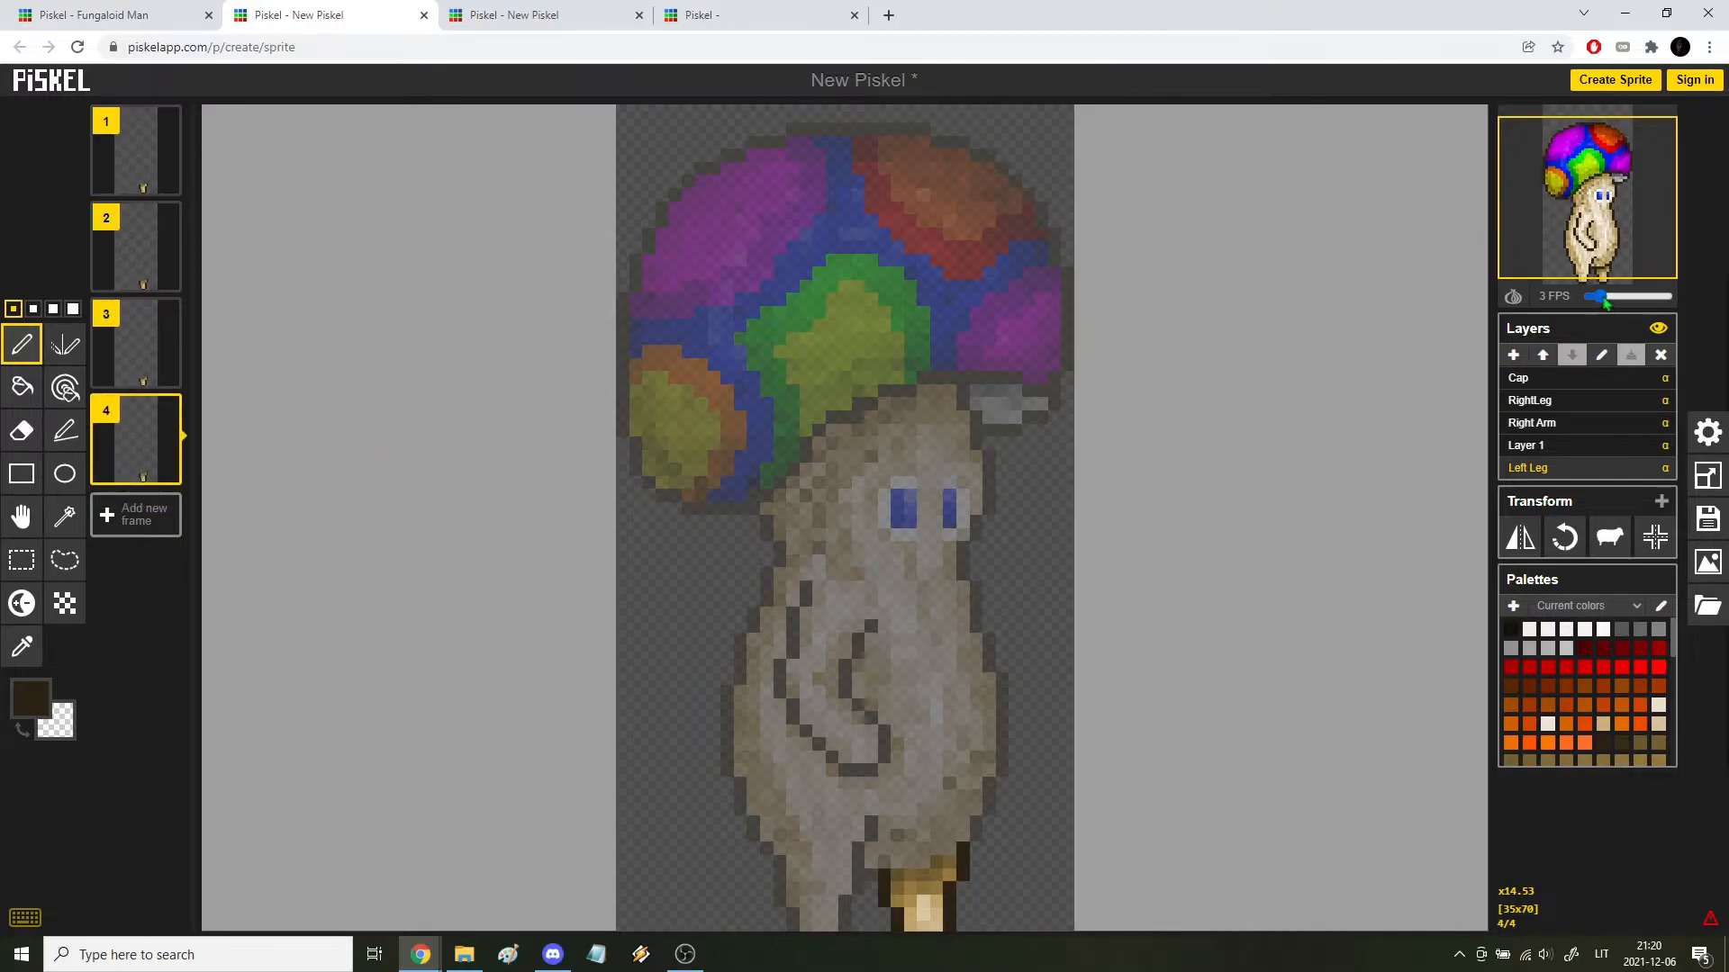
{"action": "key", "text": "Up"}
{"action": "key", "text": "Up"}
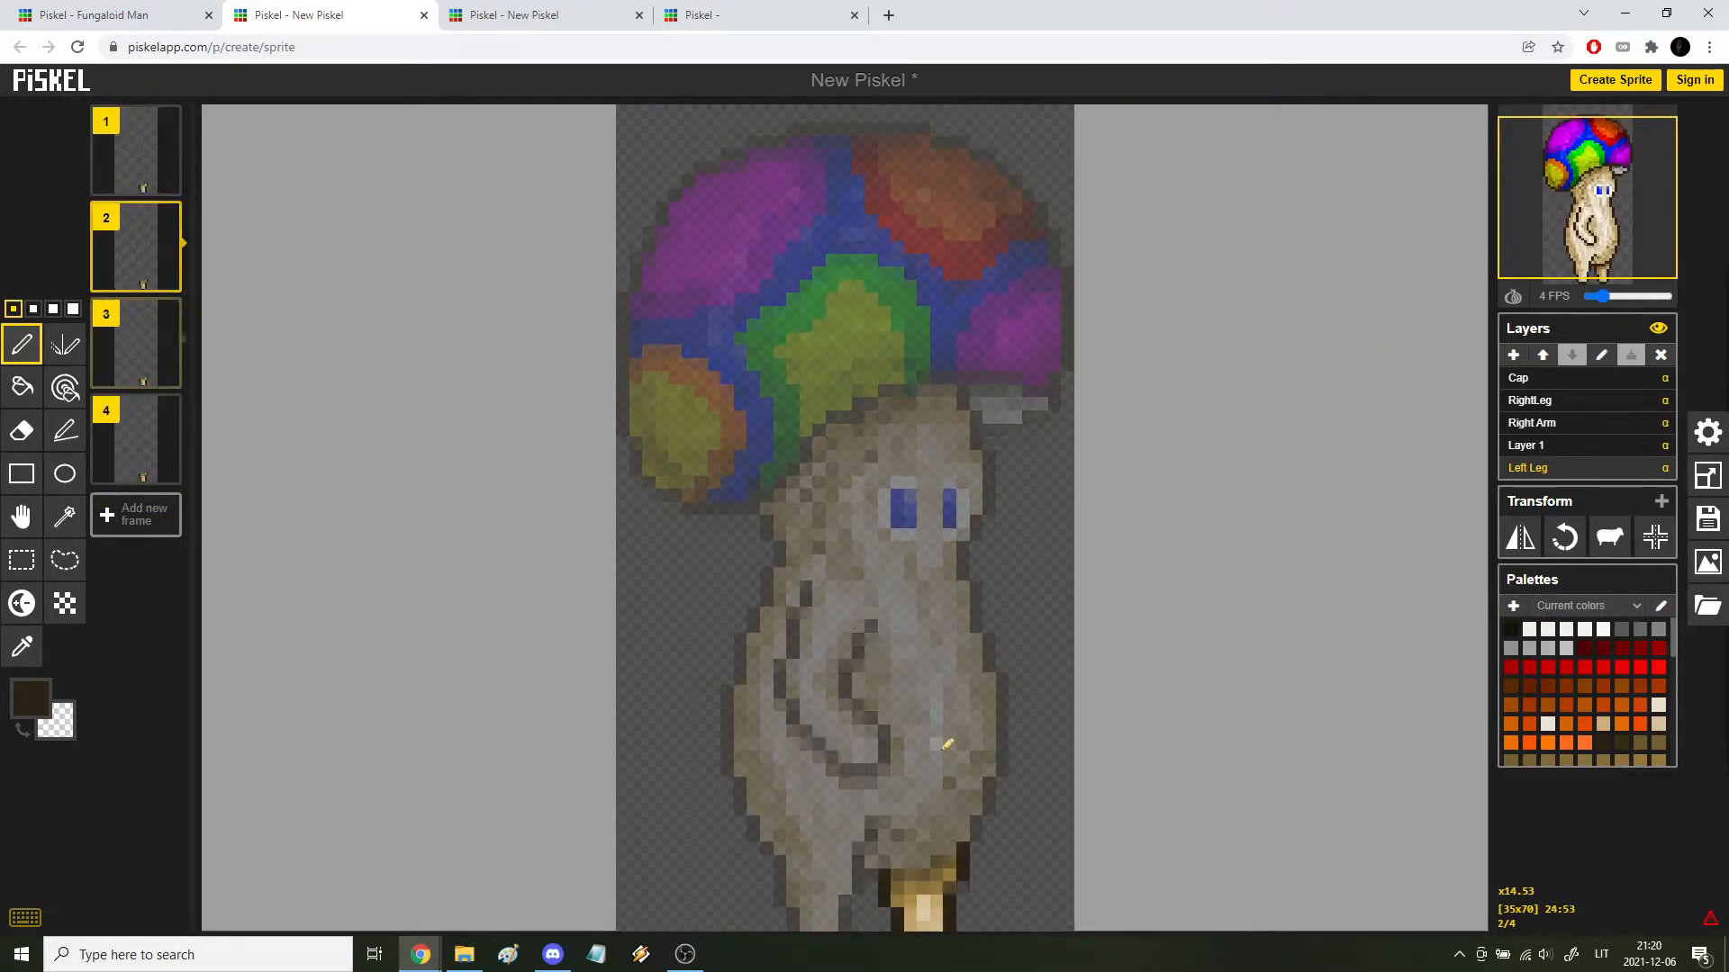
Step: Copy the head area of Layer 1 from frame 1 and paste it into frame 4 one pixel lower than in frame 1
{"action": "left_click", "coordinate": [1557, 445]}
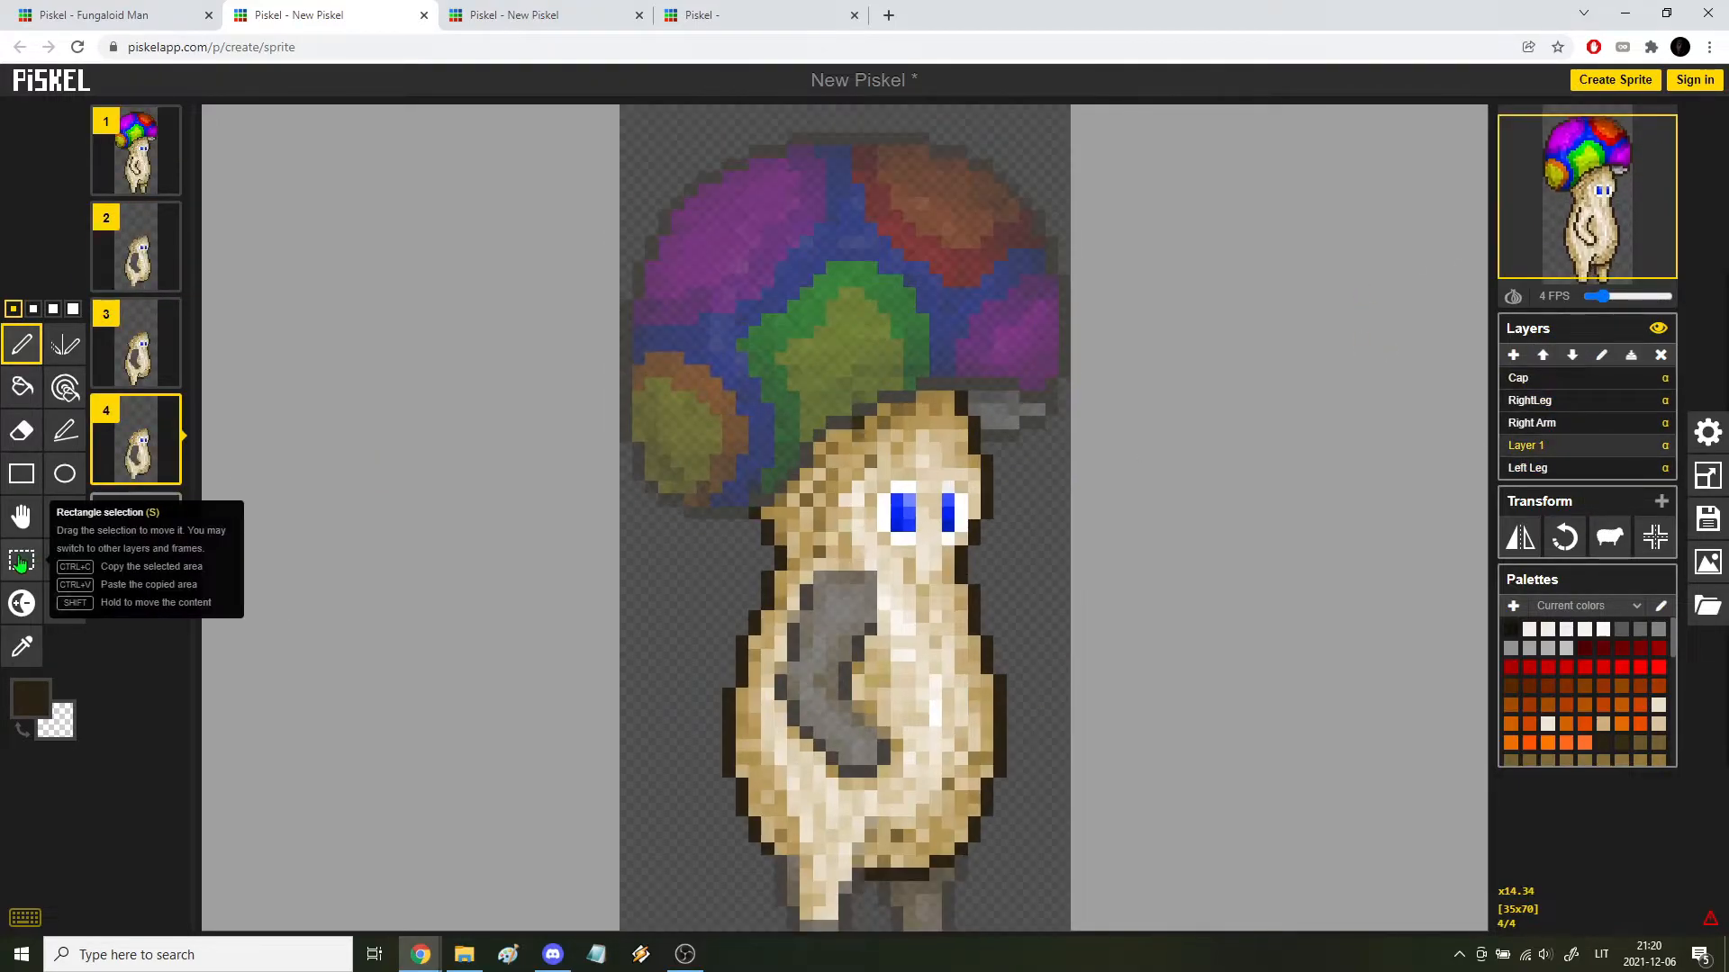
{"action": "left_click", "coordinate": [135, 149]}
{"action": "scroll", "coordinate": [824, 491], "scroll_direction": "up", "scroll_amount": 1}
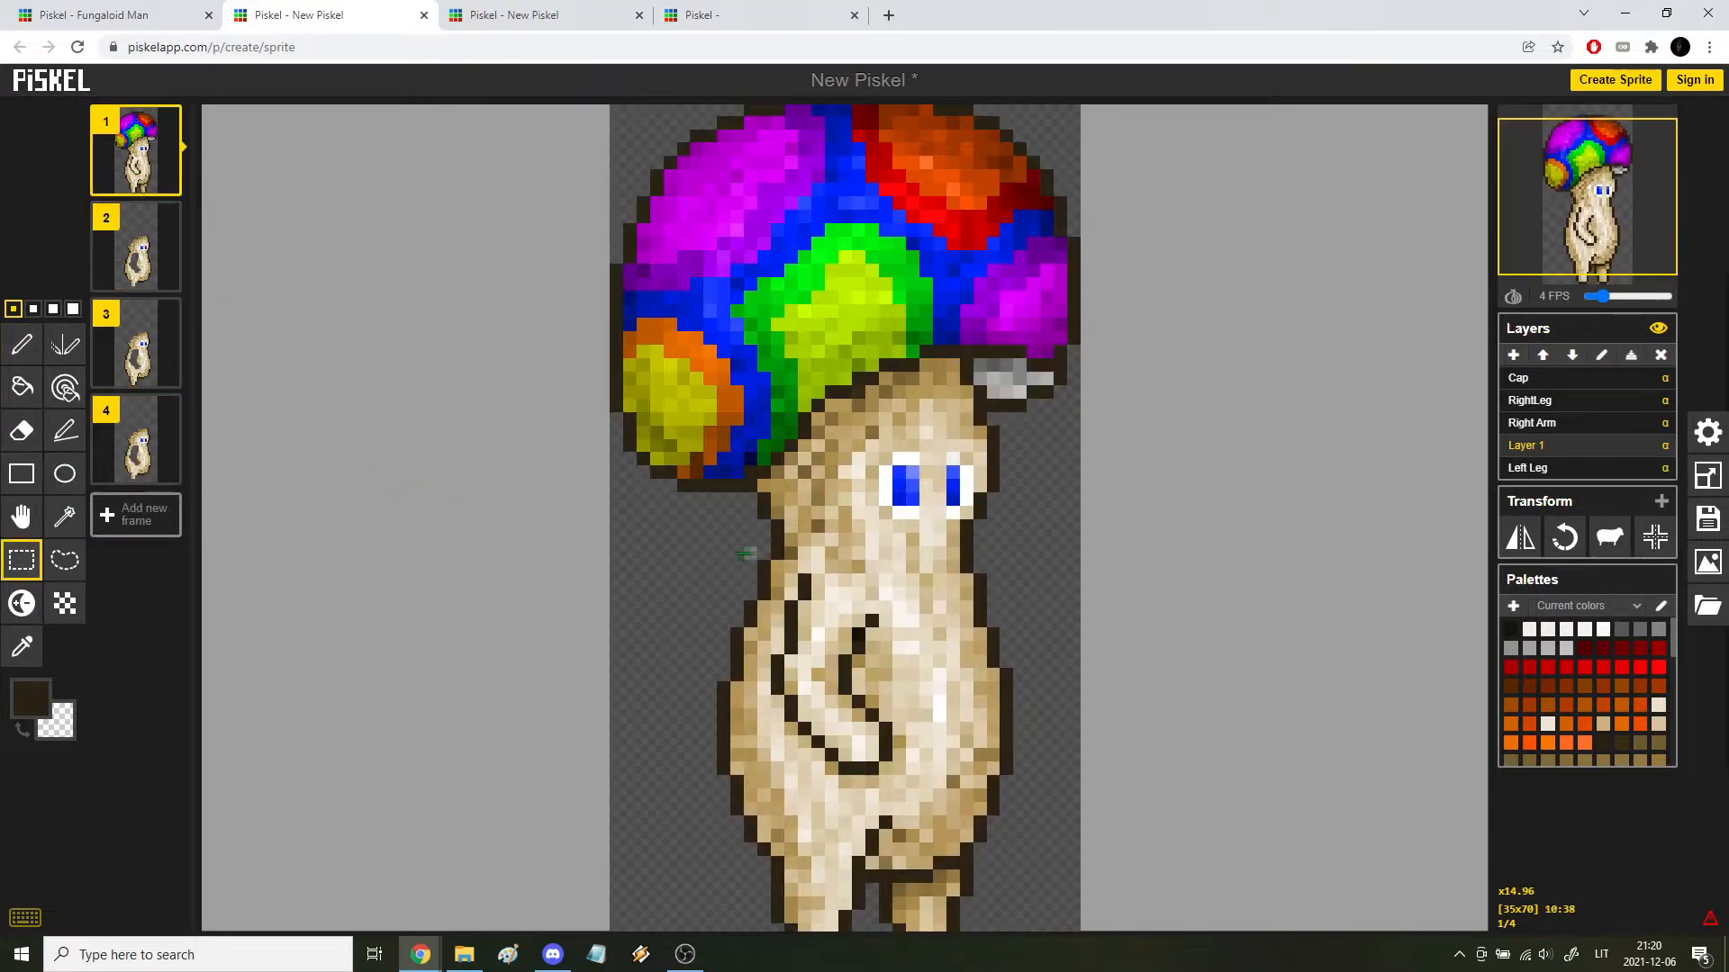
{"action": "left_click_drag", "start_coordinate": [808, 555], "coordinate": [1012, 330]}
{"action": "key", "text": "ctrl+c"}
{"action": "left_click", "coordinate": [135, 439]}
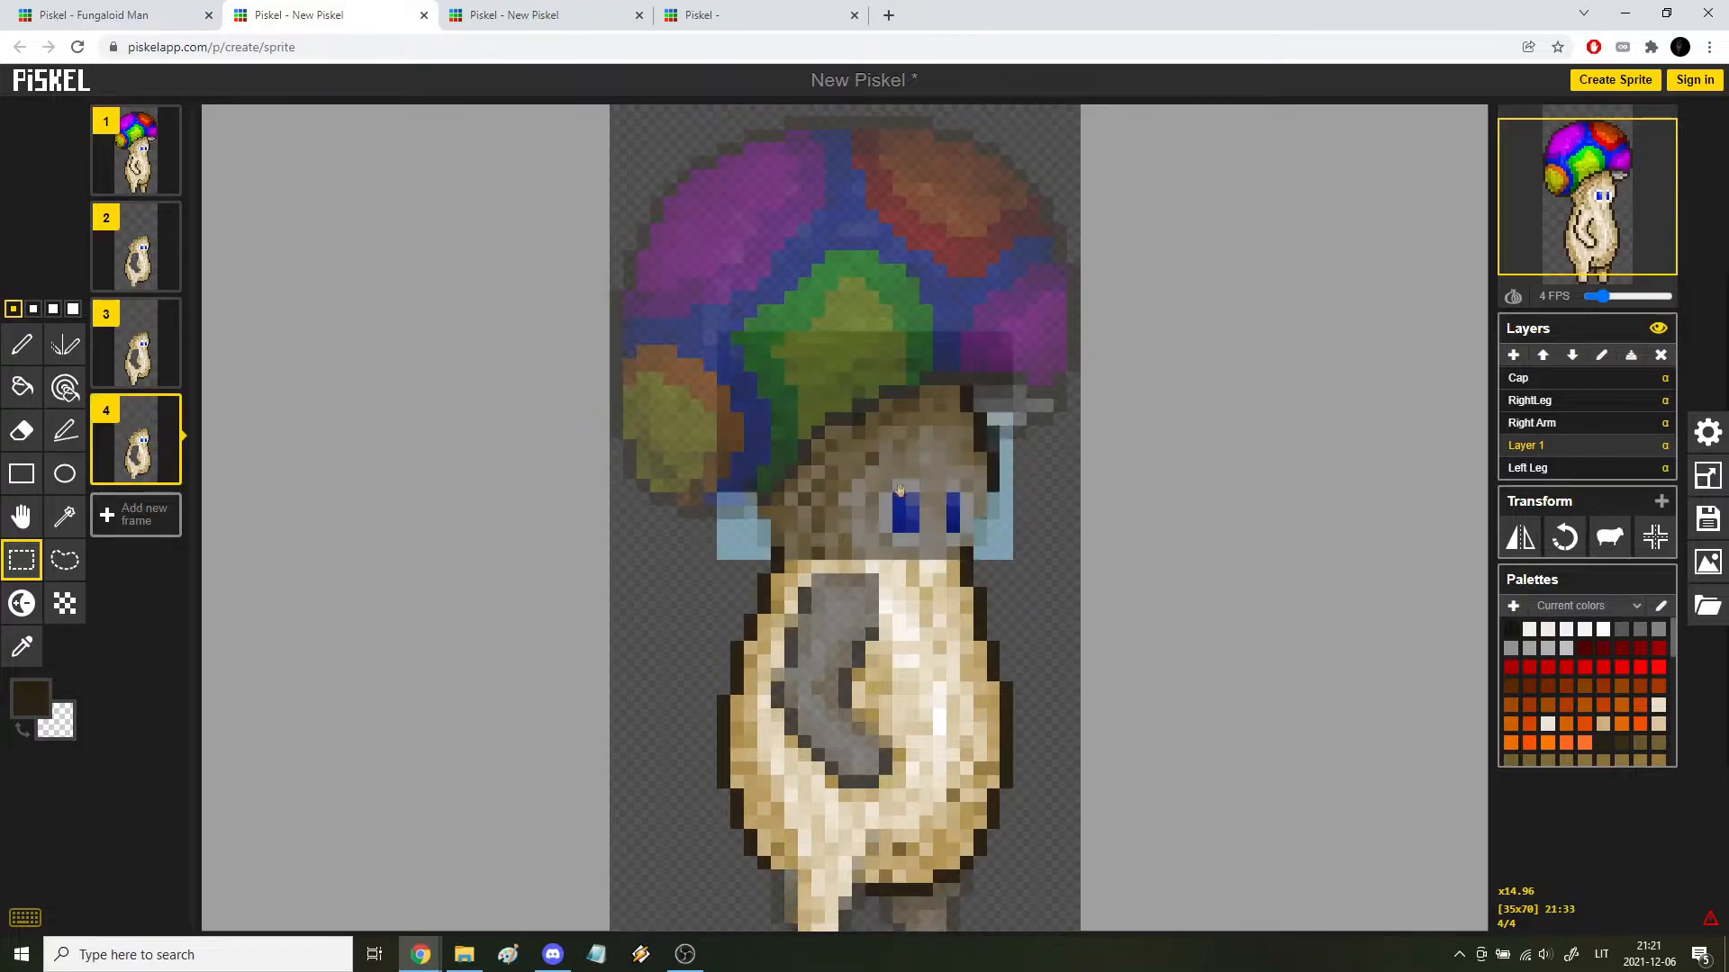
{"action": "key", "text": "ctrl+v"}
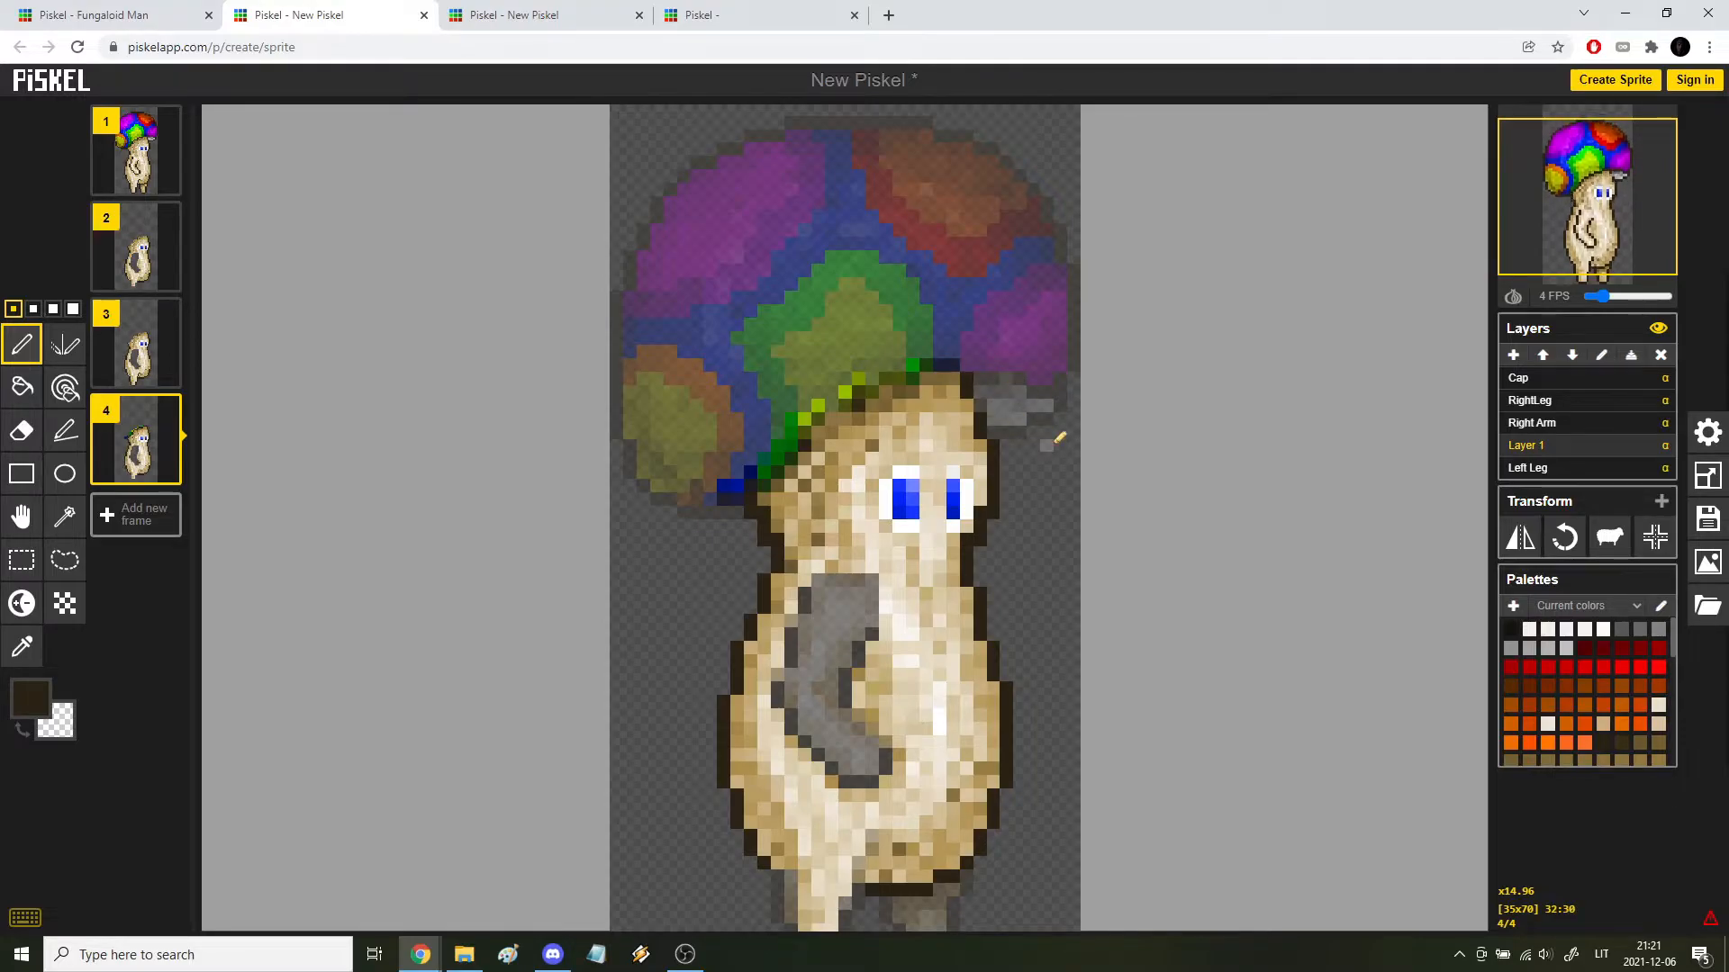
Step: Erase the stray blue cap pixels beside the head on Layer 1 of frame 4 and fill the head's back edge with sampled brown
{"action": "scroll", "coordinate": [792, 573], "scroll_direction": "up", "scroll_amount": 4}
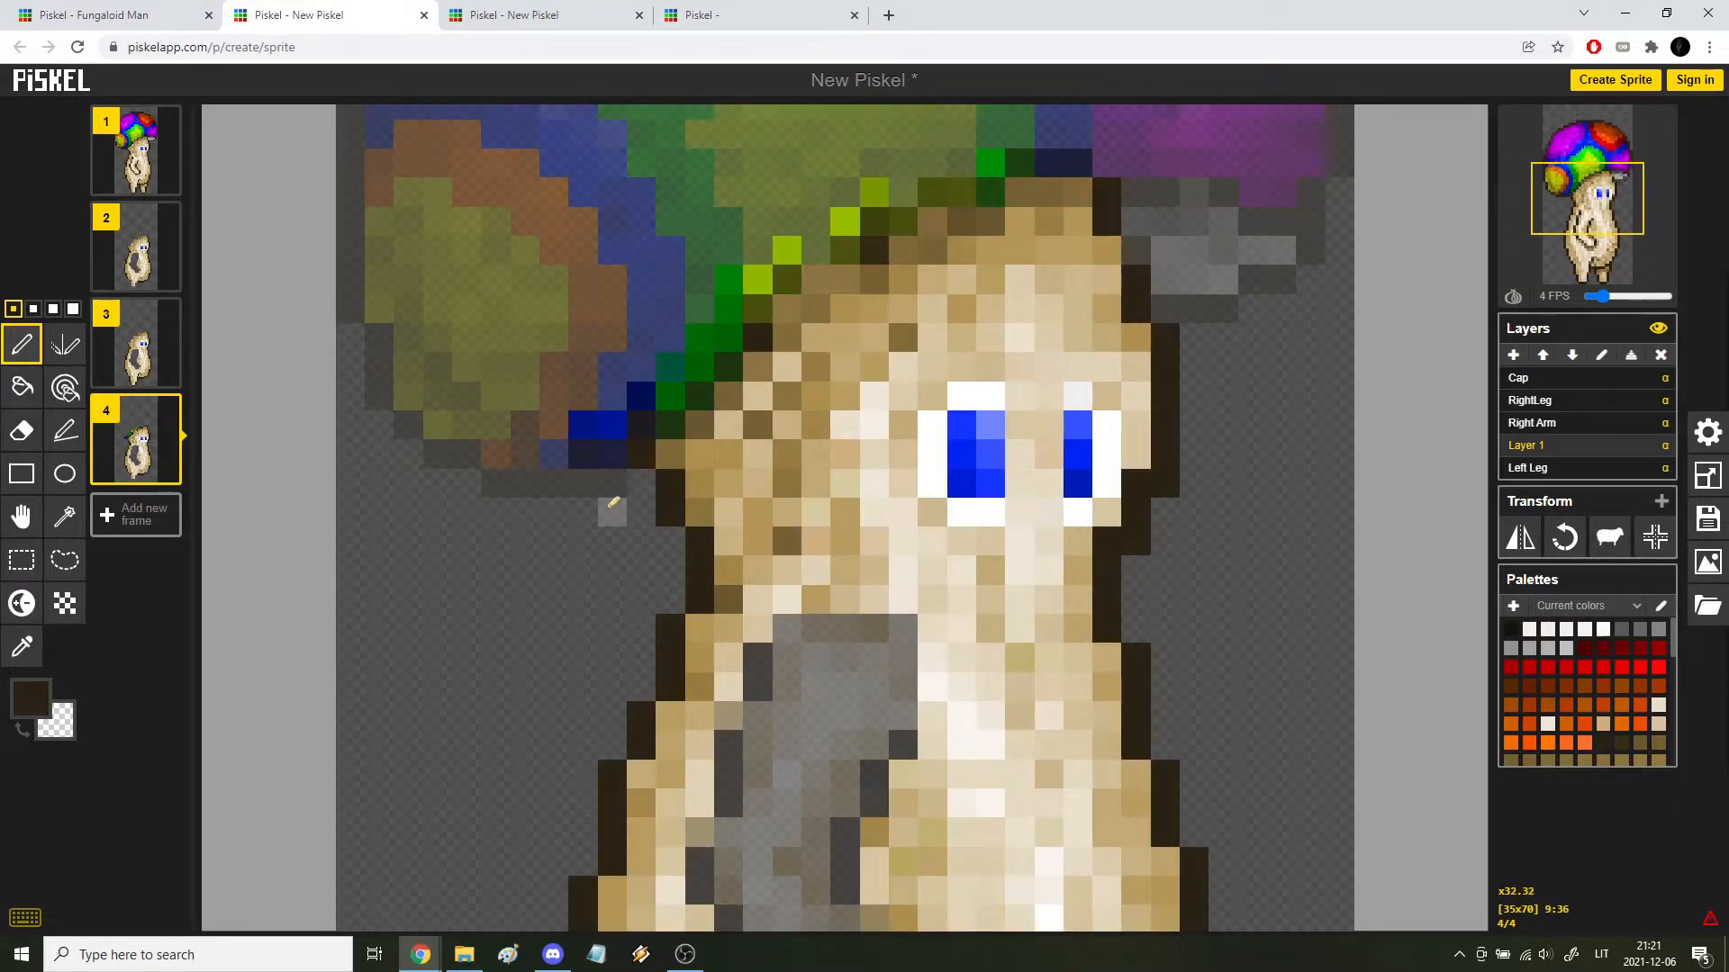
{"action": "scroll", "coordinate": [695, 405], "scroll_direction": "up", "scroll_amount": 2}
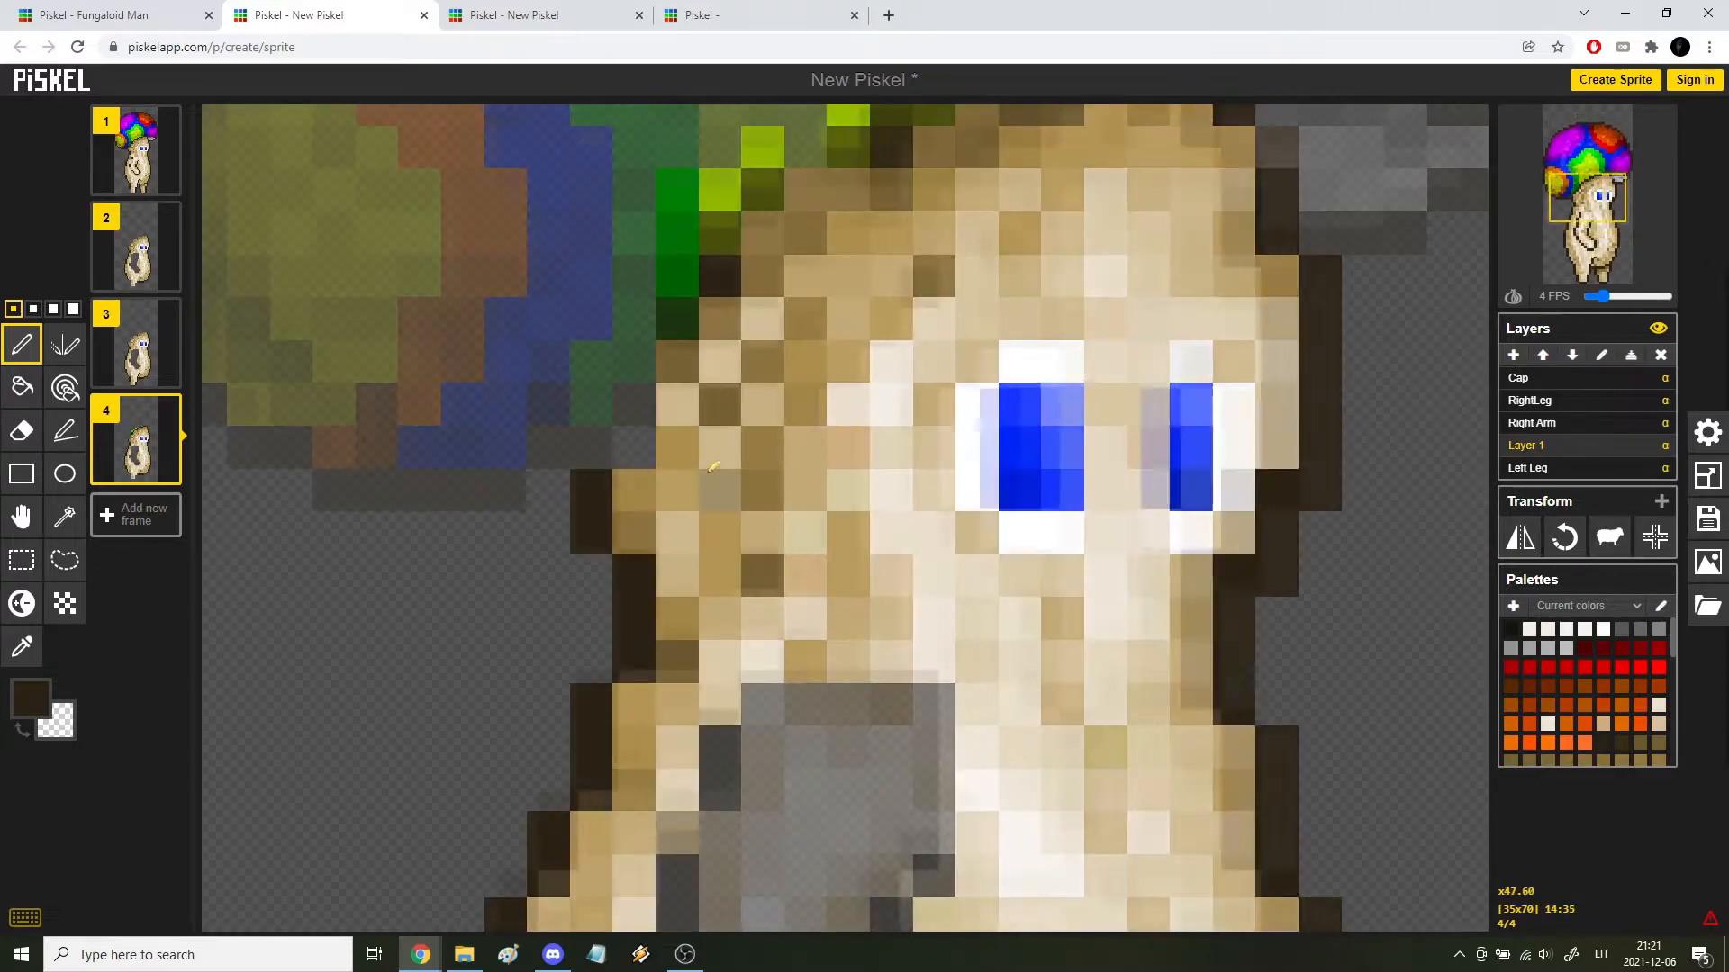
{"action": "scroll", "coordinate": [830, 479], "scroll_direction": "down", "scroll_amount": 1}
{"action": "left_click", "coordinate": [680, 450], "text": "alt"}
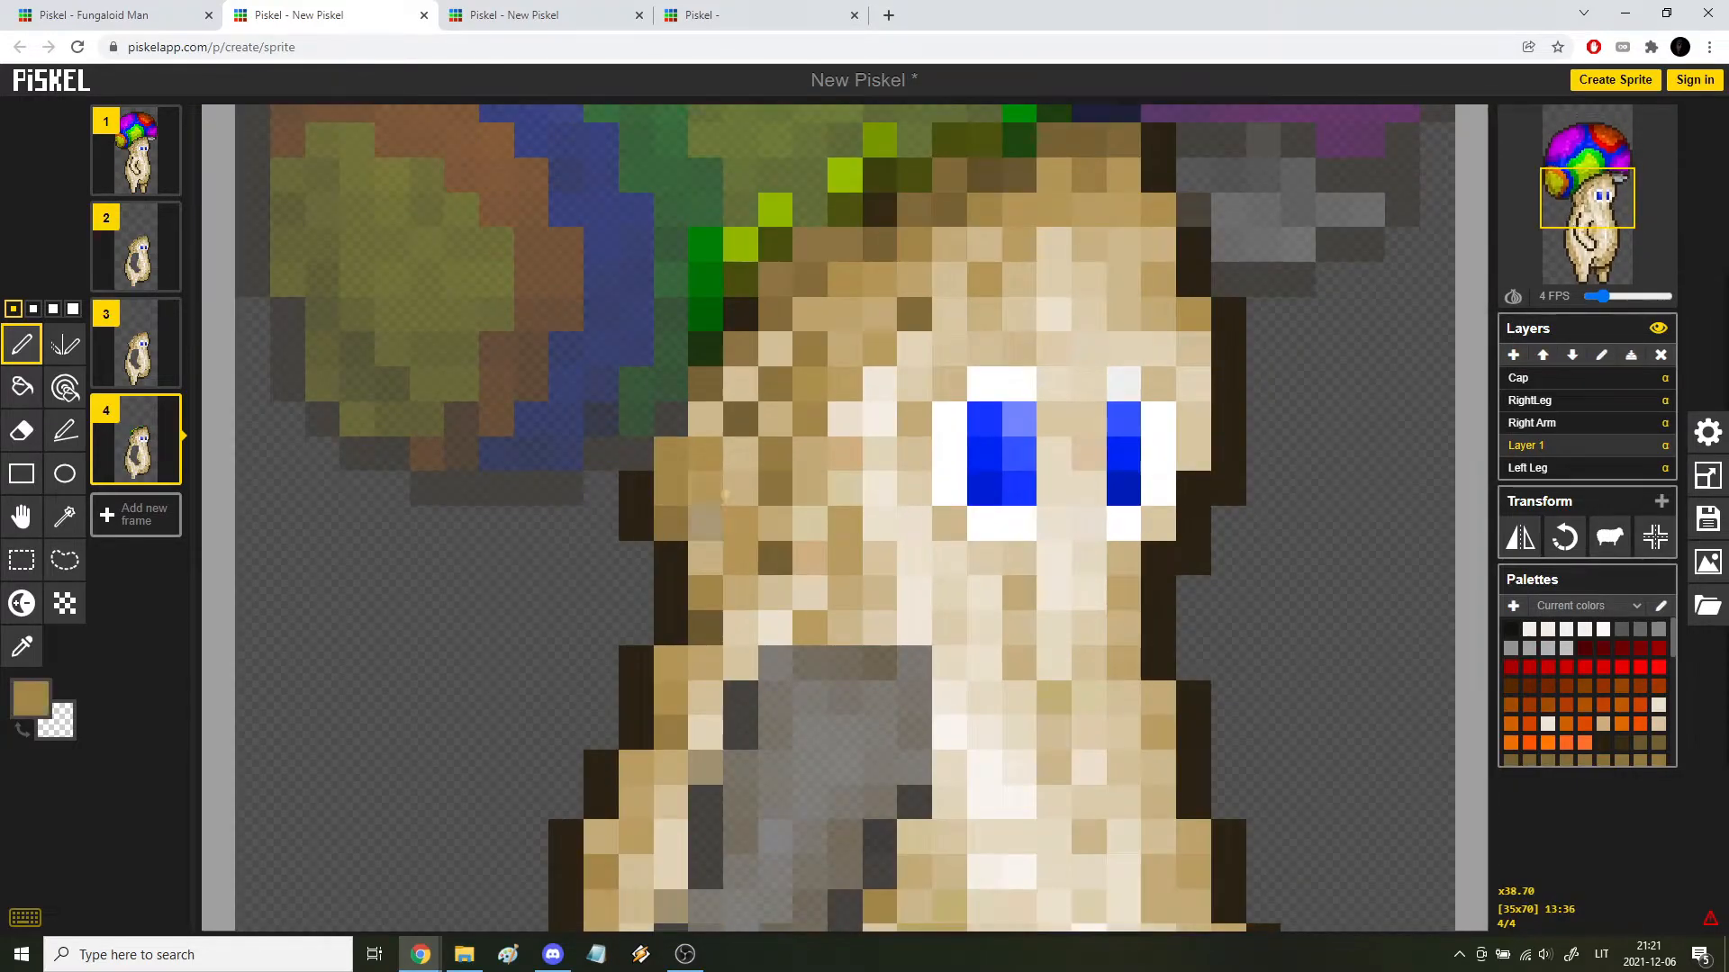
{"action": "scroll", "coordinate": [716, 450], "scroll_direction": "down", "scroll_amount": 2}
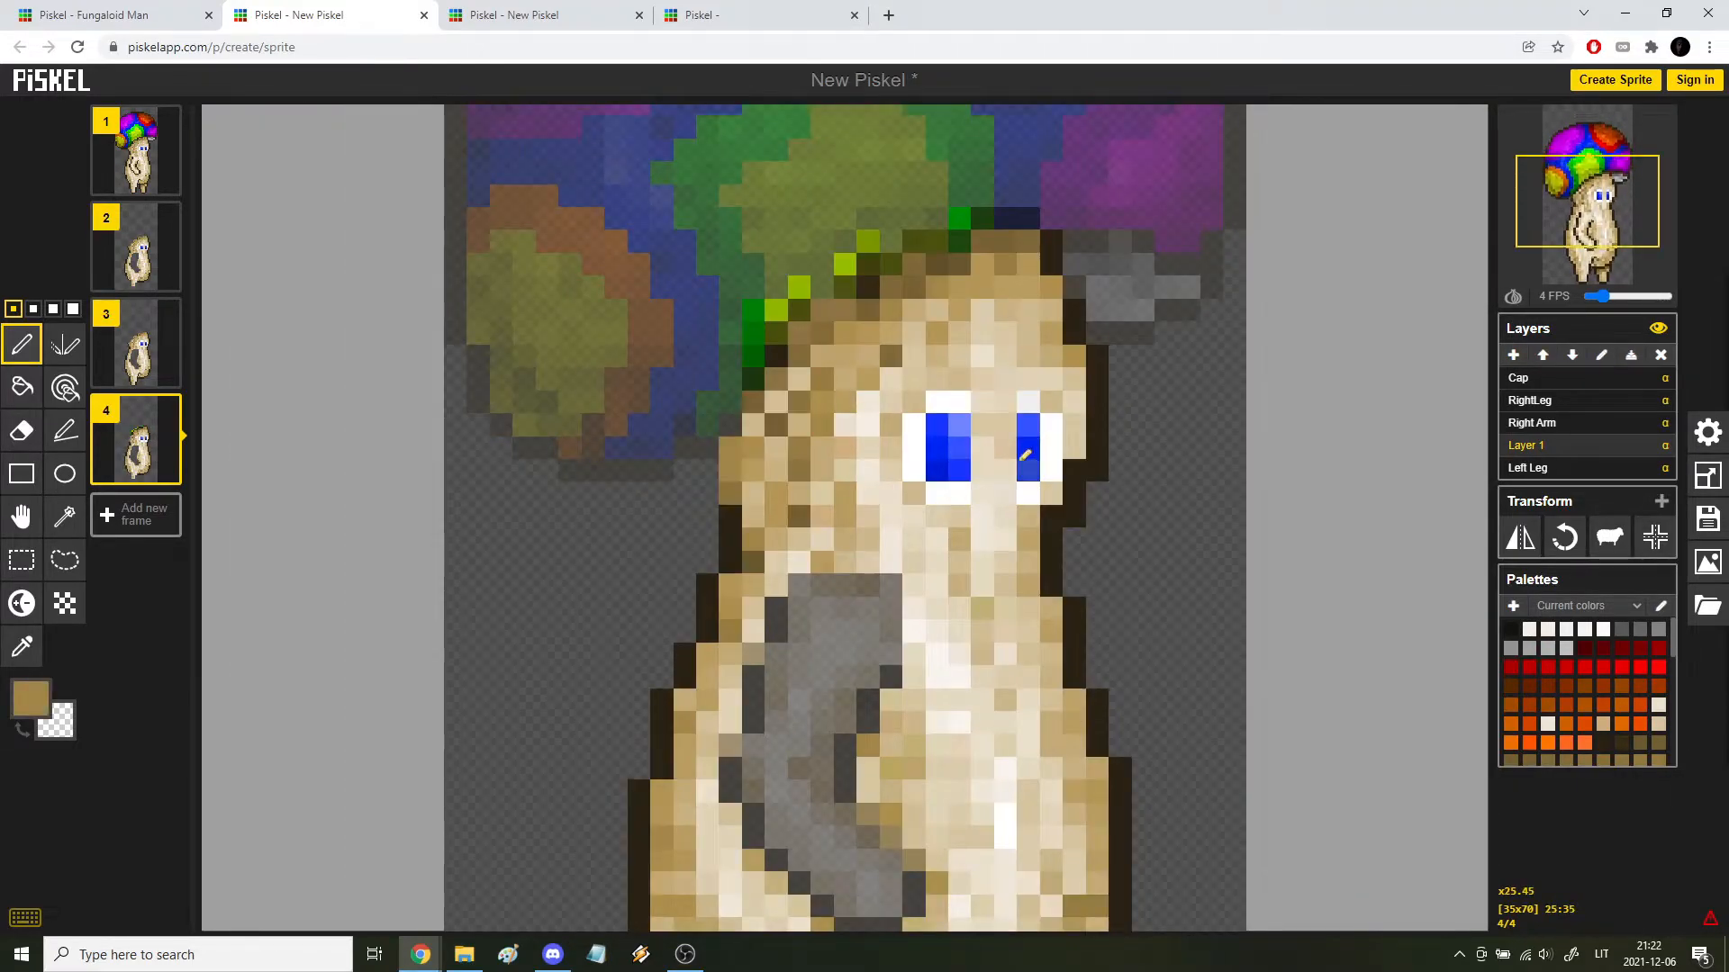
Step: Compare the head outline on Layer 1 of frame 2 with the one in frame 1
{"action": "scroll", "coordinate": [693, 511], "scroll_direction": "up", "scroll_amount": 2}
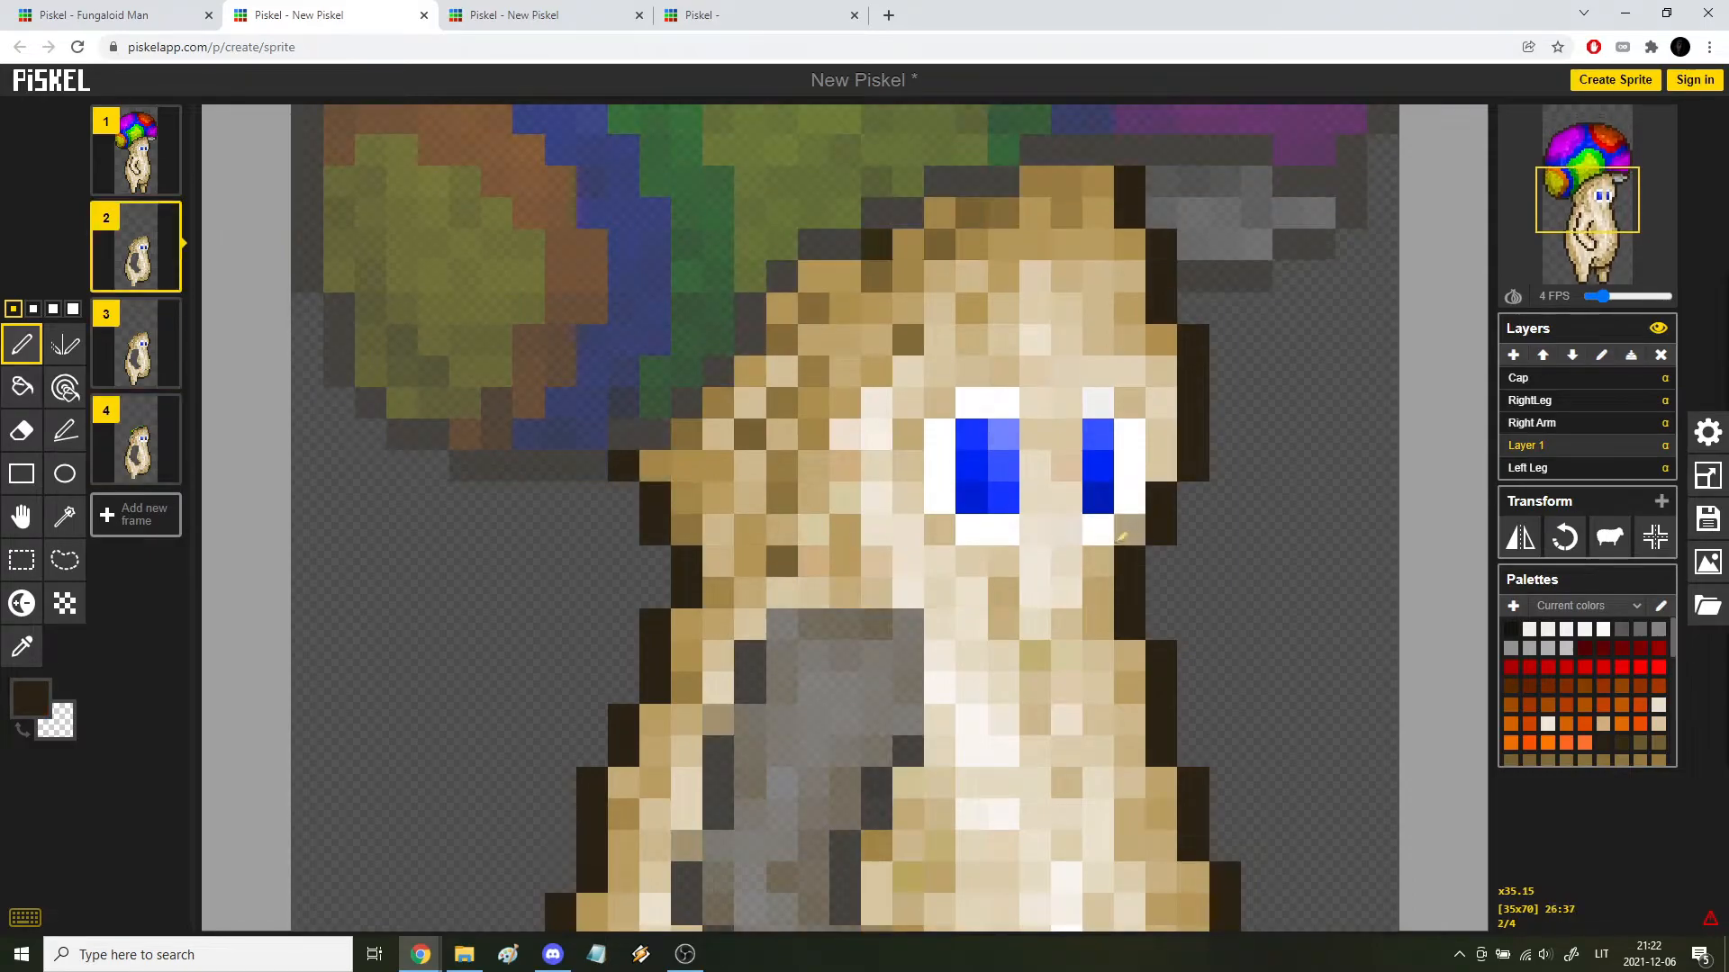
{"action": "left_click", "coordinate": [135, 148]}
{"action": "scroll", "coordinate": [1077, 536], "scroll_direction": "down", "scroll_amount": 2}
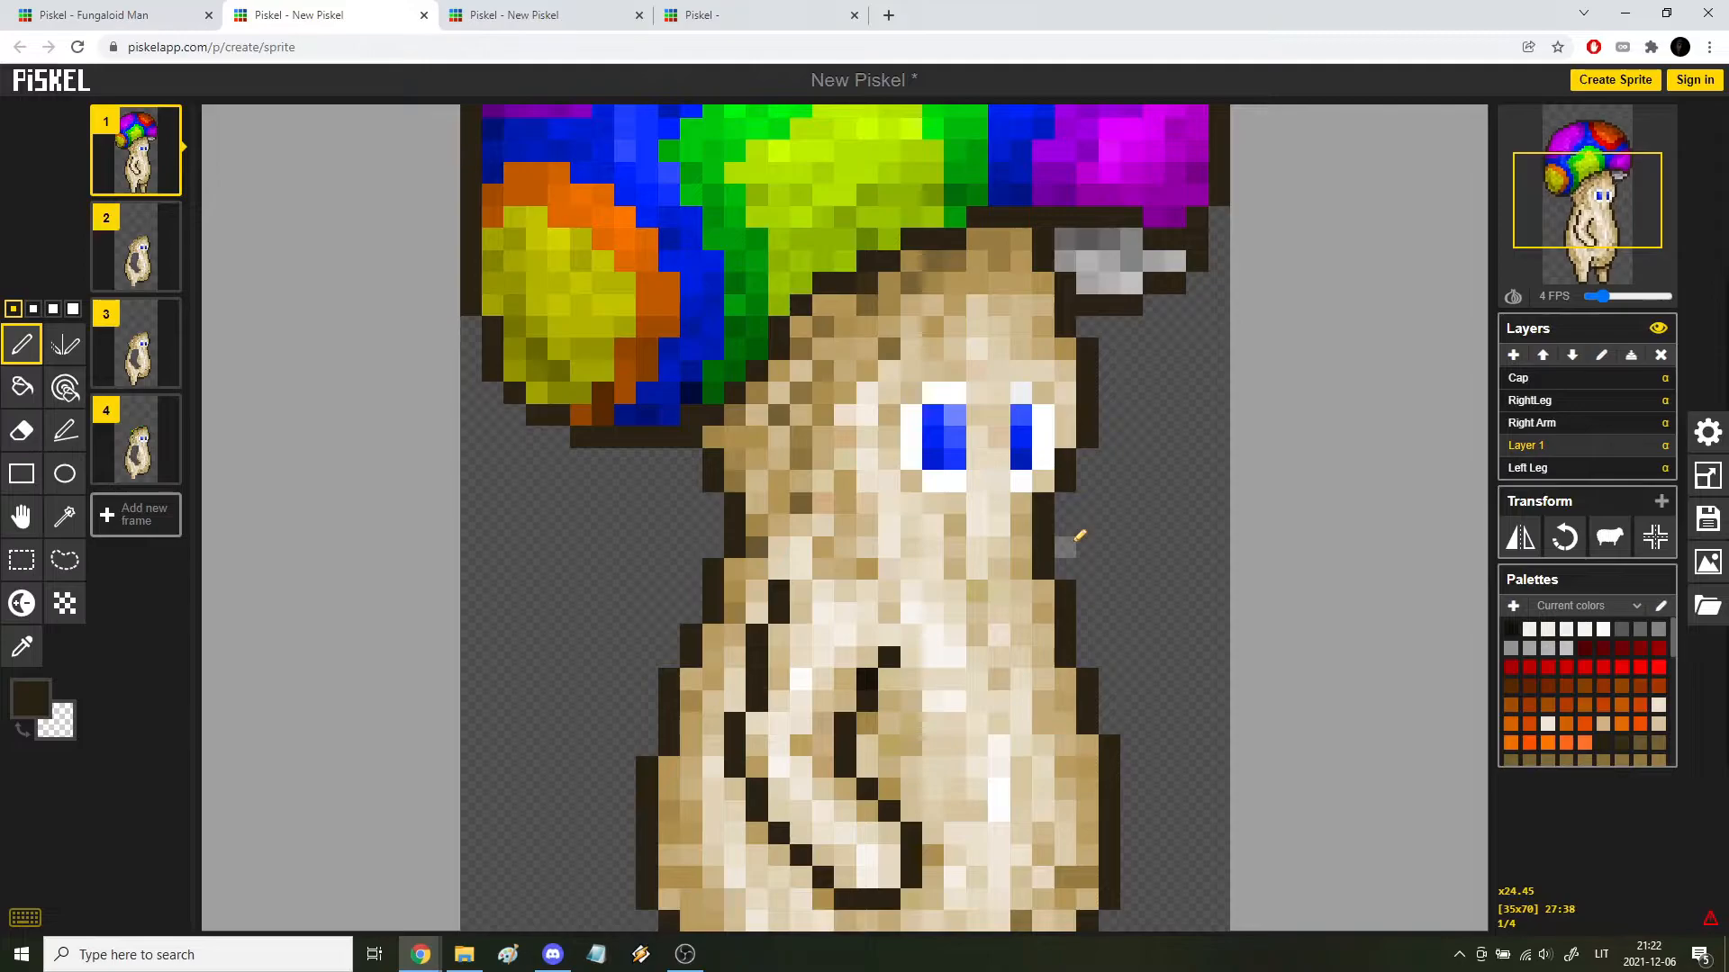
Step: Watch the animation in a separate preview window and inspect the body and legs of frame 1 on Layer 1
{"action": "scroll", "coordinate": [1078, 537], "scroll_direction": "down", "scroll_amount": 3}
{"action": "left_click", "coordinate": [1653, 123]}
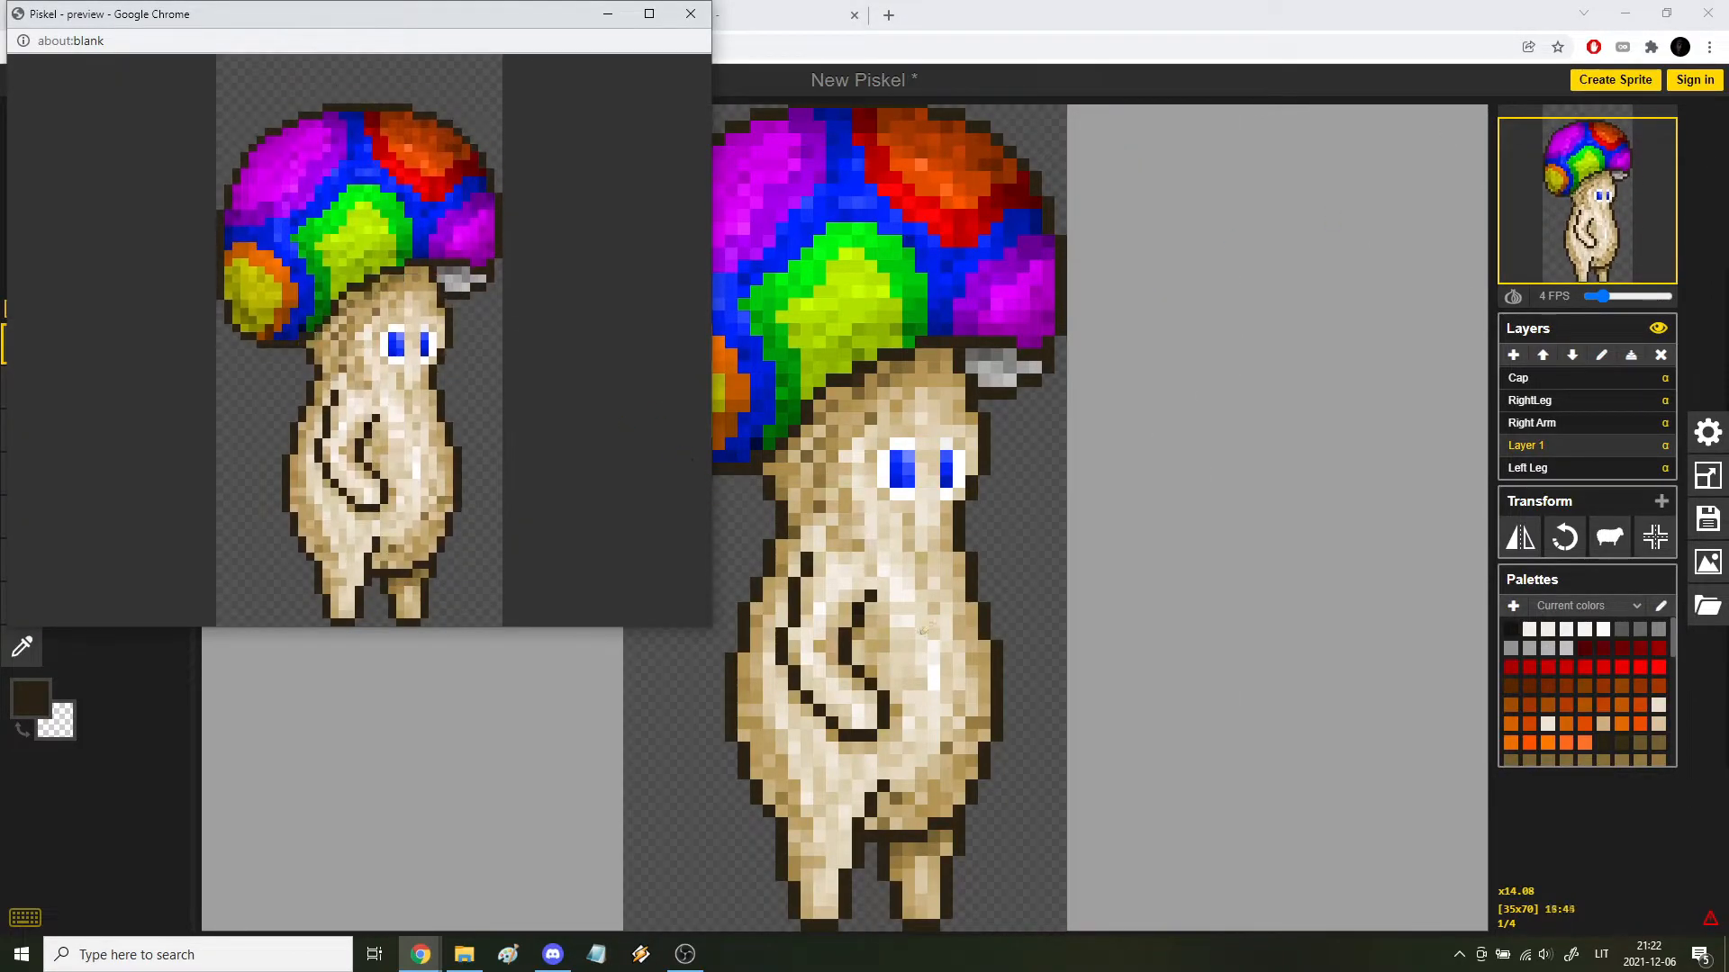
{"action": "scroll", "coordinate": [988, 757], "scroll_direction": "down", "scroll_amount": 2}
{"action": "left_click", "coordinate": [987, 757]}
{"action": "scroll", "coordinate": [1047, 738], "scroll_direction": "up", "scroll_amount": 6}
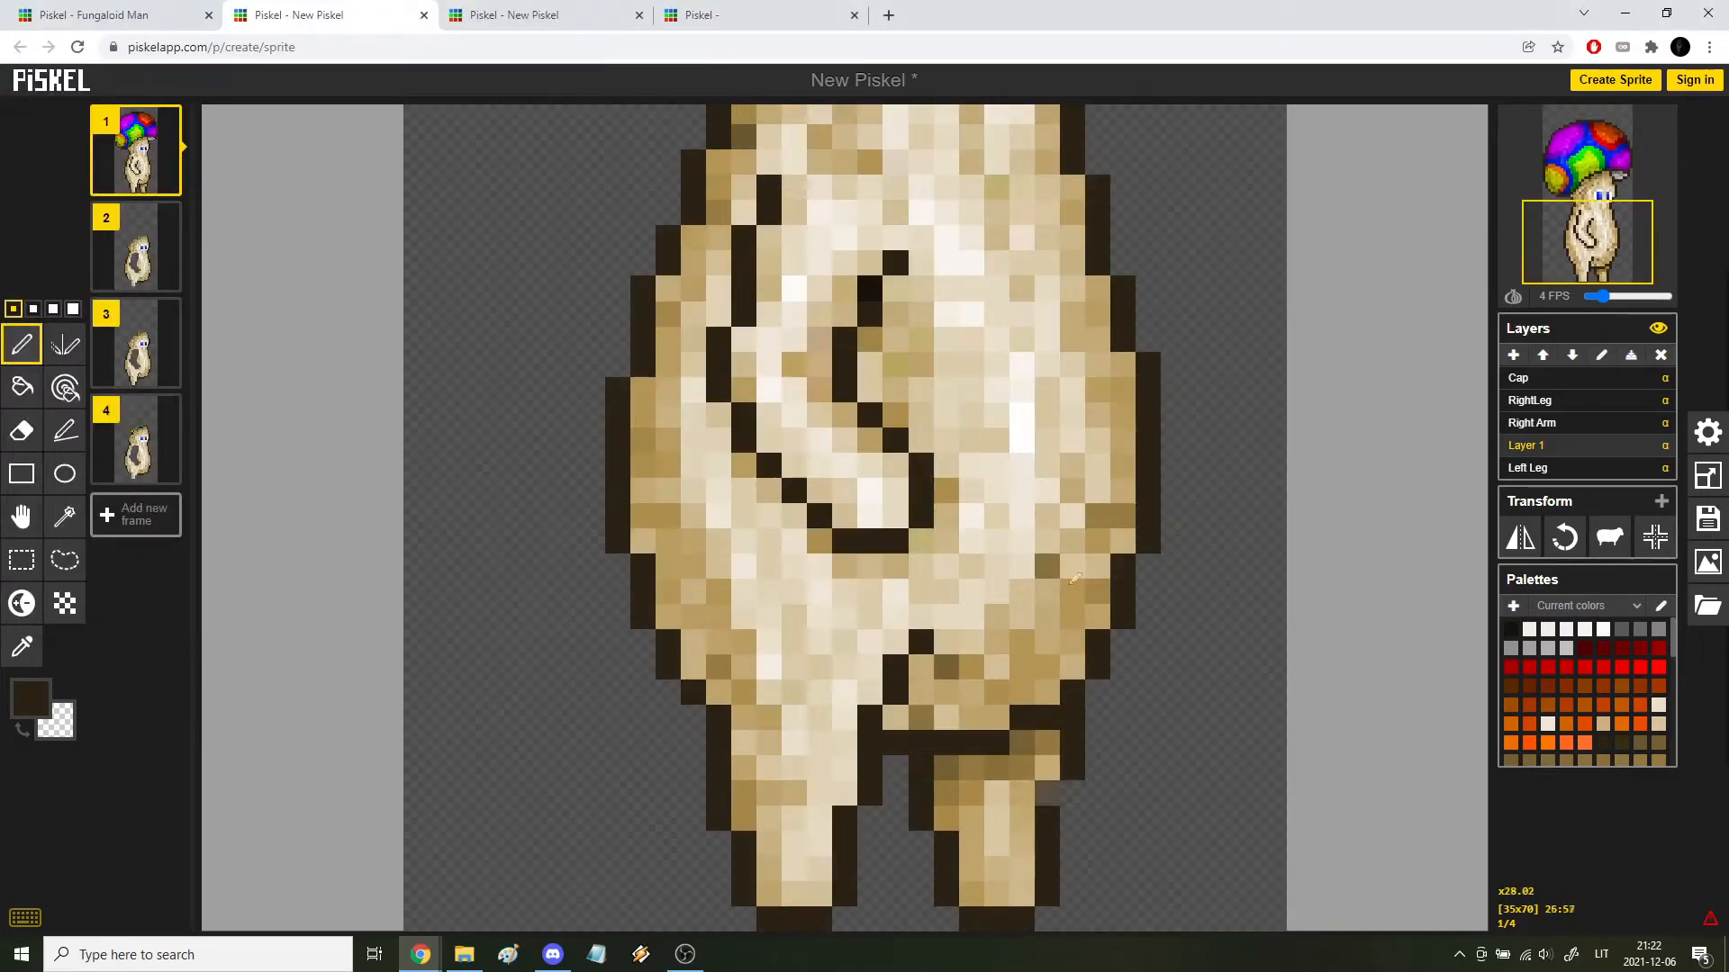
{"action": "scroll", "coordinate": [1146, 763], "scroll_direction": "down", "scroll_amount": 3}
Step: Examine the Cap layer and compare the right leg on the RightLeg layer across the four frames
{"action": "left_click", "coordinate": [1531, 379]}
{"action": "mouse_move", "coordinate": [1620, 234]}
{"action": "left_mouse_down"}
{"action": "mouse_move", "coordinate": [1630, 184]}
{"action": "mouse_move", "coordinate": [1643, 212]}
{"action": "left_mouse_up"}
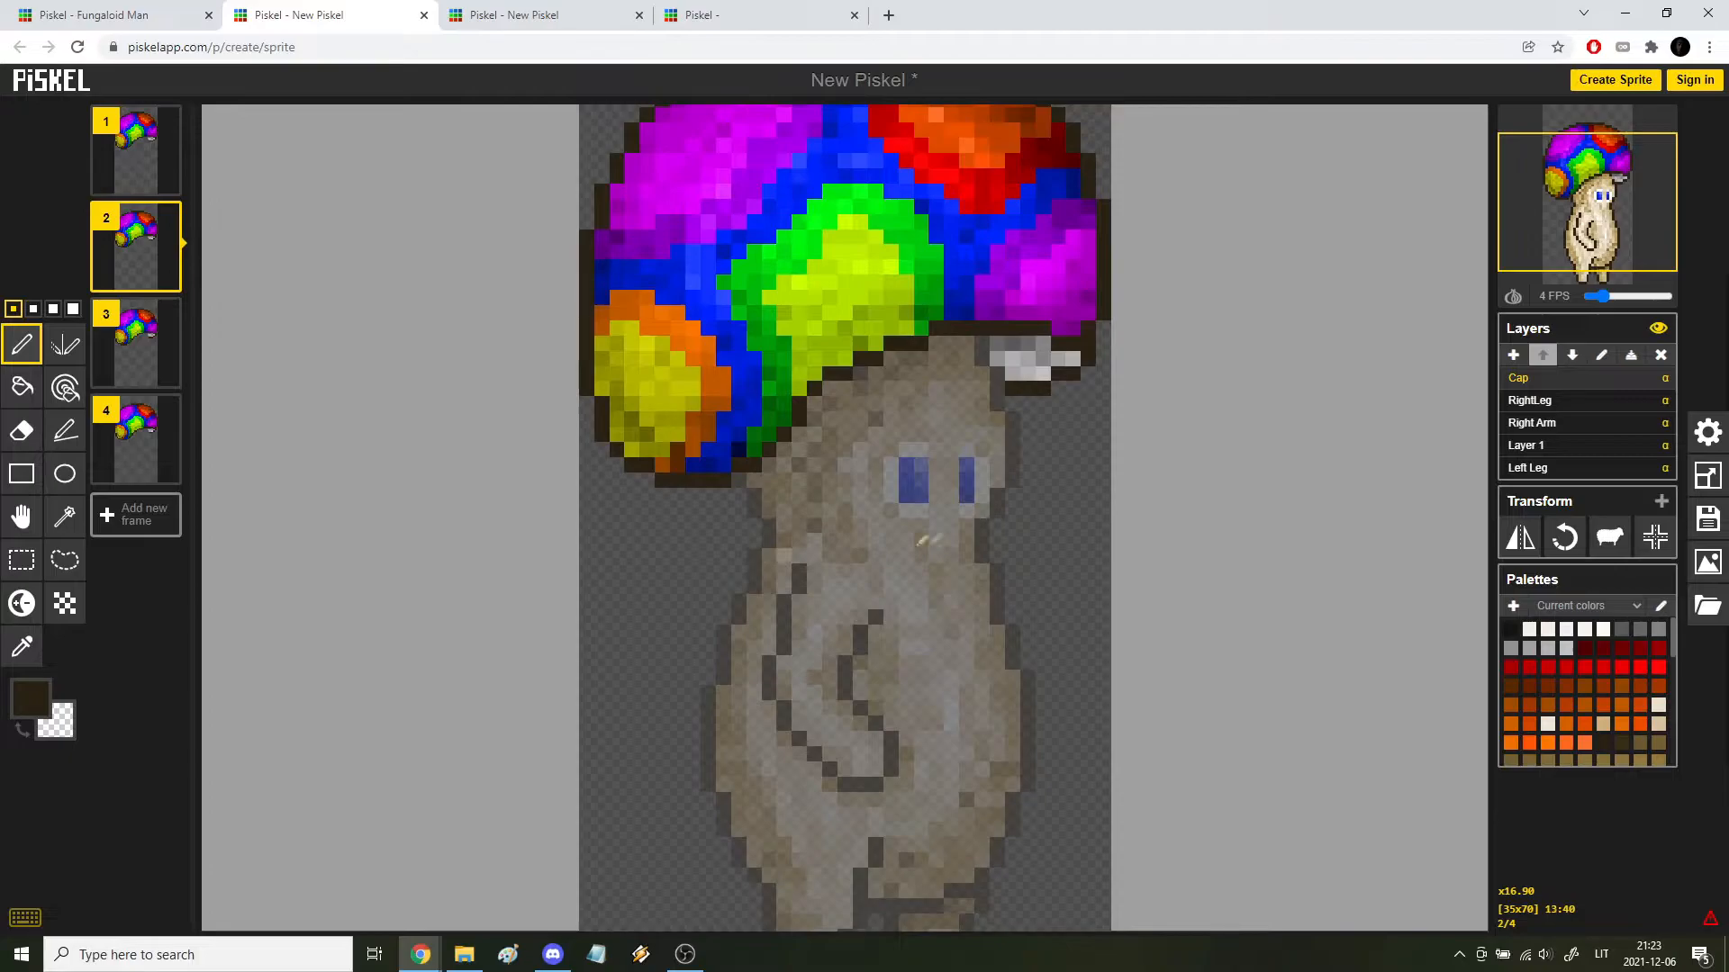
{"action": "left_click", "coordinate": [1536, 402]}
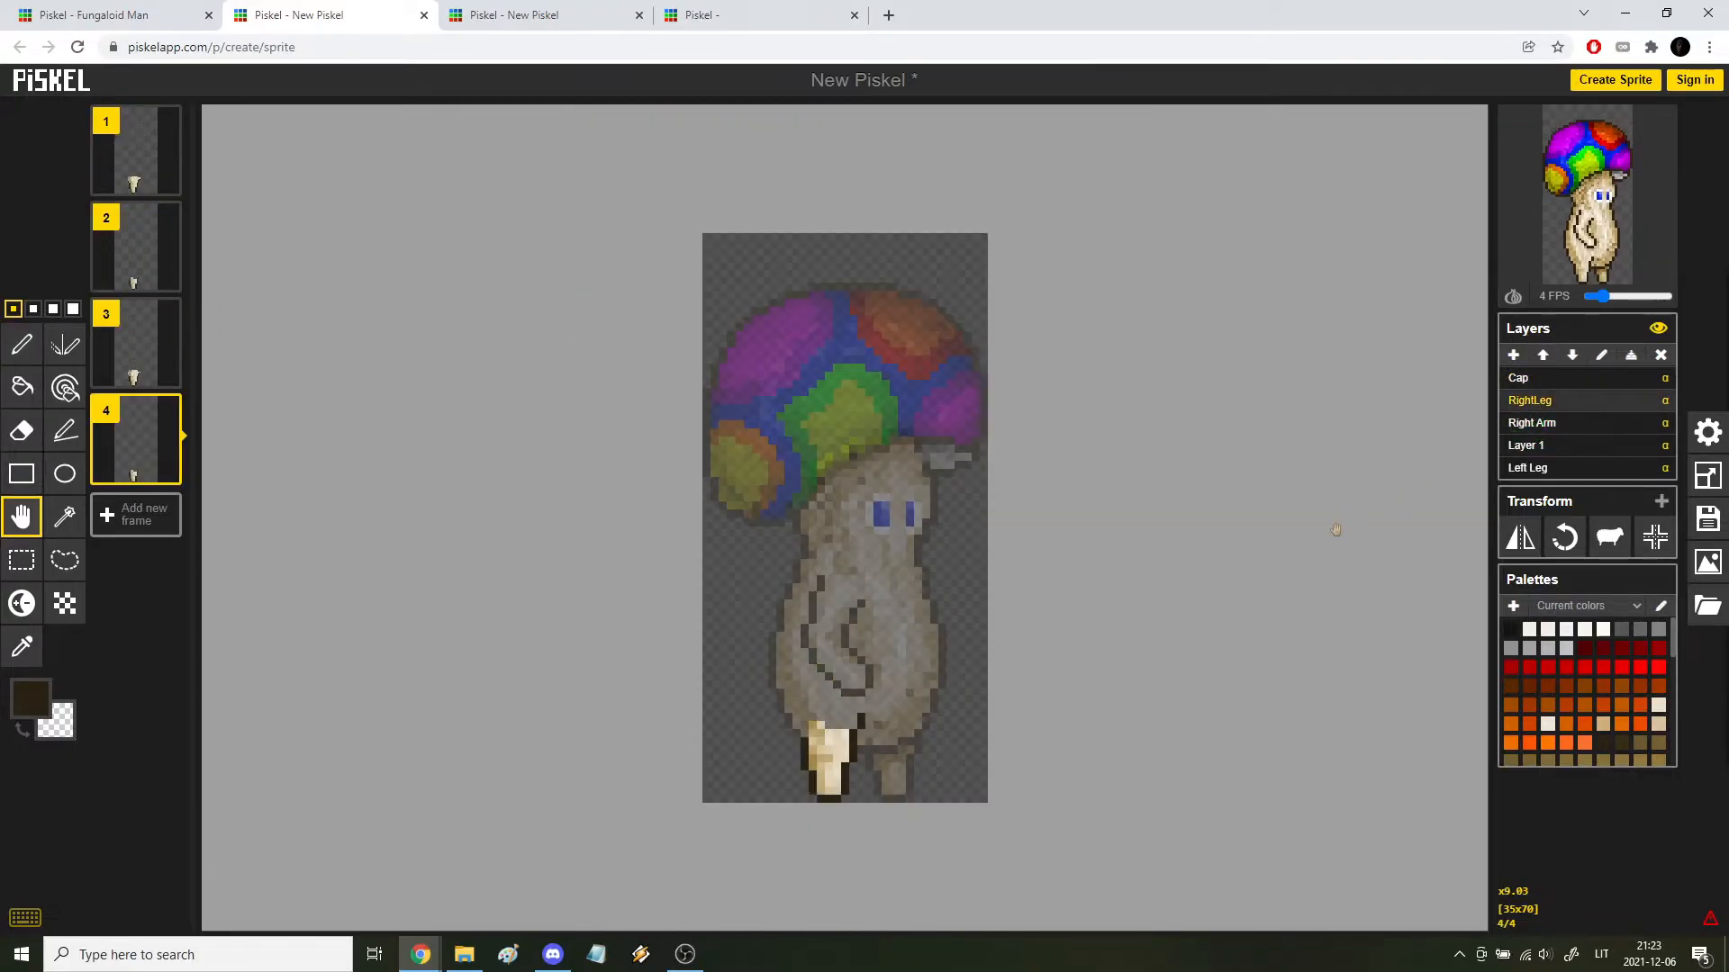
{"action": "key", "text": "Up"}
{"action": "key", "text": "Up"}
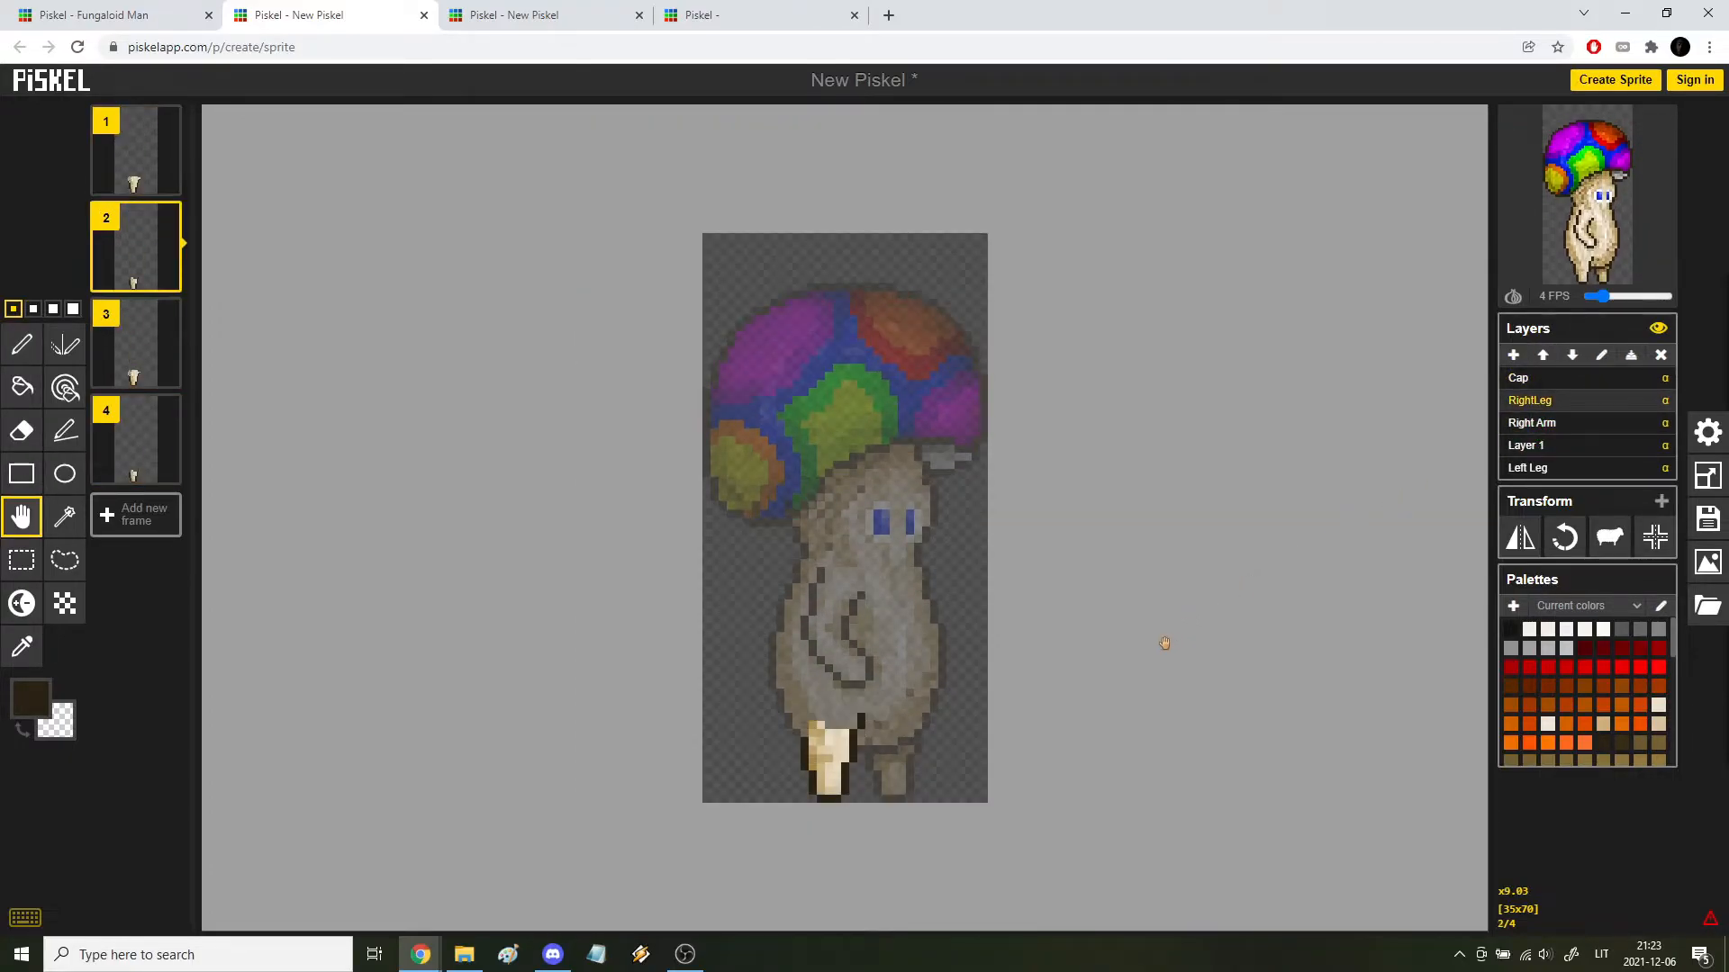
{"action": "key", "text": "Down"}
{"action": "key", "text": "Up"}
{"action": "key", "text": "Up"}
{"action": "key", "text": "Down"}
{"action": "key", "text": "Down"}
{"action": "key", "text": "Down"}
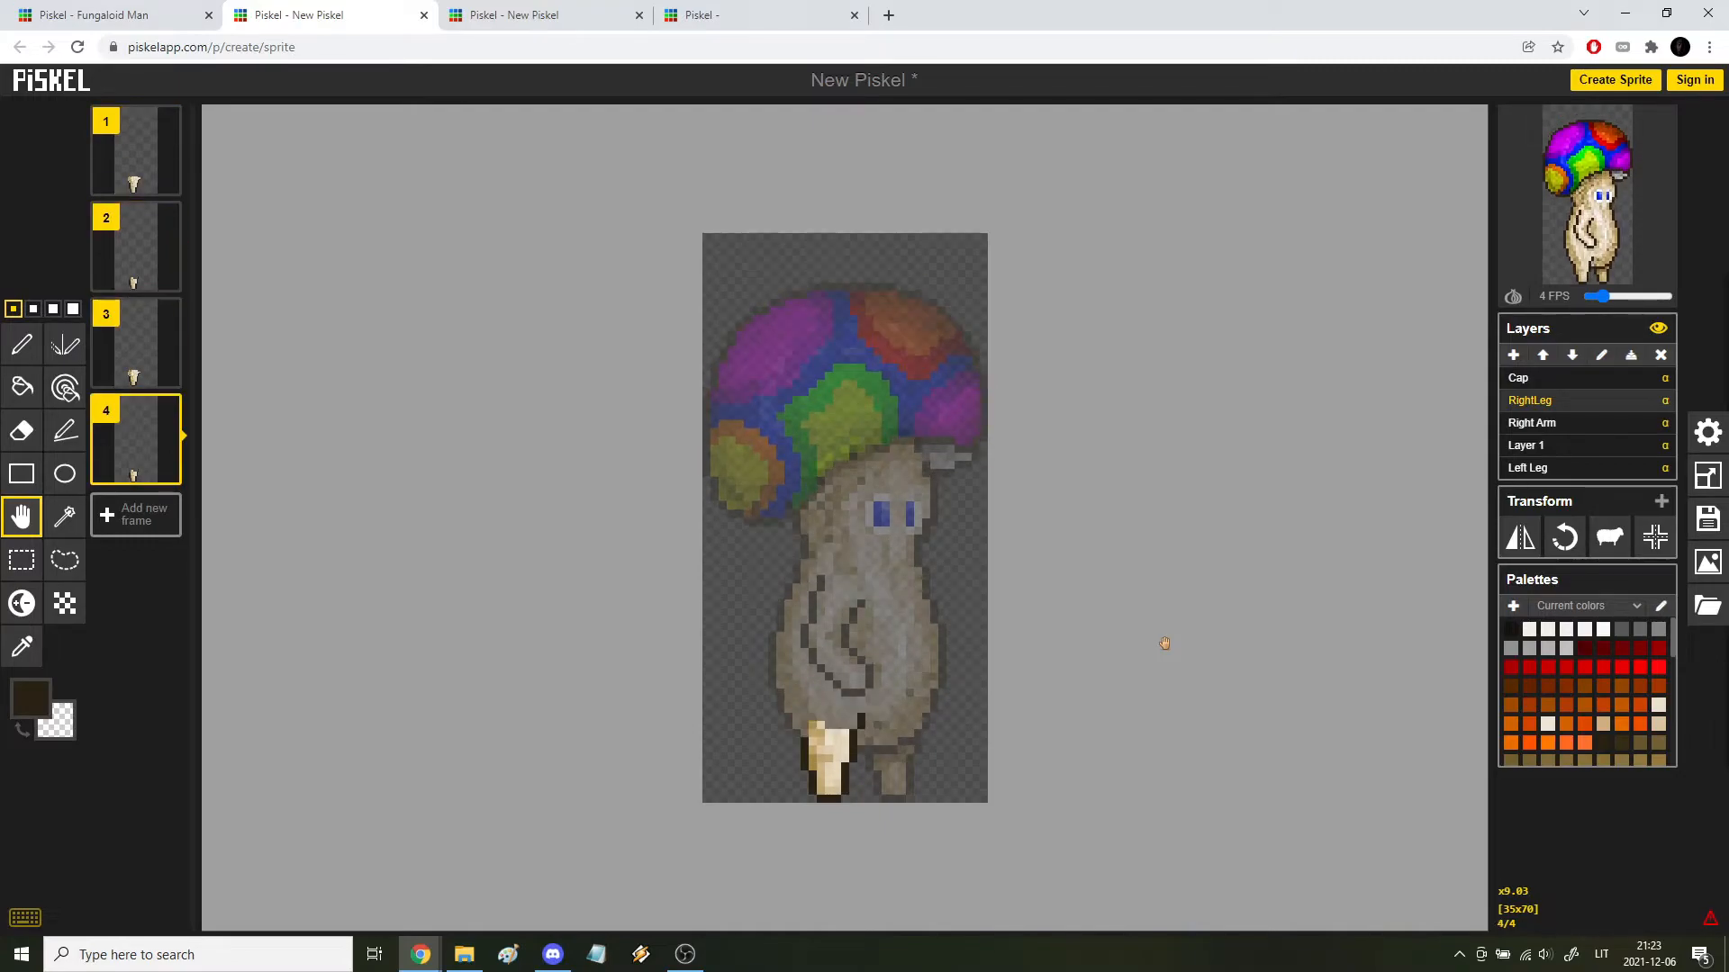
{"action": "scroll", "coordinate": [996, 662], "scroll_direction": "up", "scroll_amount": 5}
{"action": "key", "text": "Up"}
{"action": "key", "text": "Down"}
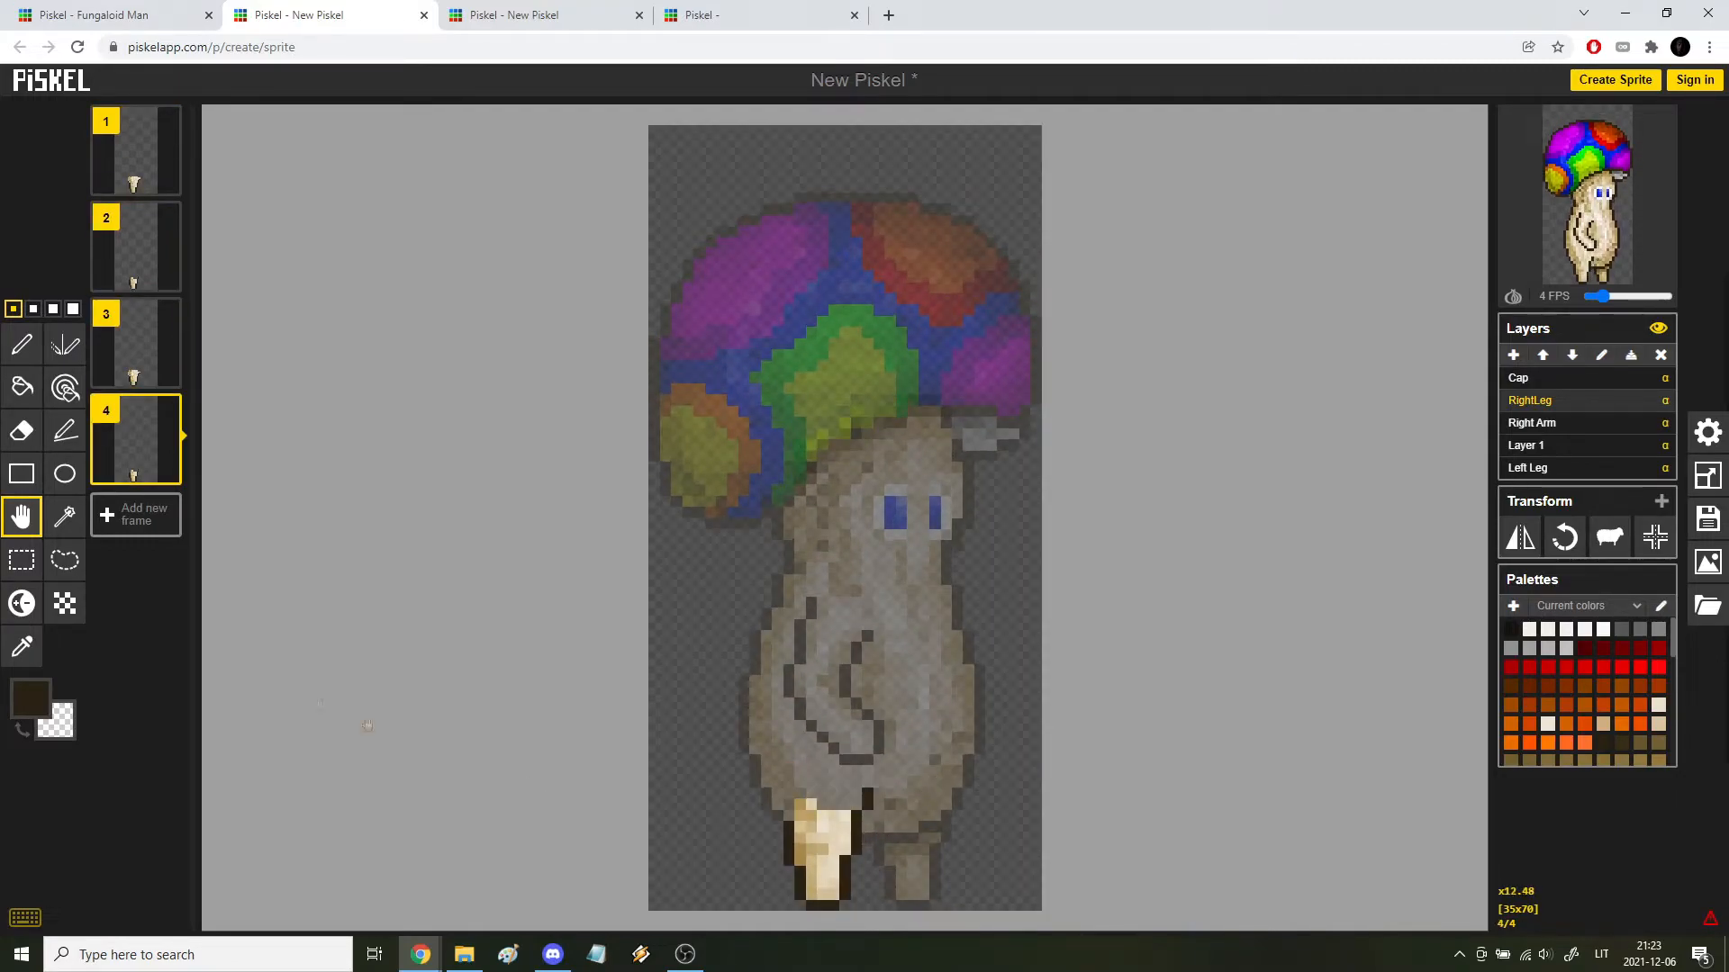
Step: Copy the right leg on the RightLeg layer from frame 3 and paste it into frame 4
{"action": "key", "text": "Up"}
{"action": "key", "text": "s"}
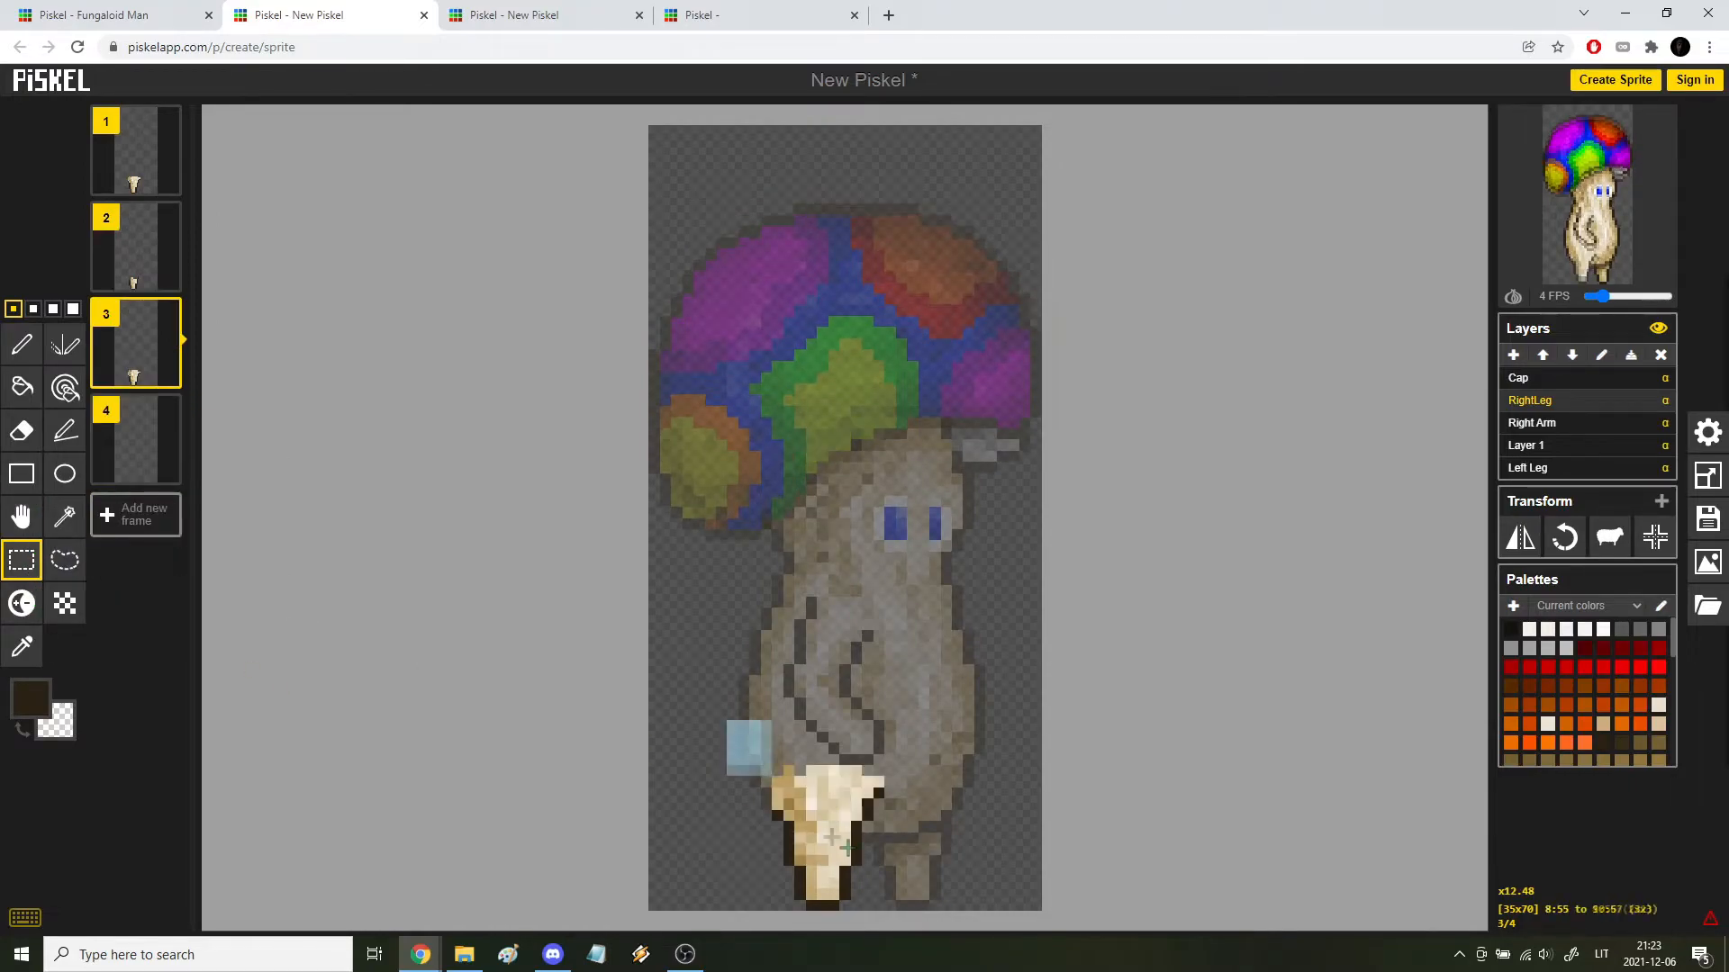
{"action": "left_click_drag", "start_coordinate": [727, 721], "coordinate": [914, 903]}
{"action": "key", "text": "Down"}
{"action": "key", "text": "ctrl+v"}
{"action": "left_click", "coordinate": [984, 829]}
Step: Replace the left leg in frame 4 on the Left Leg layer with a copy of the one in frame 3
{"action": "key", "text": "Up"}
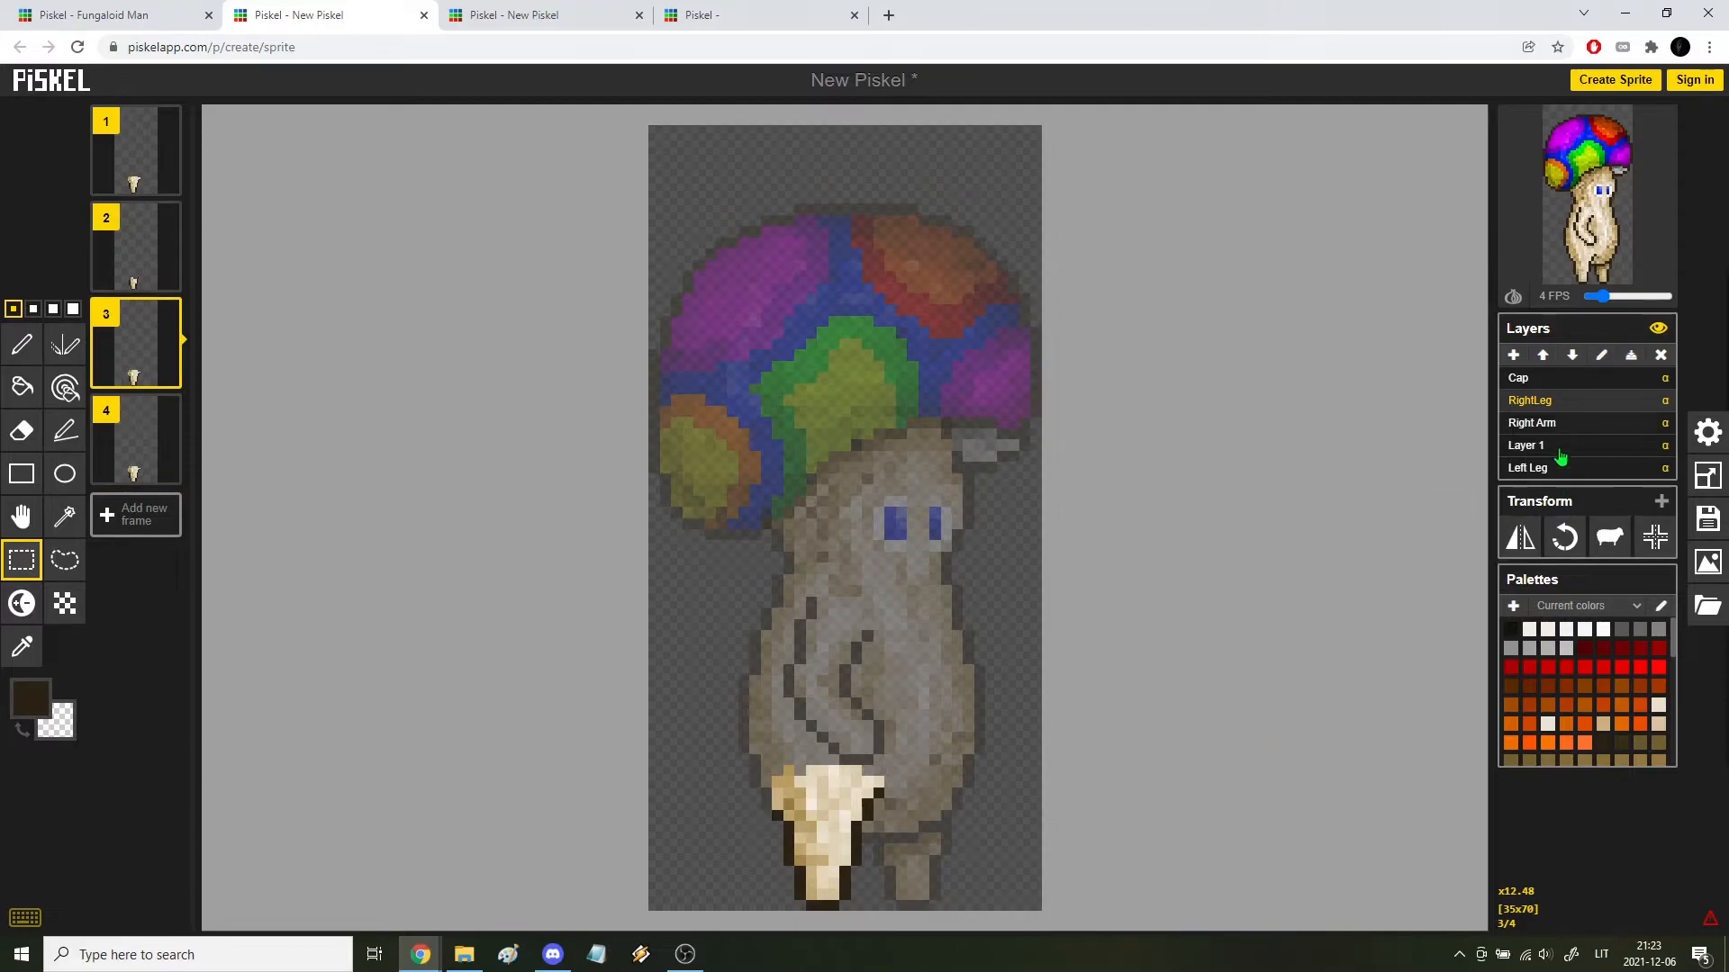
{"action": "left_click", "coordinate": [1543, 470]}
{"action": "left_click_drag", "start_coordinate": [993, 791], "coordinate": [866, 905]}
{"action": "key", "text": "Down"}
{"action": "key", "text": "Delete"}
{"action": "key", "text": "ctrl+v"}
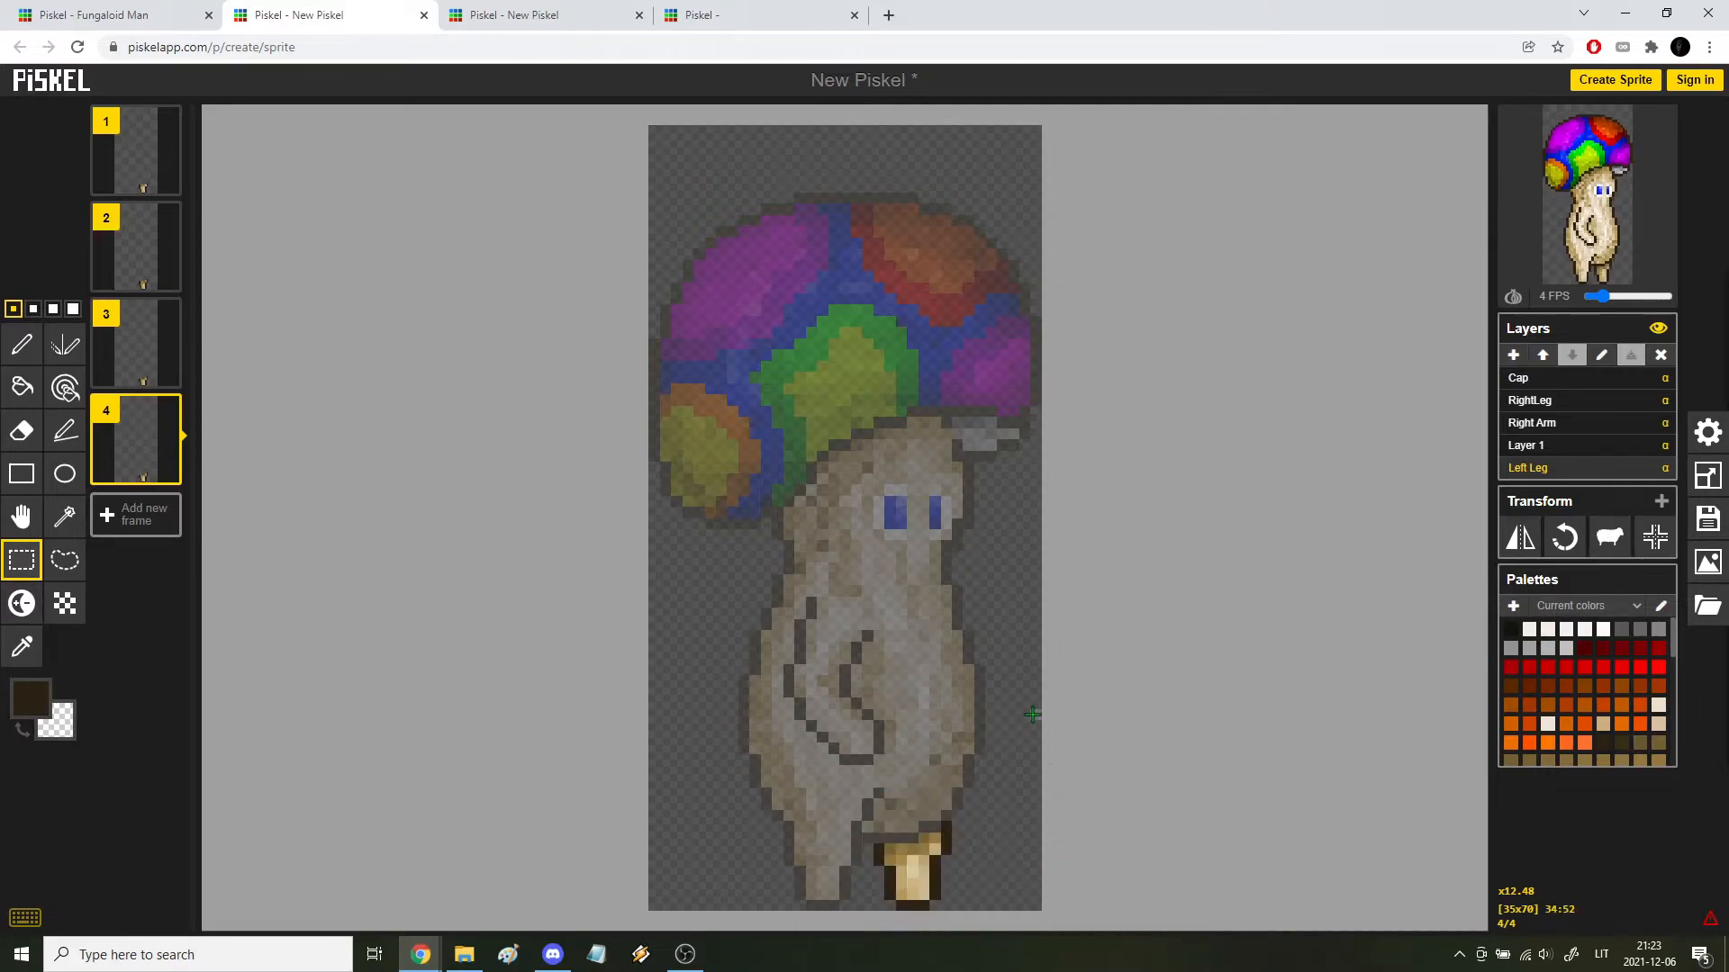
Step: Try the original-size and full-size previews and watch the animation in a separate preview window
{"action": "left_click", "coordinate": [1593, 128]}
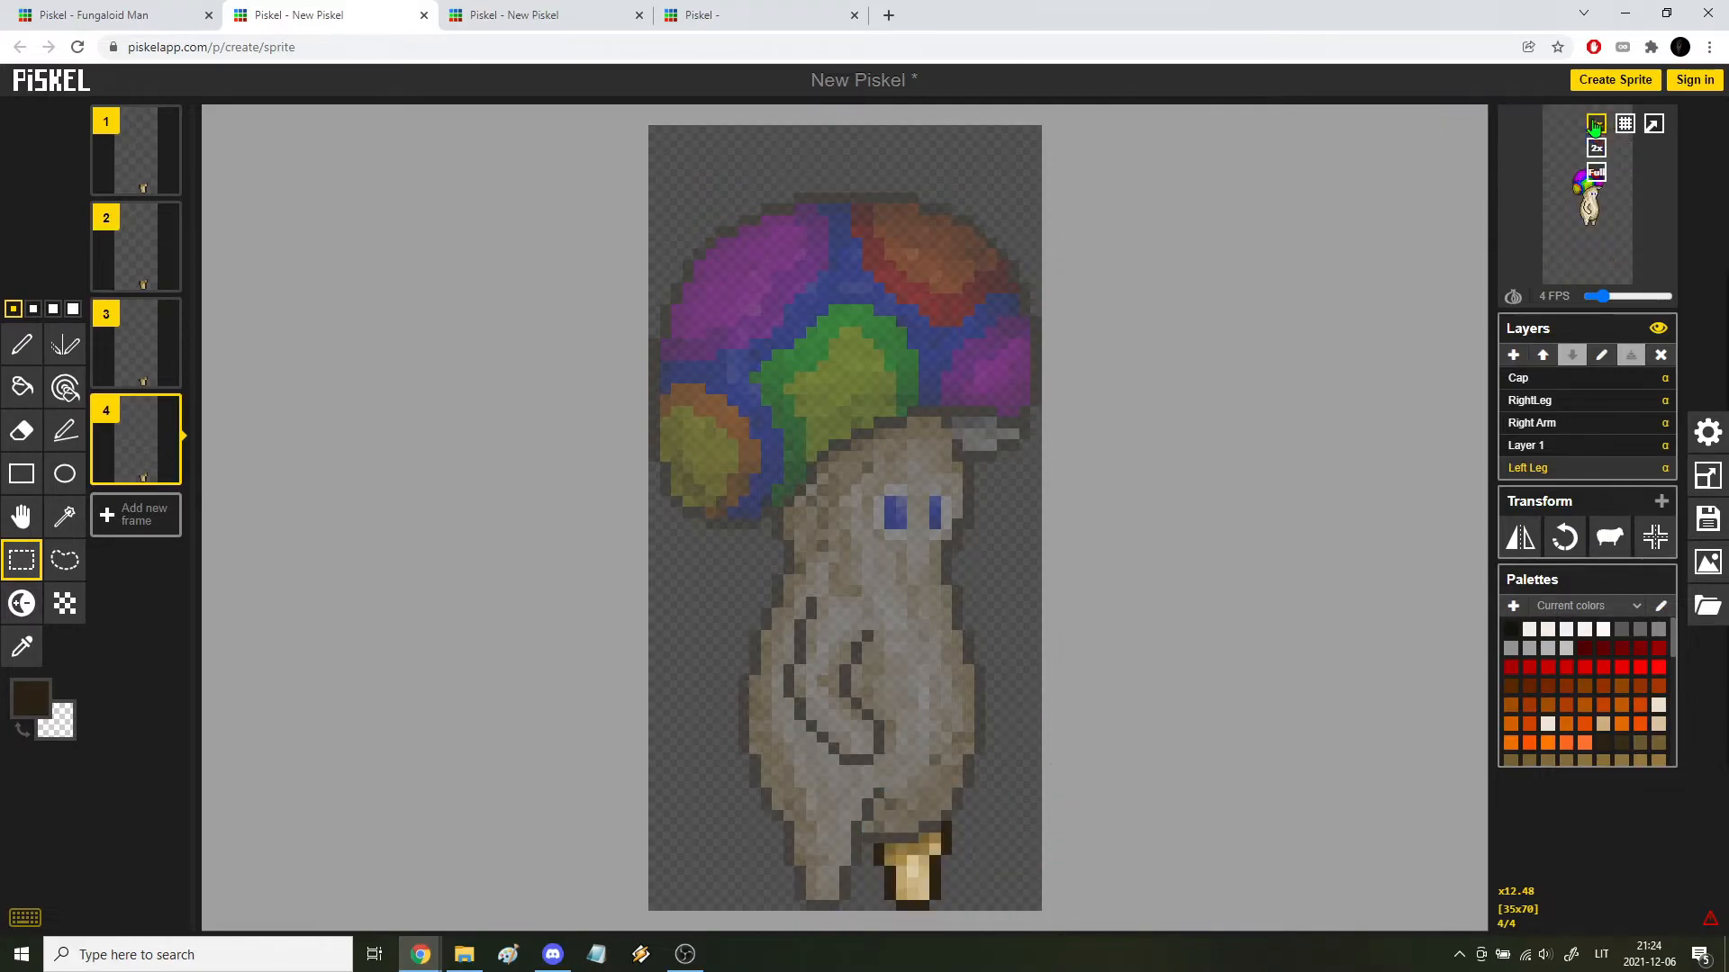
{"action": "left_click", "coordinate": [1596, 174]}
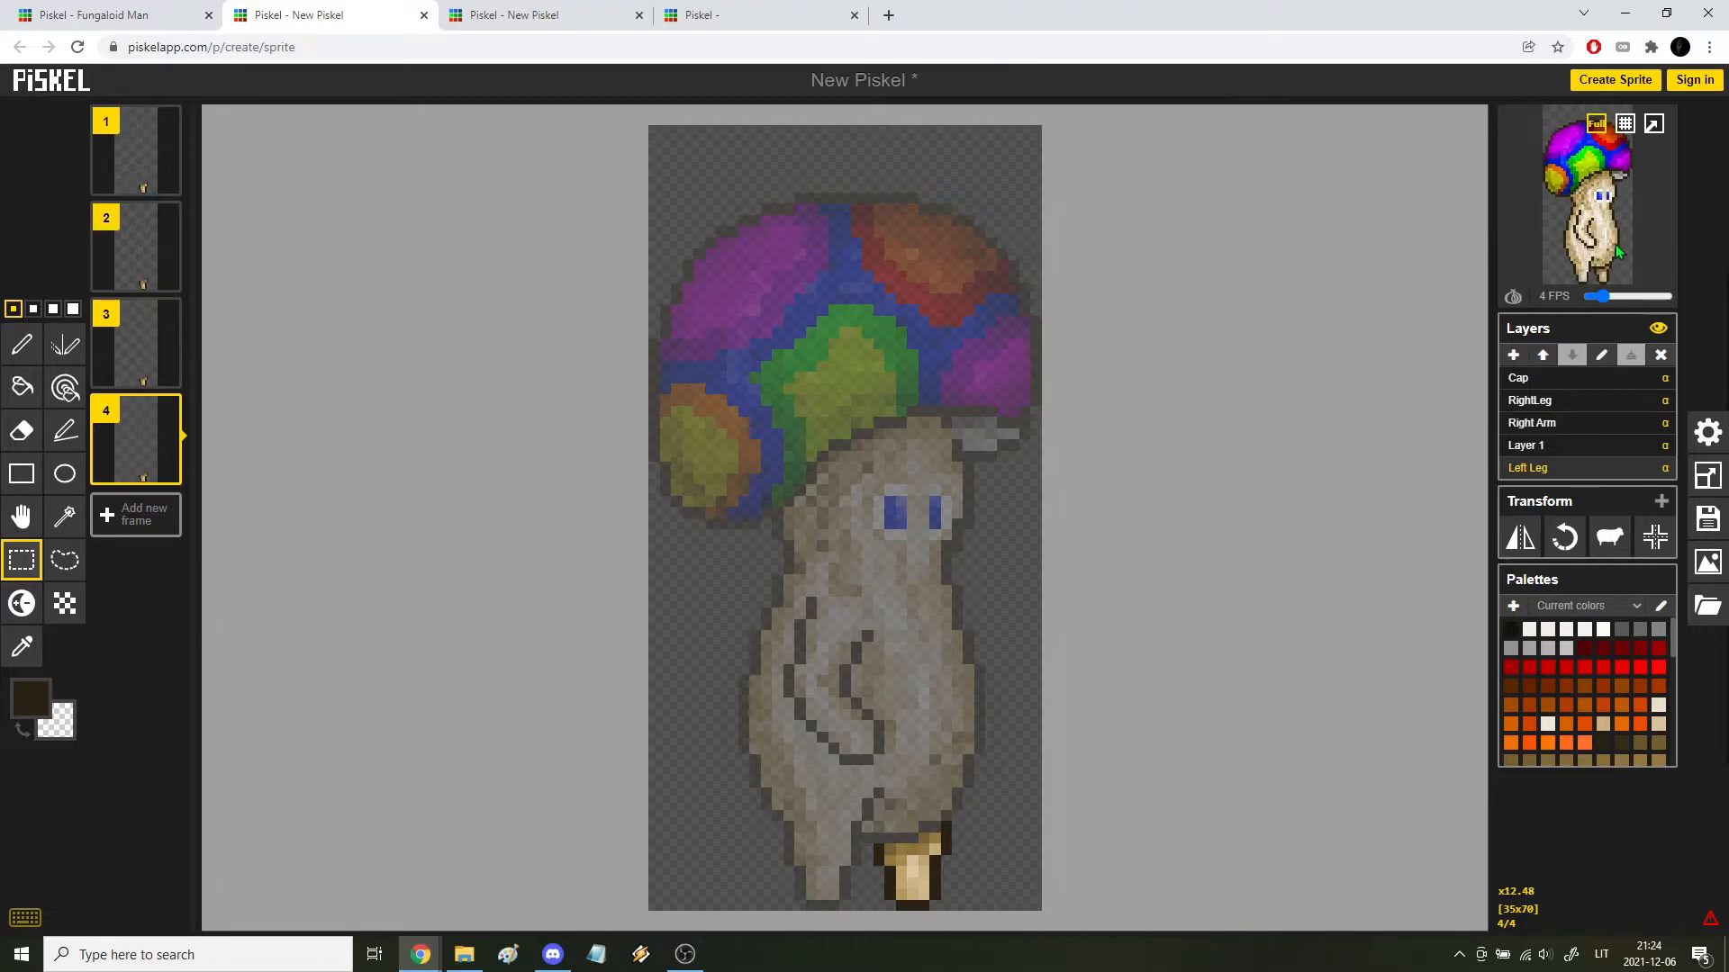
{"action": "left_click", "coordinate": [1648, 130]}
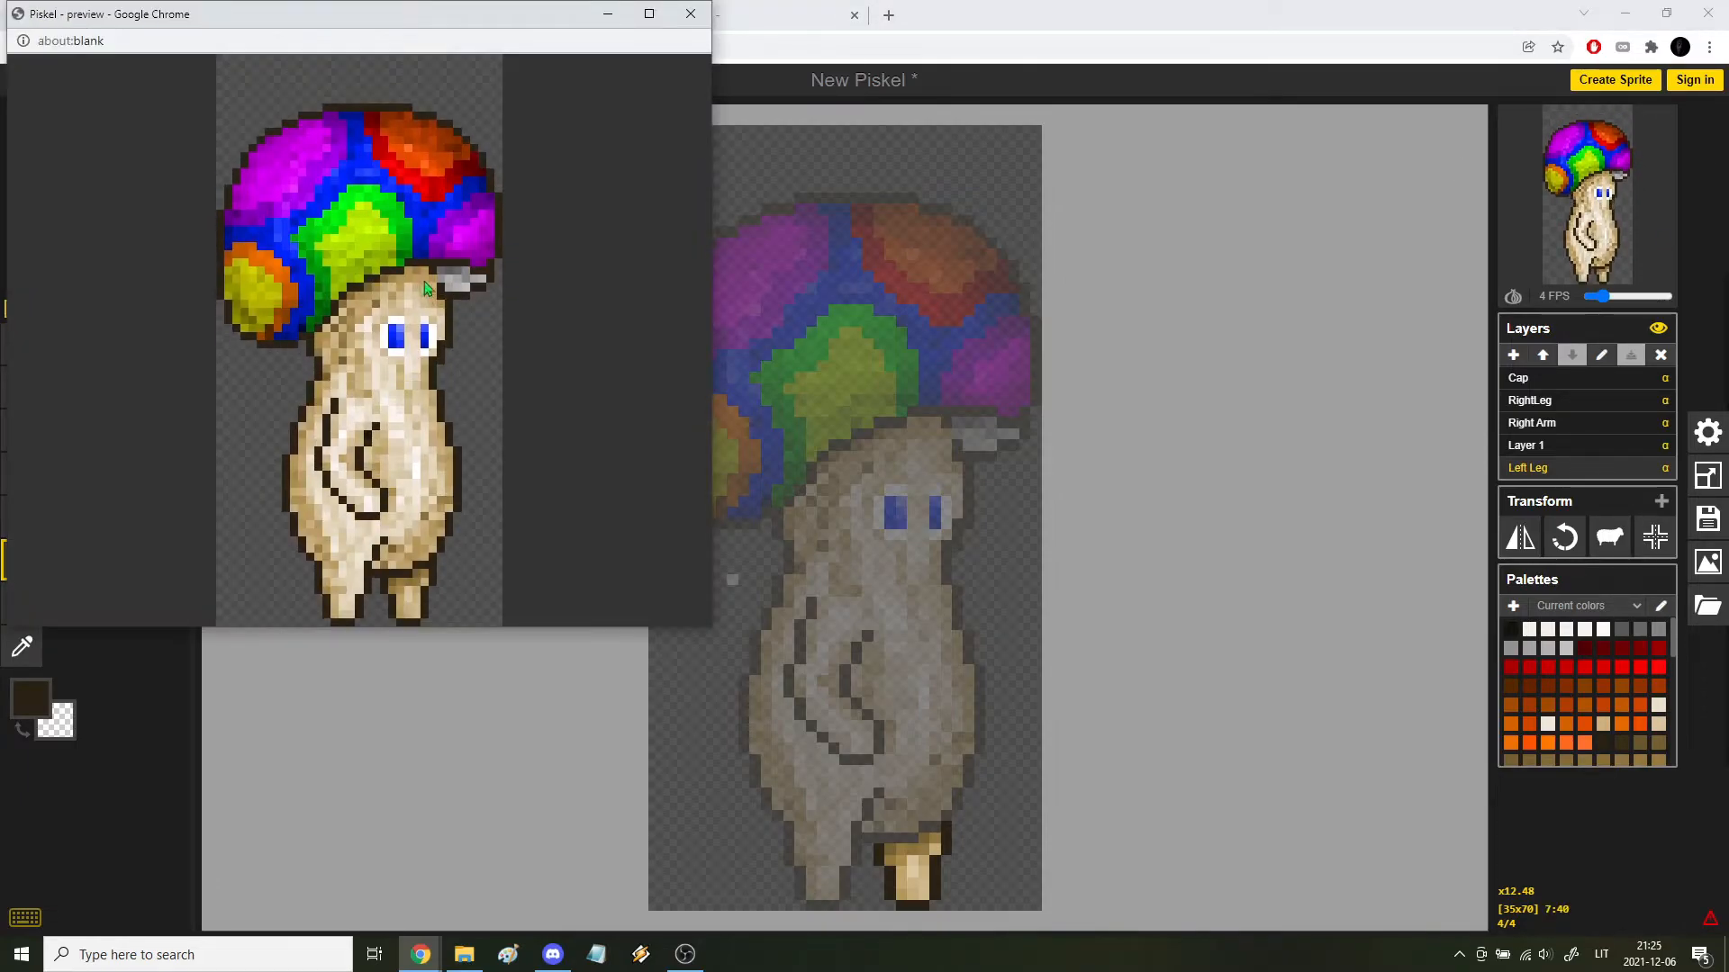
{"action": "left_click", "coordinate": [916, 279]}
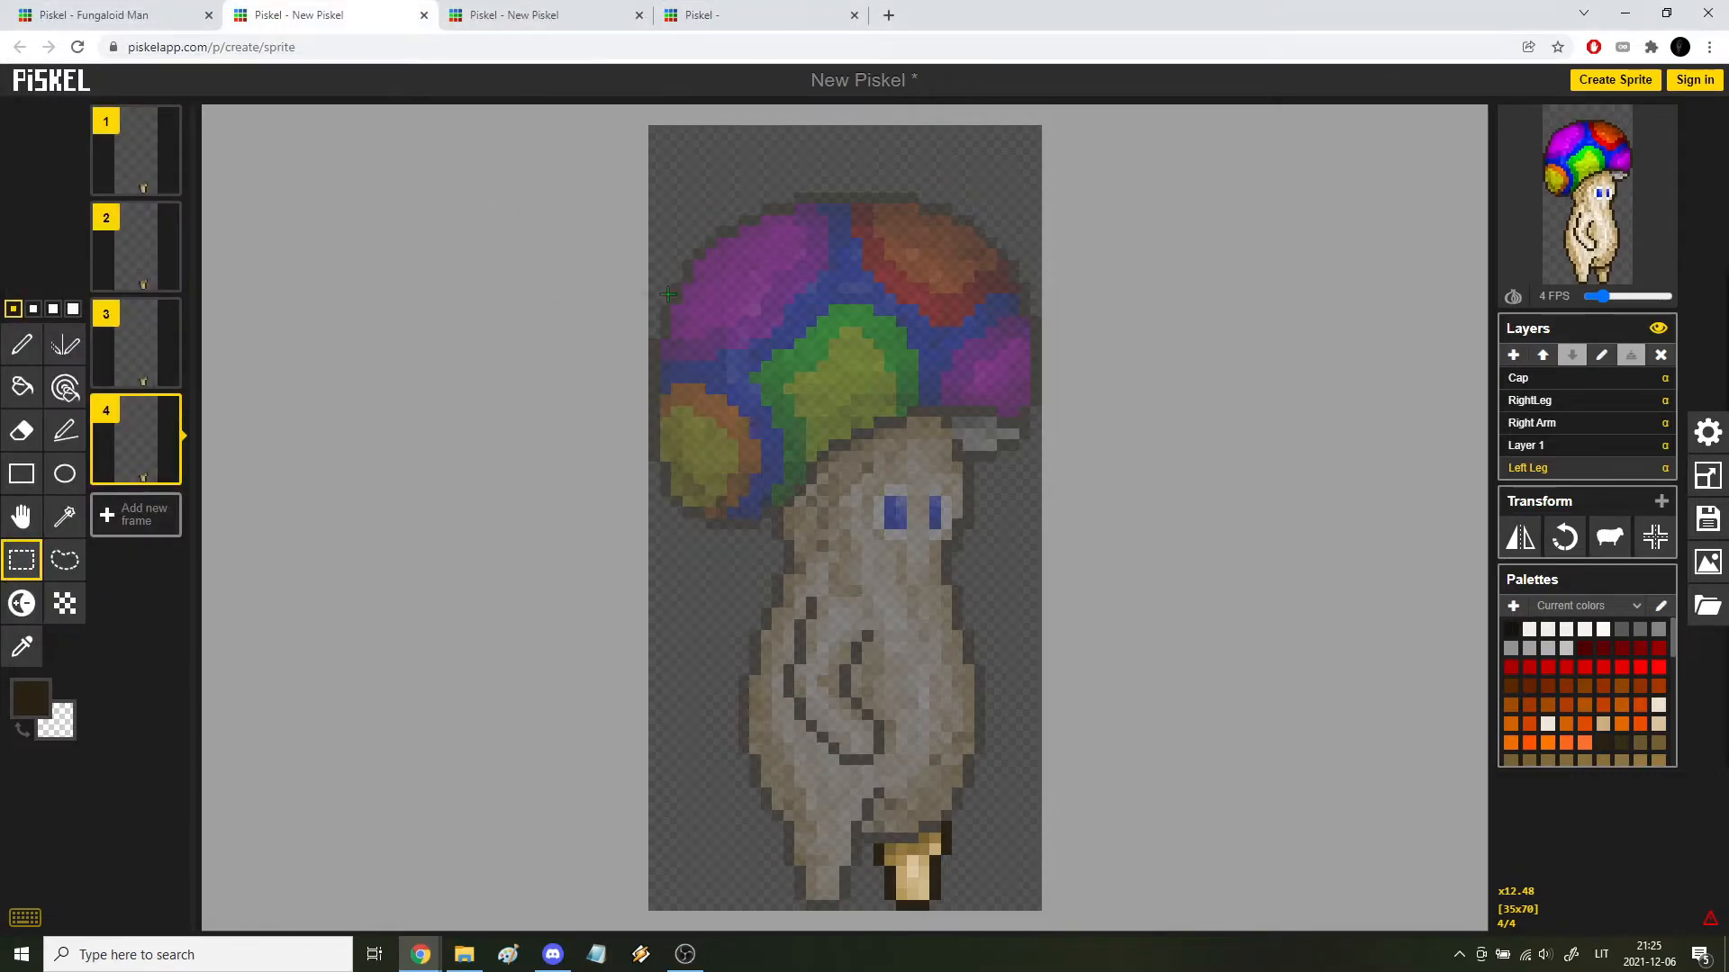
Step: Inspect the head on Layer 1 and the cap edge on the Cap layer in frame 3
{"action": "key", "text": "Up"}
{"action": "left_click", "coordinate": [1551, 404]}
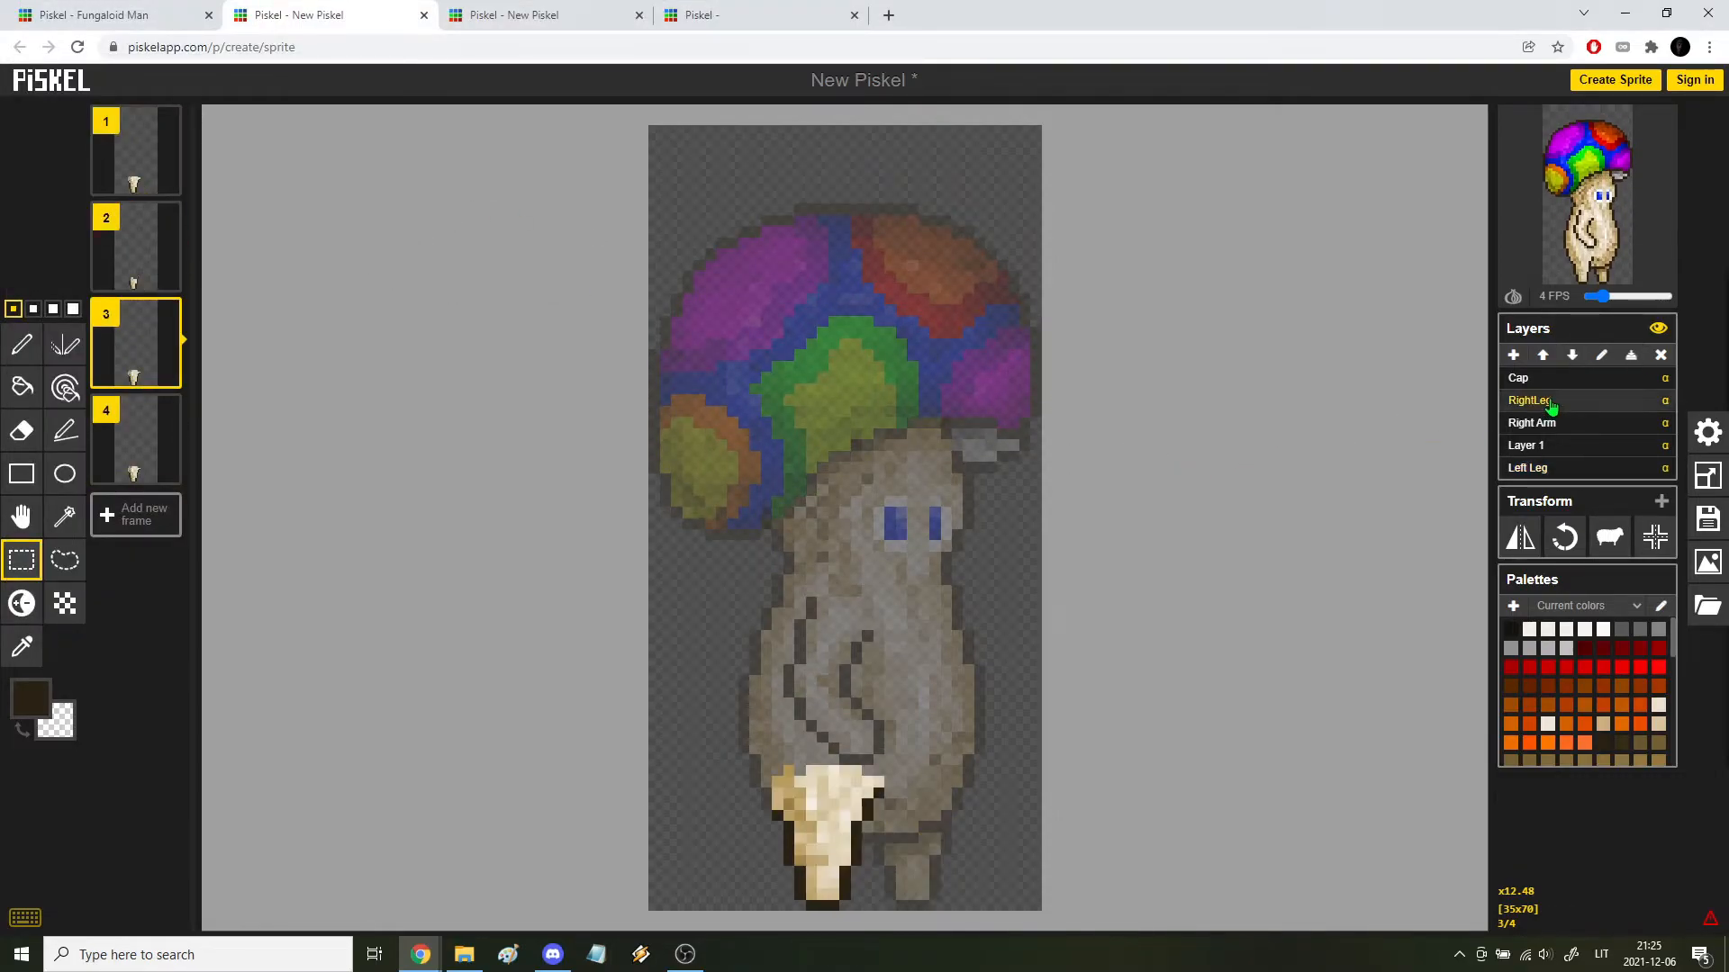
{"action": "left_click", "coordinate": [1553, 445]}
{"action": "scroll", "coordinate": [965, 456], "scroll_direction": "up", "scroll_amount": 3}
{"action": "key", "text": "p"}
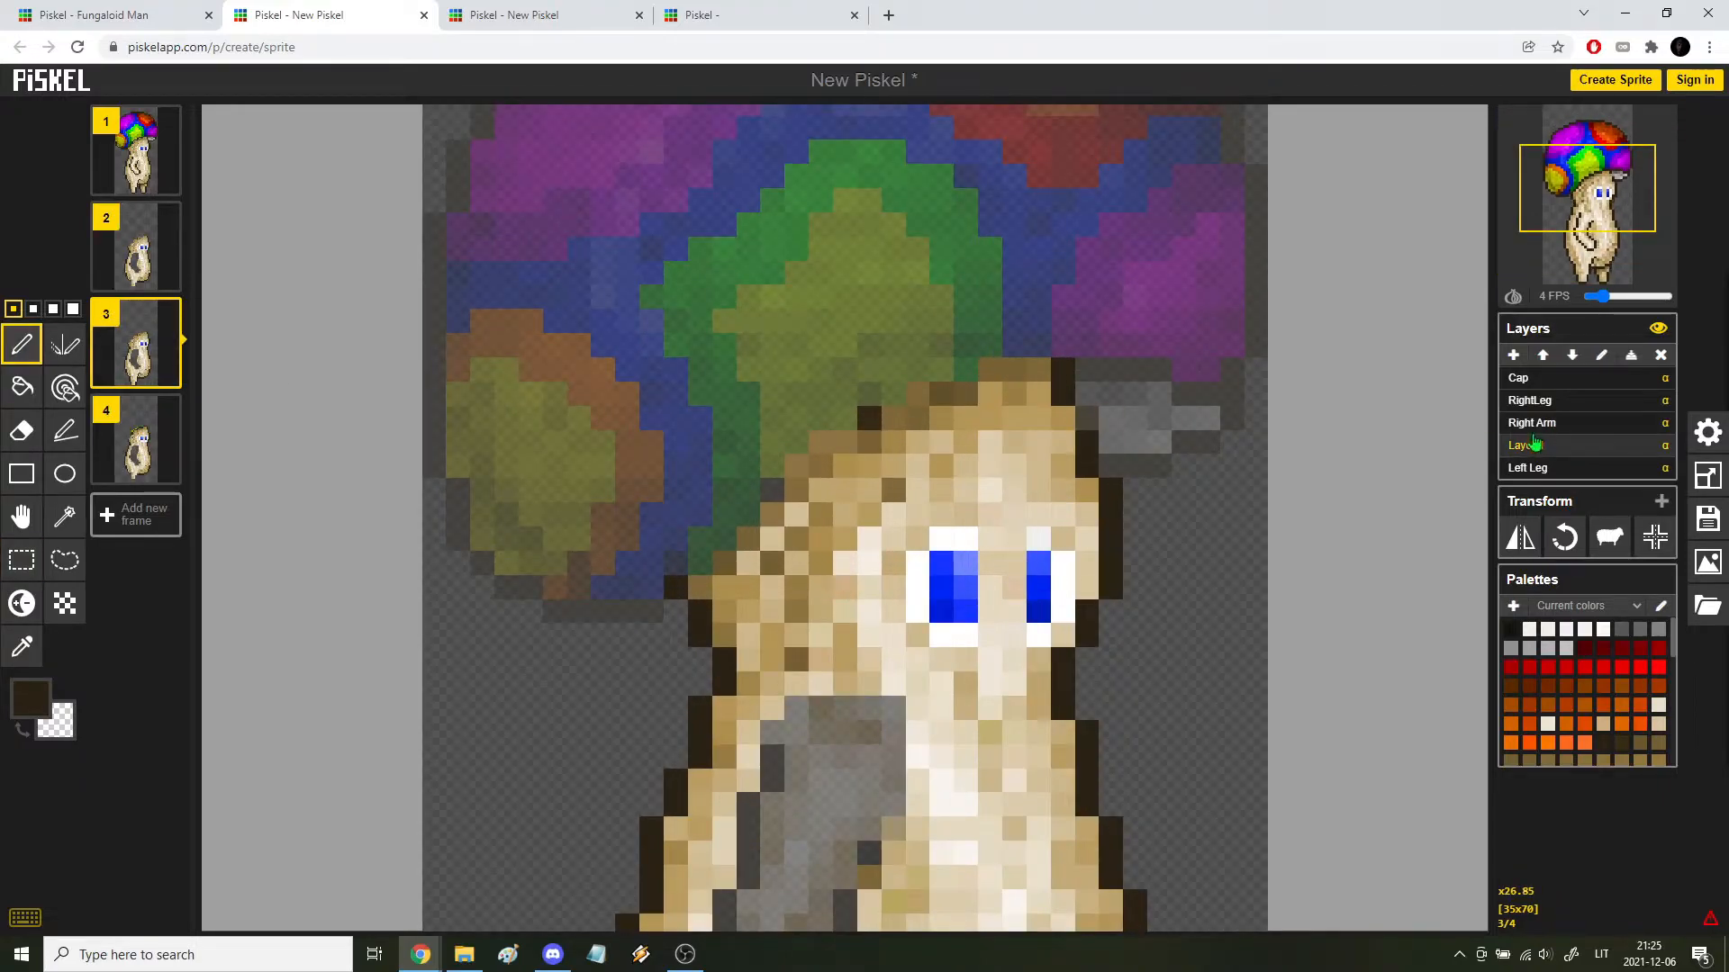
{"action": "left_click", "coordinate": [1537, 378]}
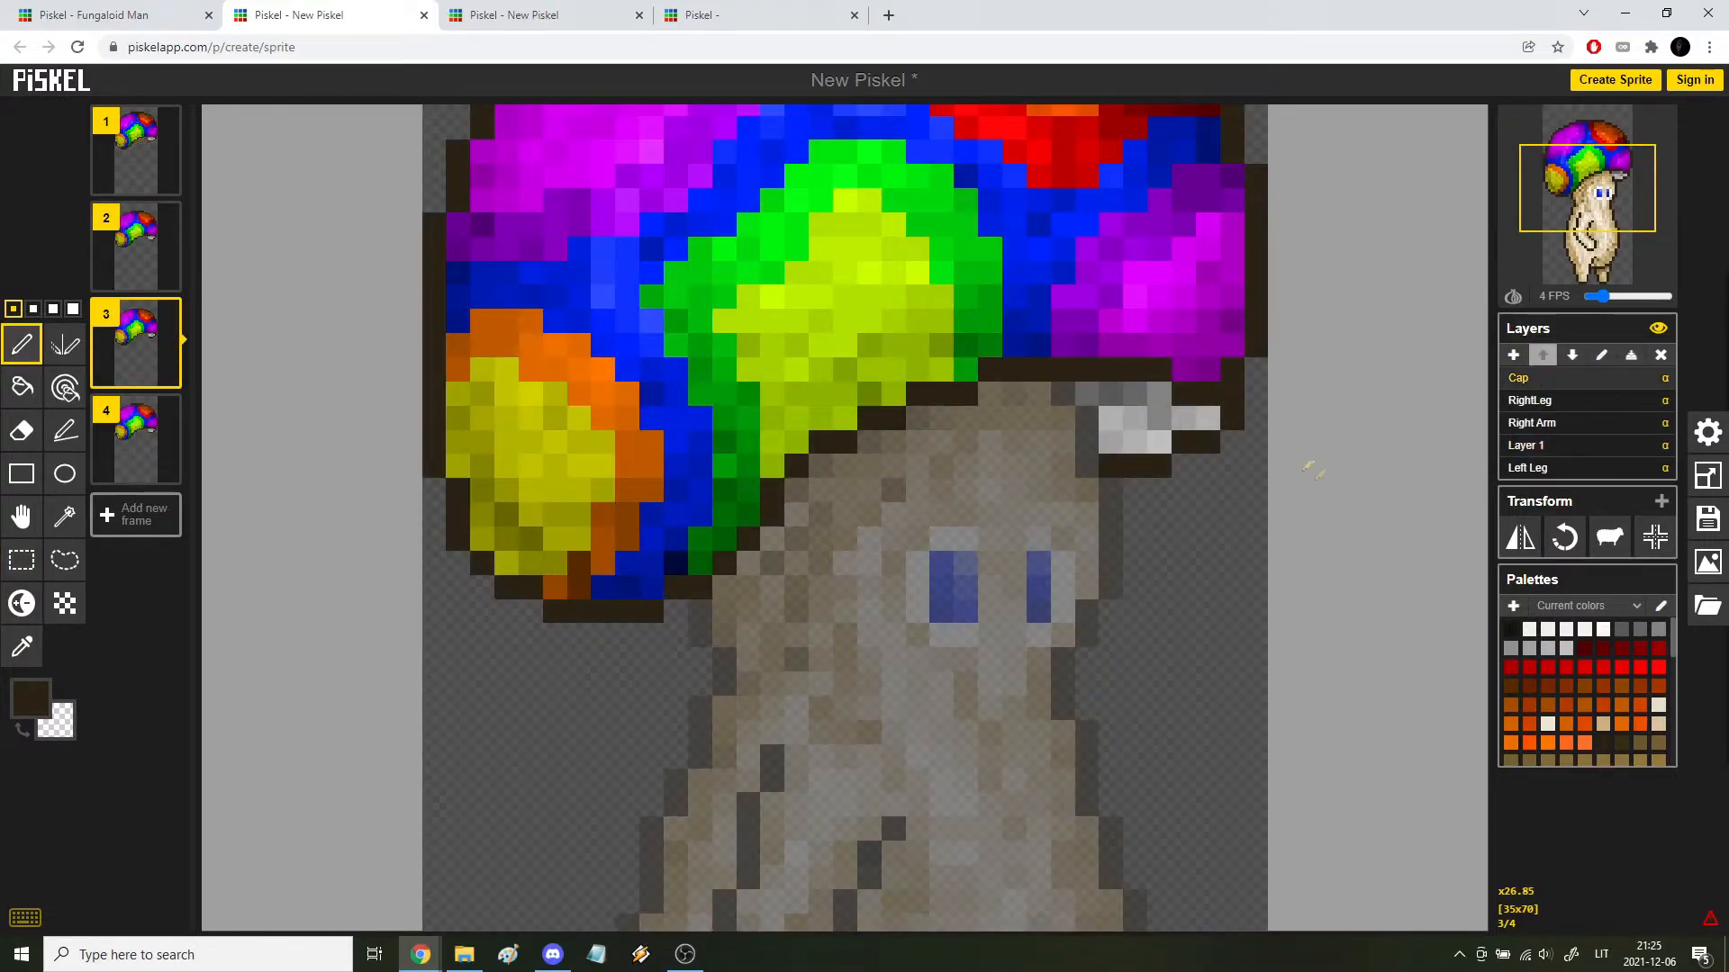
{"action": "scroll", "coordinate": [1097, 477], "scroll_direction": "down", "scroll_amount": 2}
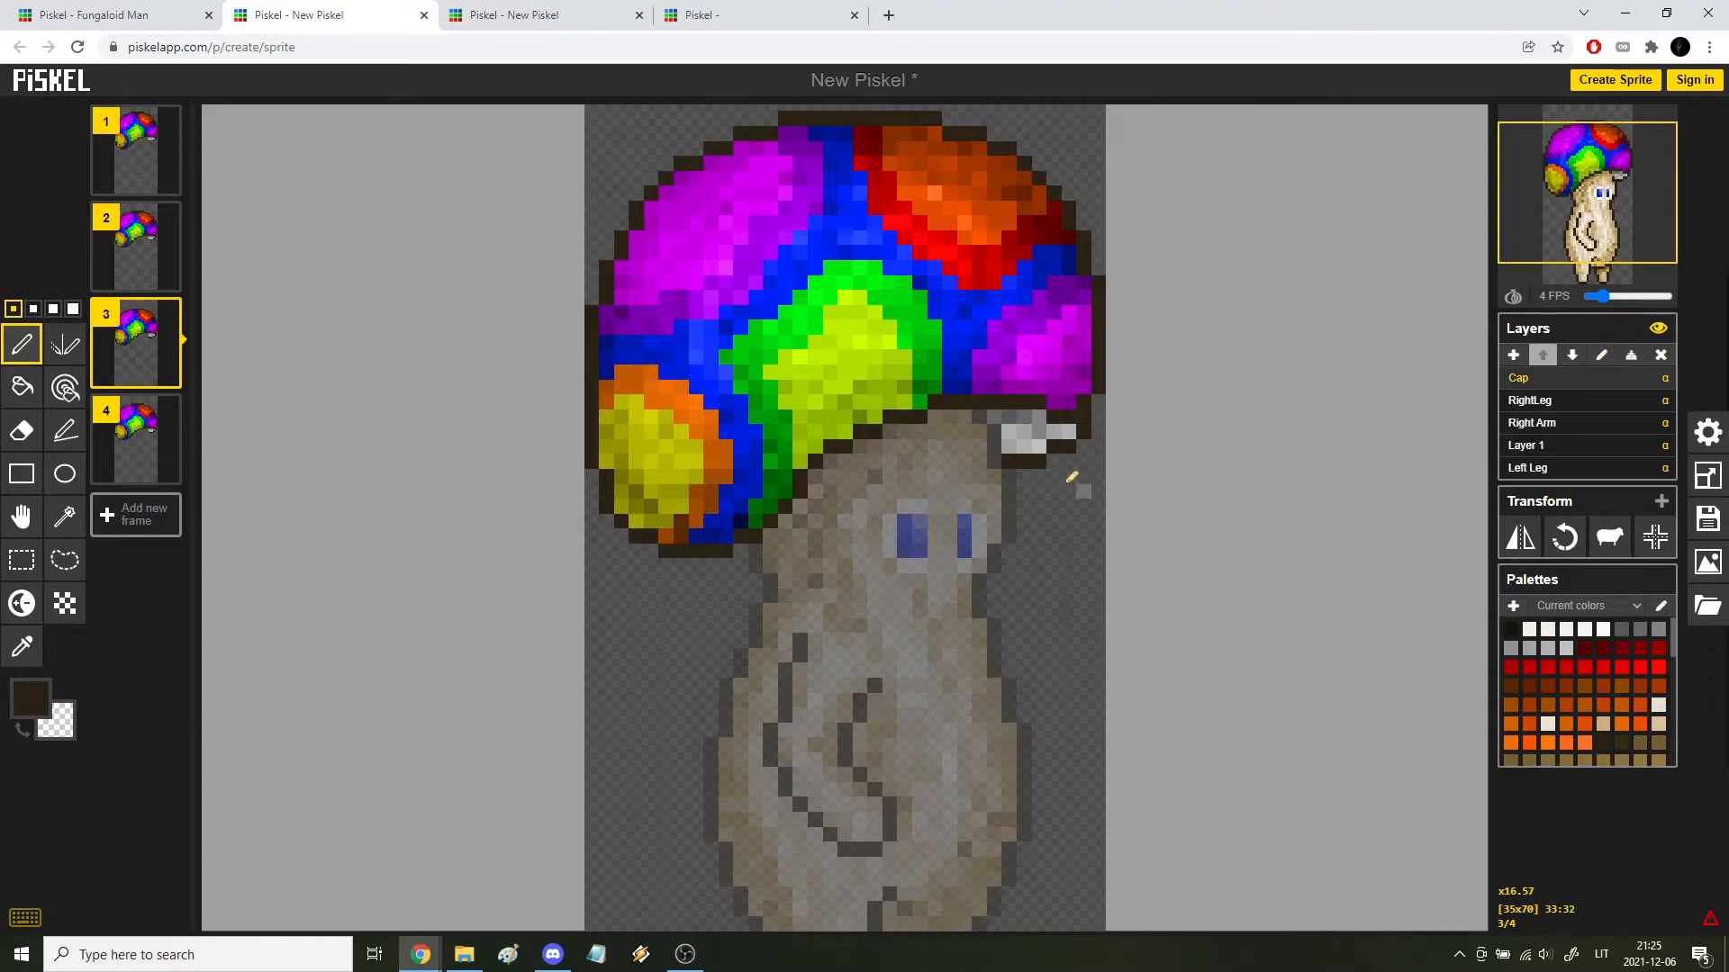
Step: Move the arm on the Right Arm layer of frame 4 up by one pixel and compare it with the other frames
{"action": "key", "text": "Down"}
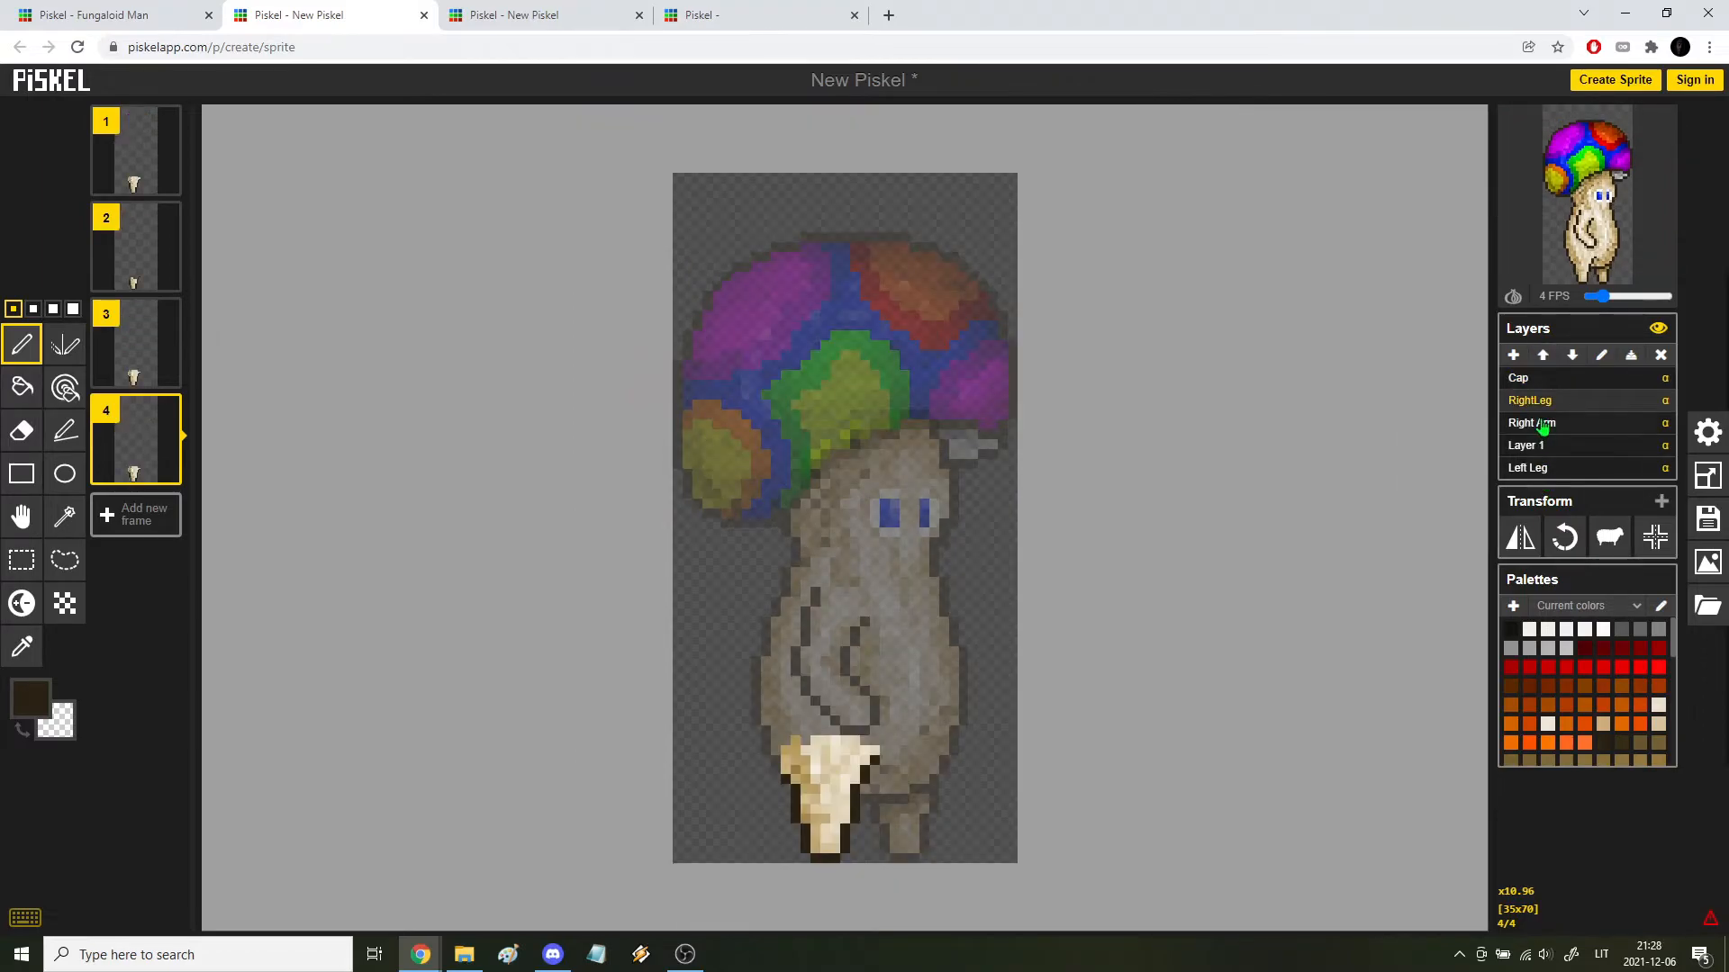
{"action": "left_click", "coordinate": [1543, 427]}
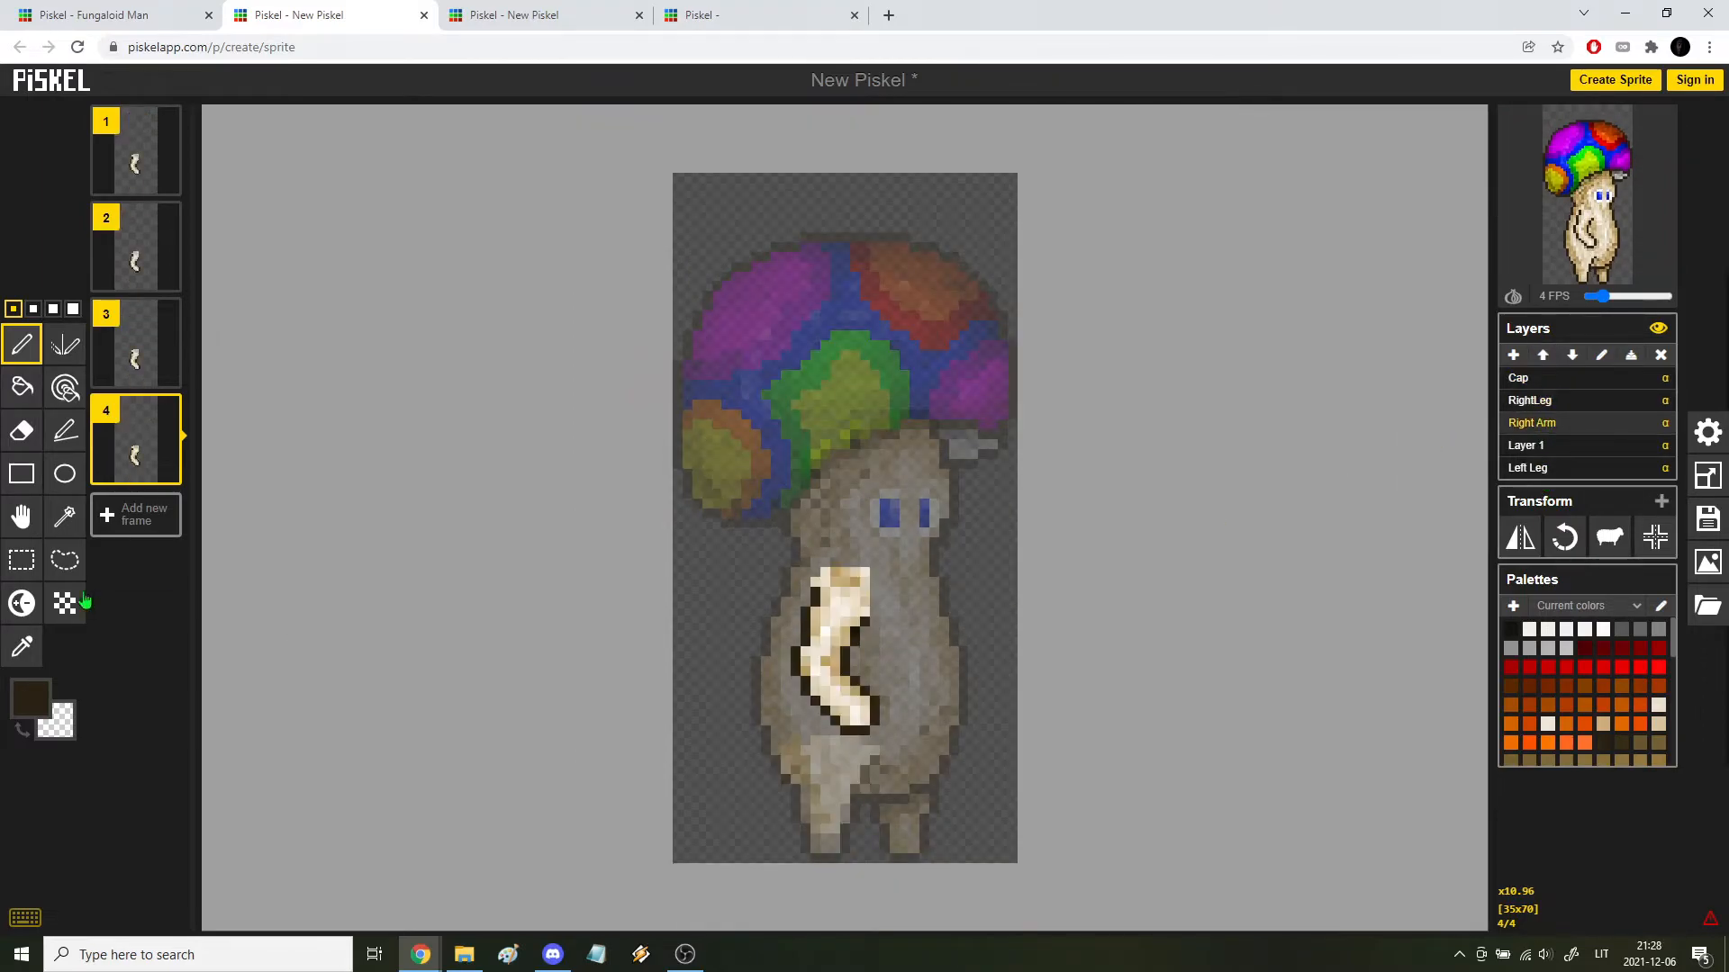
{"action": "left_click", "coordinate": [21, 516]}
{"action": "left_click_drag", "start_coordinate": [841, 631], "coordinate": [838, 624]}
{"action": "key", "text": "Up"}
{"action": "key", "text": "Up"}
{"action": "key", "text": "Up"}
{"action": "key", "text": "Down"}
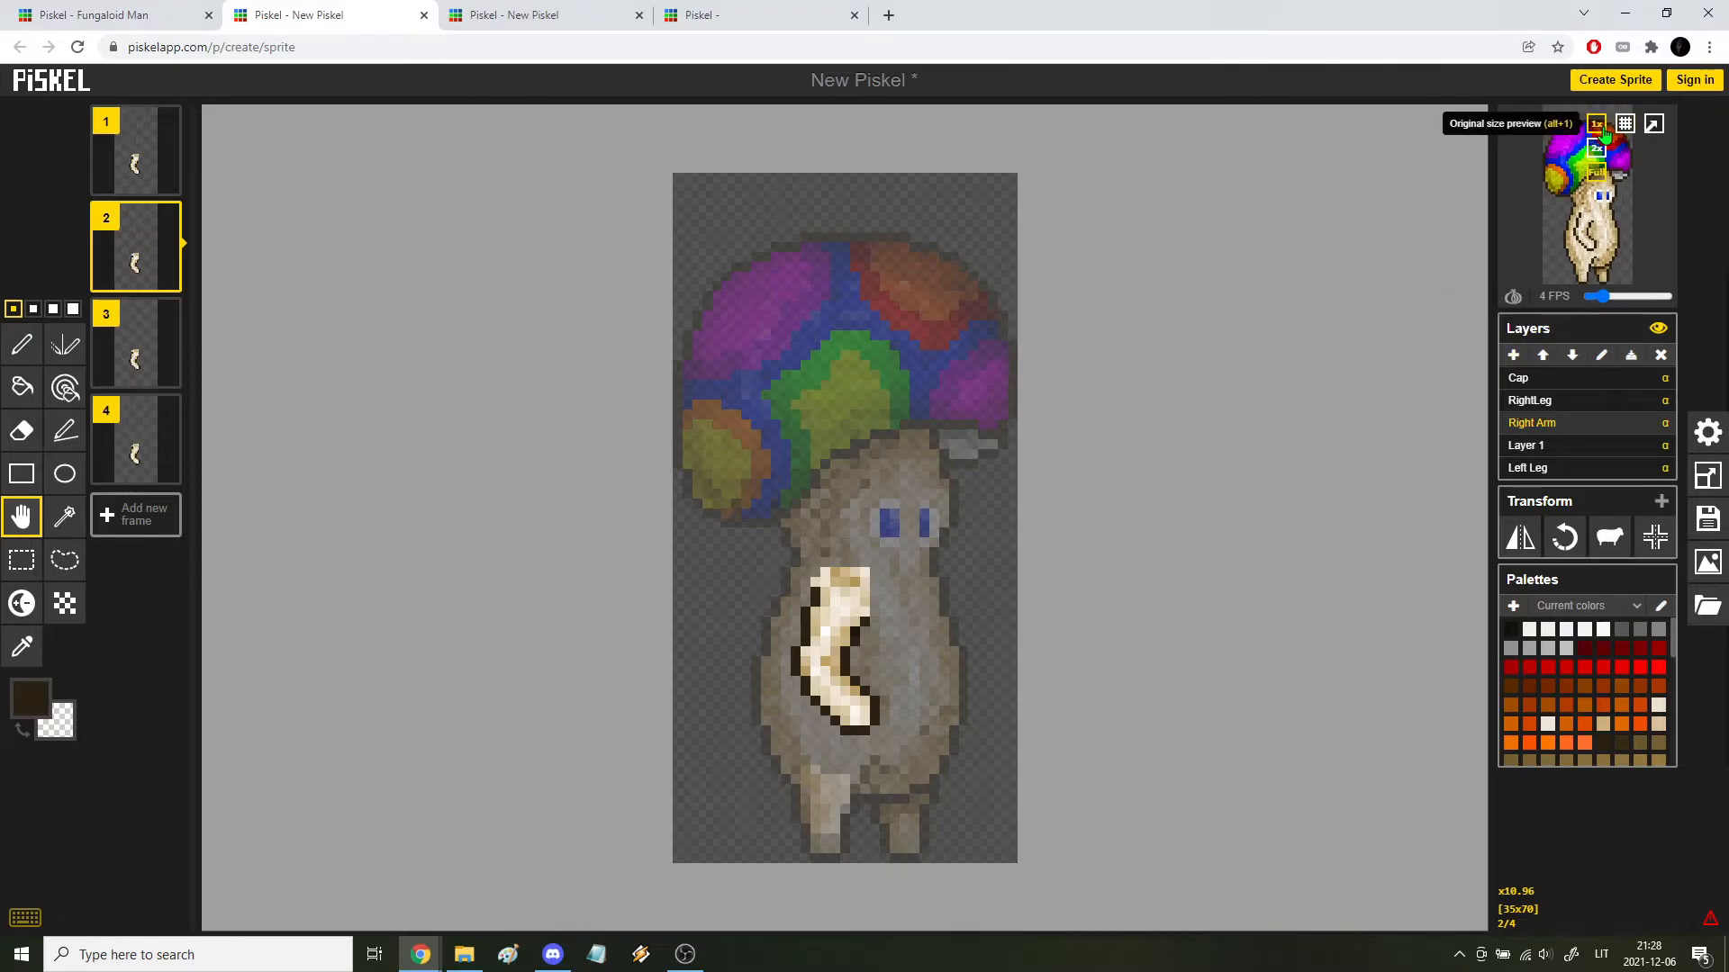
Step: Check the arm movement at original preview size and in a separate preview window
{"action": "left_click", "coordinate": [1604, 131]}
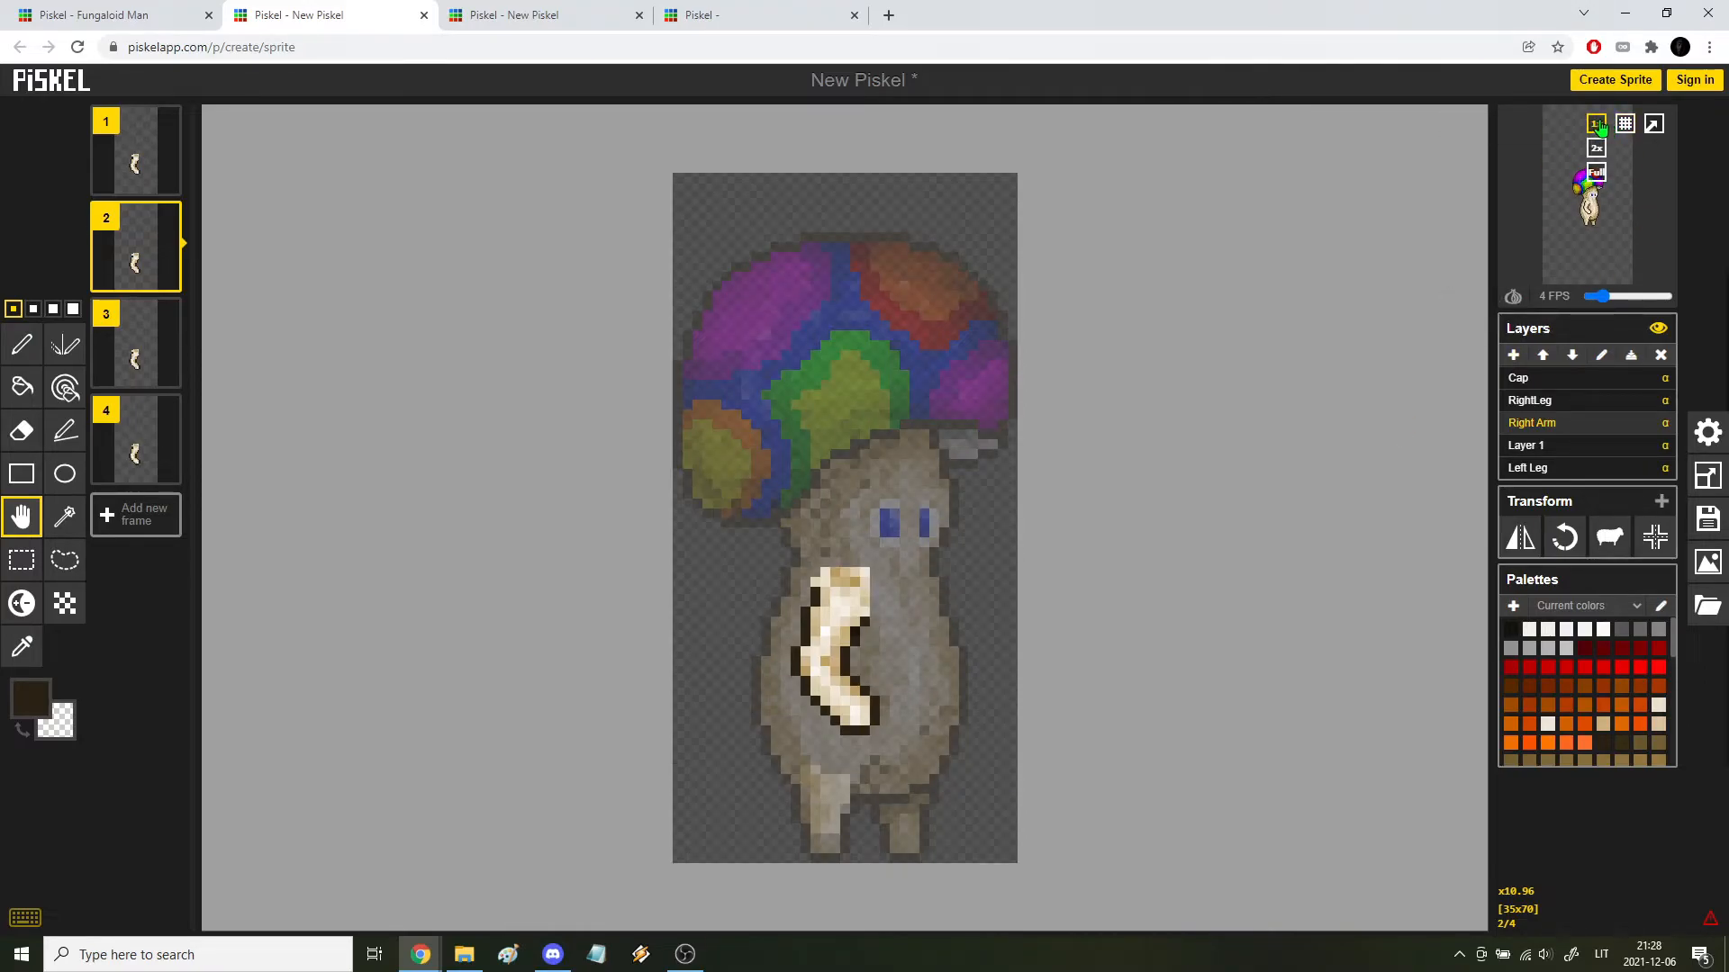
{"action": "left_click", "coordinate": [1653, 123]}
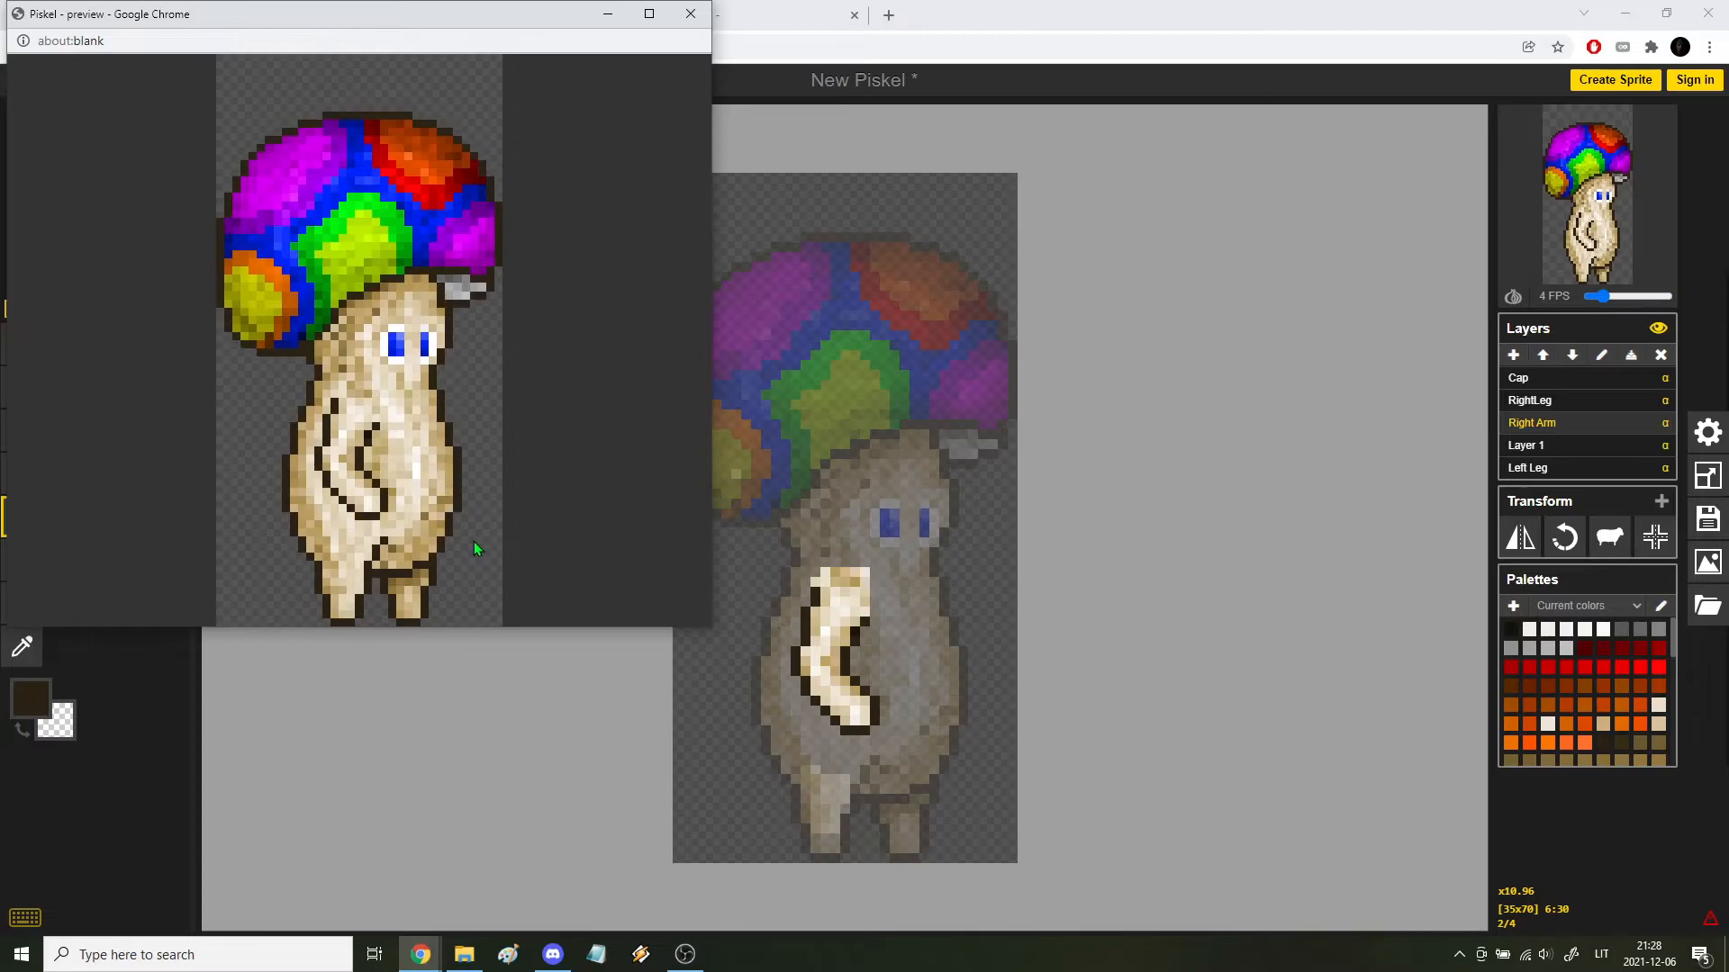
{"action": "left_click", "coordinate": [977, 514]}
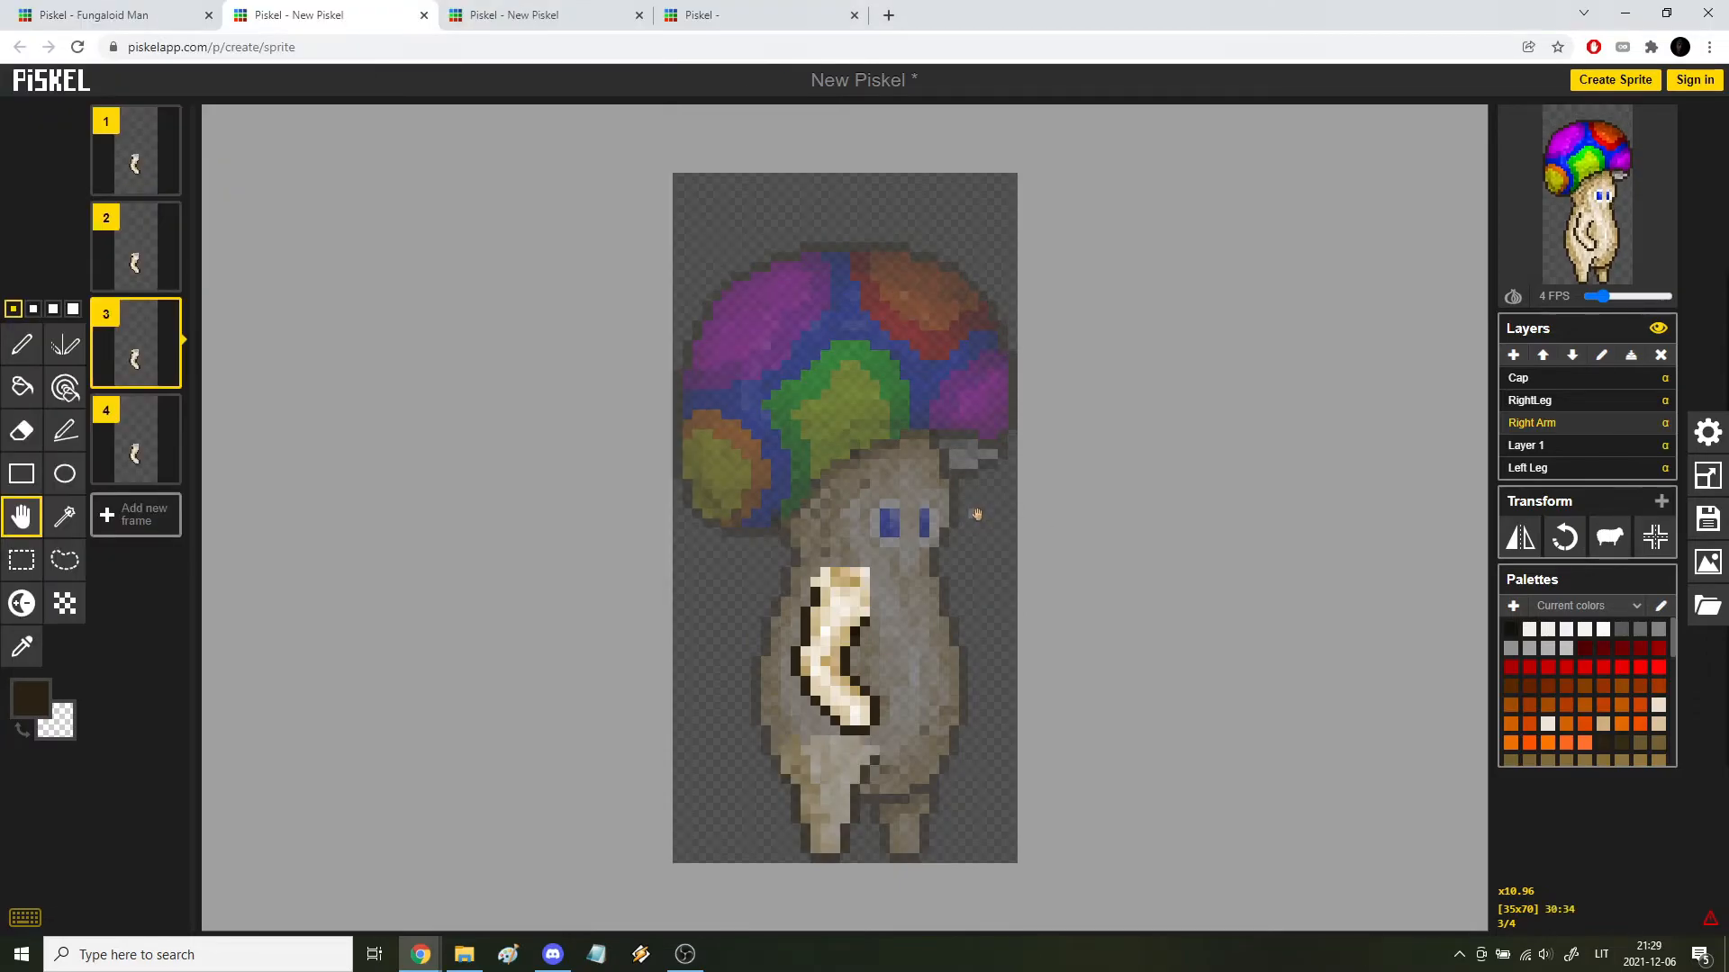
{"action": "scroll", "coordinate": [329, 470], "scroll_direction": "down", "scroll_amount": 1}
{"action": "scroll", "coordinate": [991, 523], "scroll_direction": "up", "scroll_amount": 2}
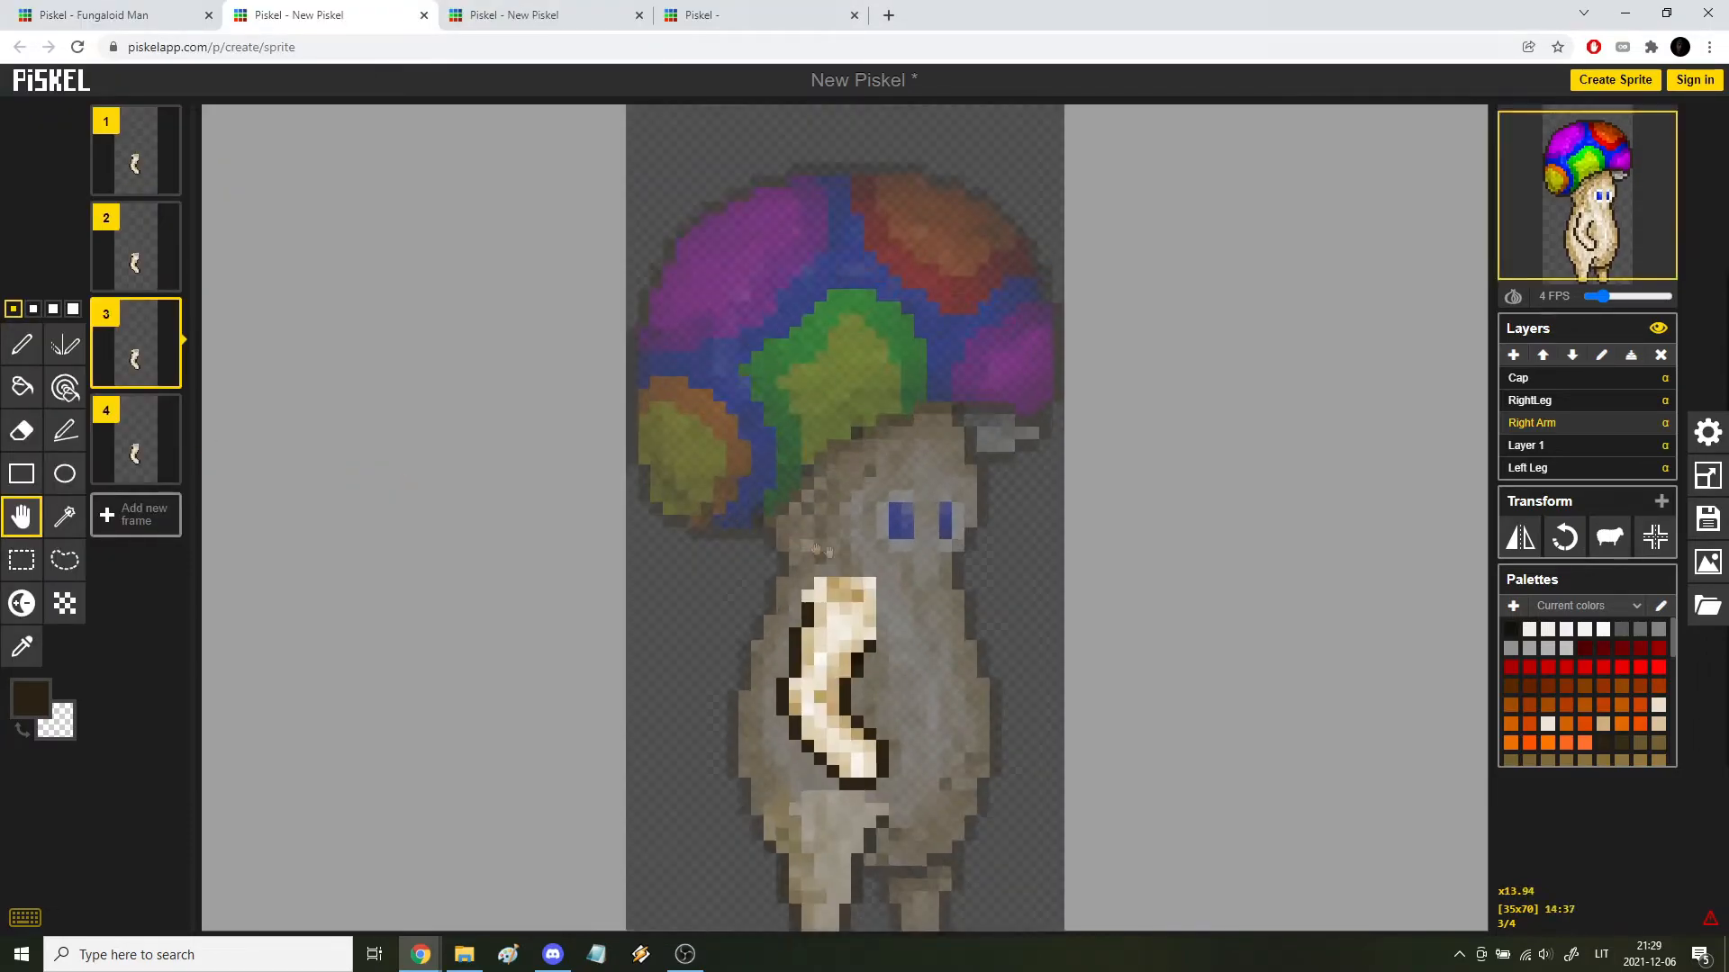
{"action": "scroll", "coordinate": [1089, 538], "scroll_direction": "down", "scroll_amount": 2}
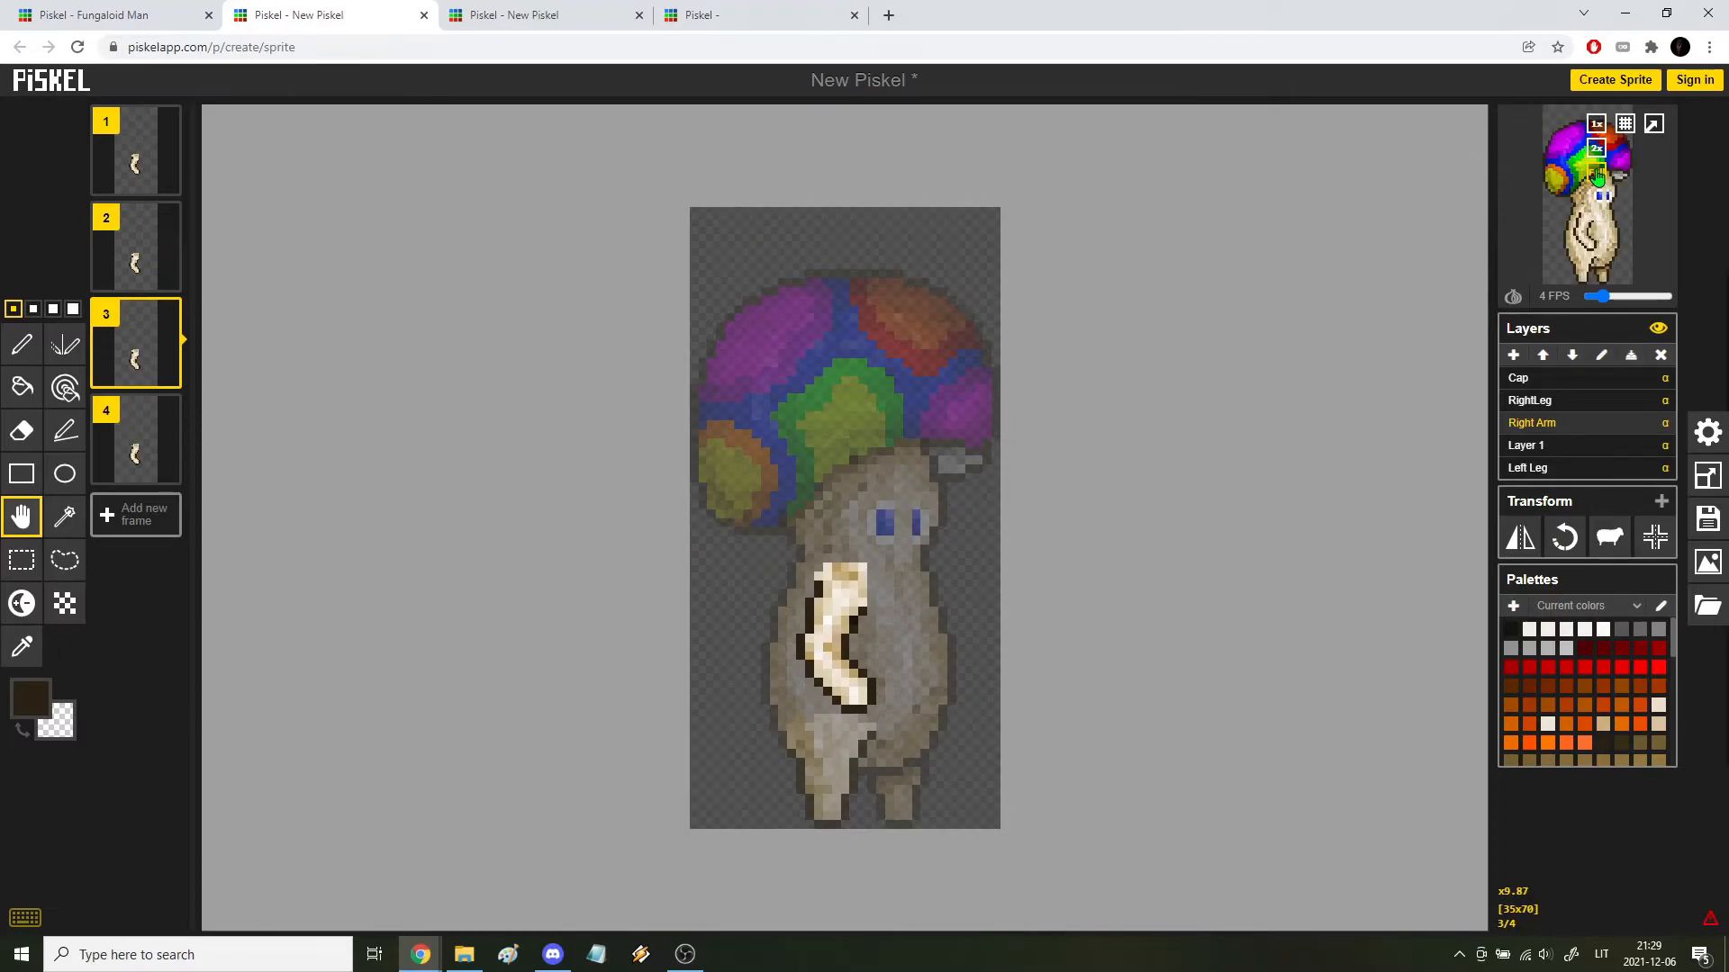
Step: Reopen the separate preview window, enlarge and centre it to study the full animation, and close it
{"action": "left_click", "coordinate": [1653, 123]}
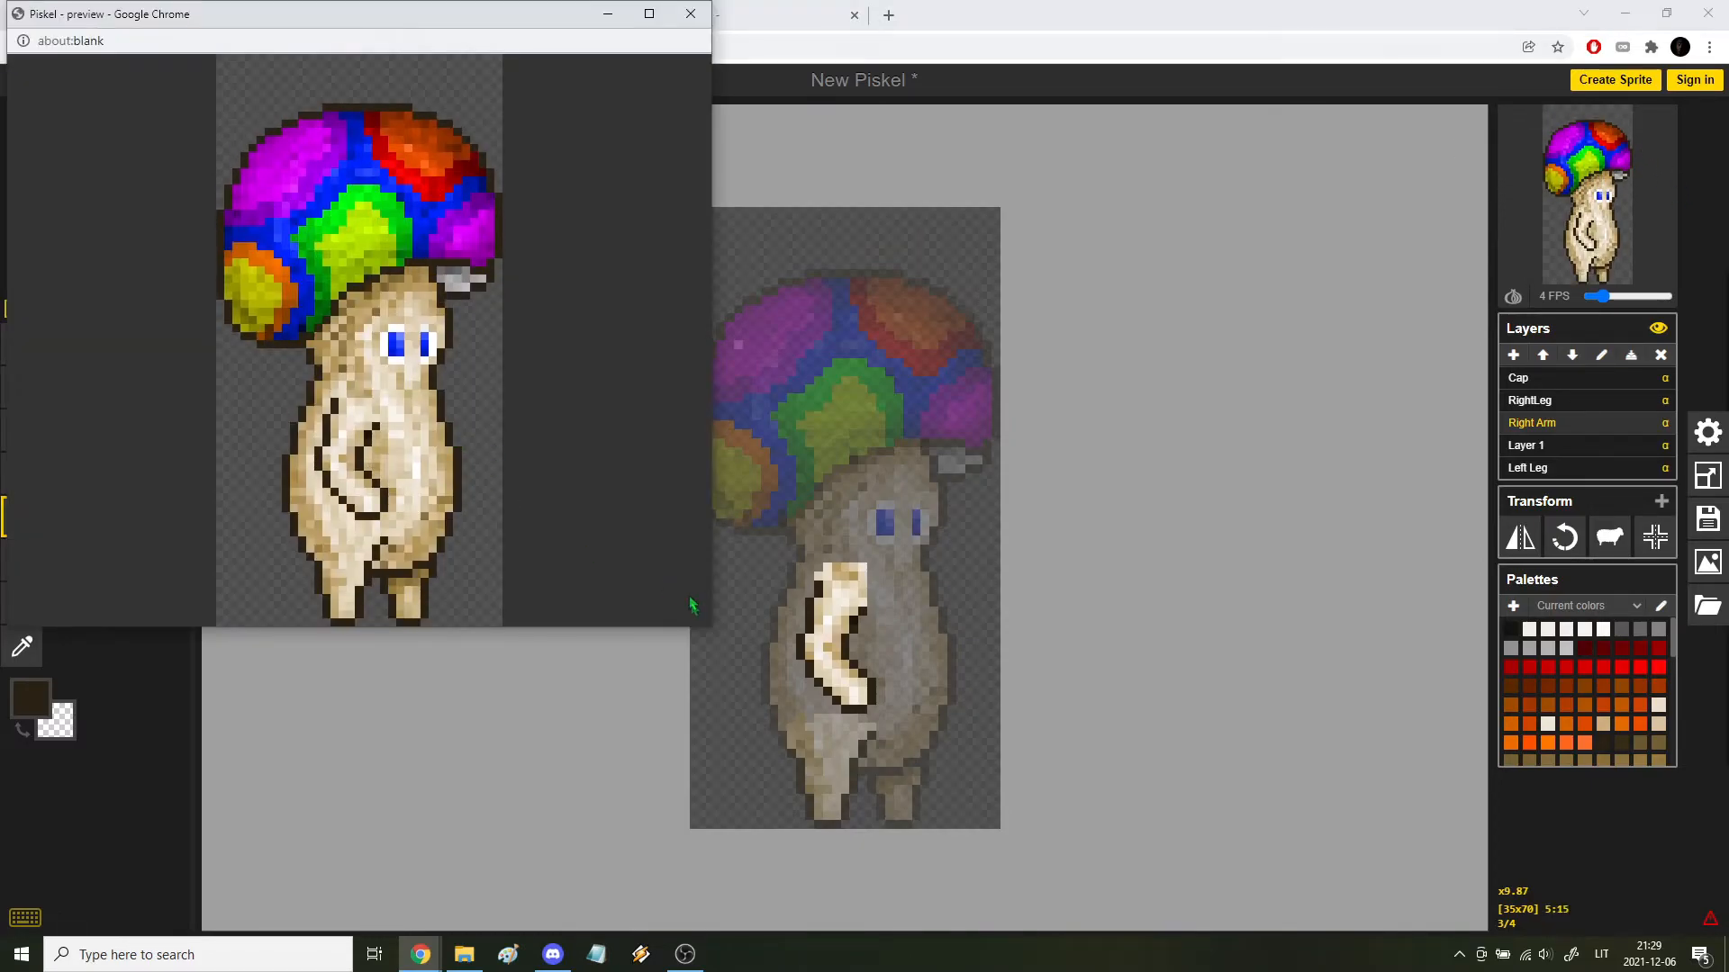
{"action": "mouse_move", "coordinate": [710, 625]}
{"action": "left_mouse_down"}
{"action": "mouse_move", "coordinate": [818, 678]}
{"action": "mouse_move", "coordinate": [1068, 856]}
{"action": "mouse_move", "coordinate": [1165, 879]}
{"action": "mouse_move", "coordinate": [903, 795]}
{"action": "mouse_move", "coordinate": [792, 726]}
{"action": "mouse_move", "coordinate": [718, 650]}
{"action": "left_mouse_up"}
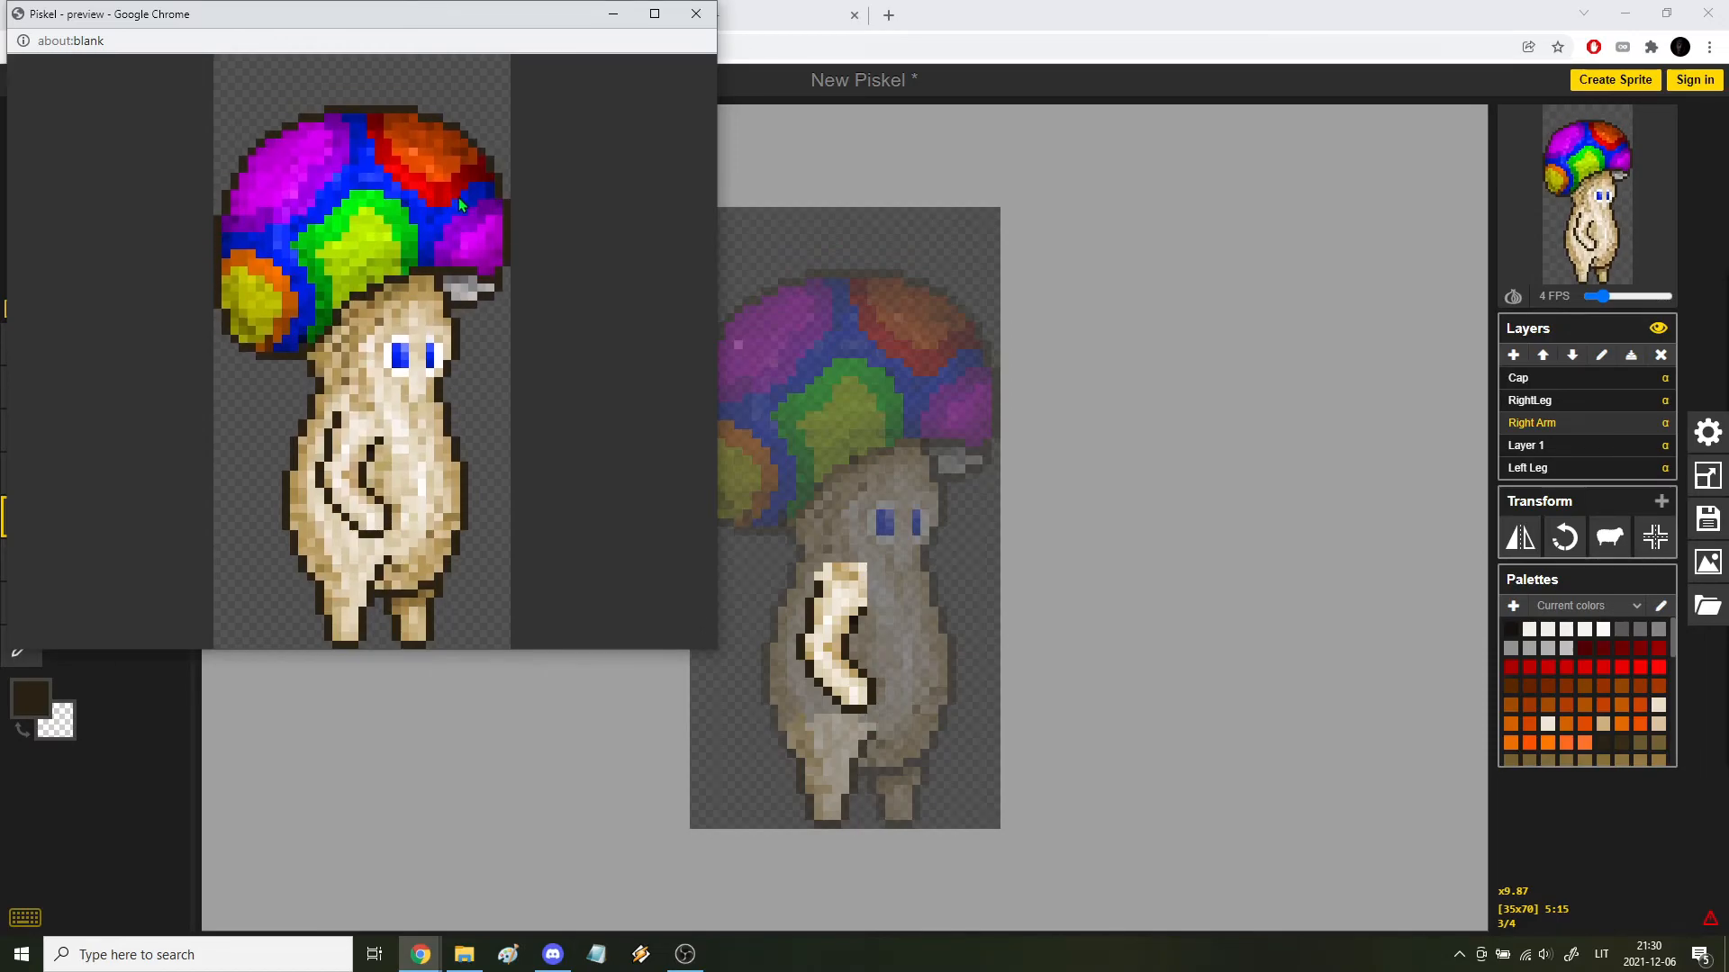
{"action": "left_click_drag", "start_coordinate": [464, 29], "coordinate": [514, 139]}
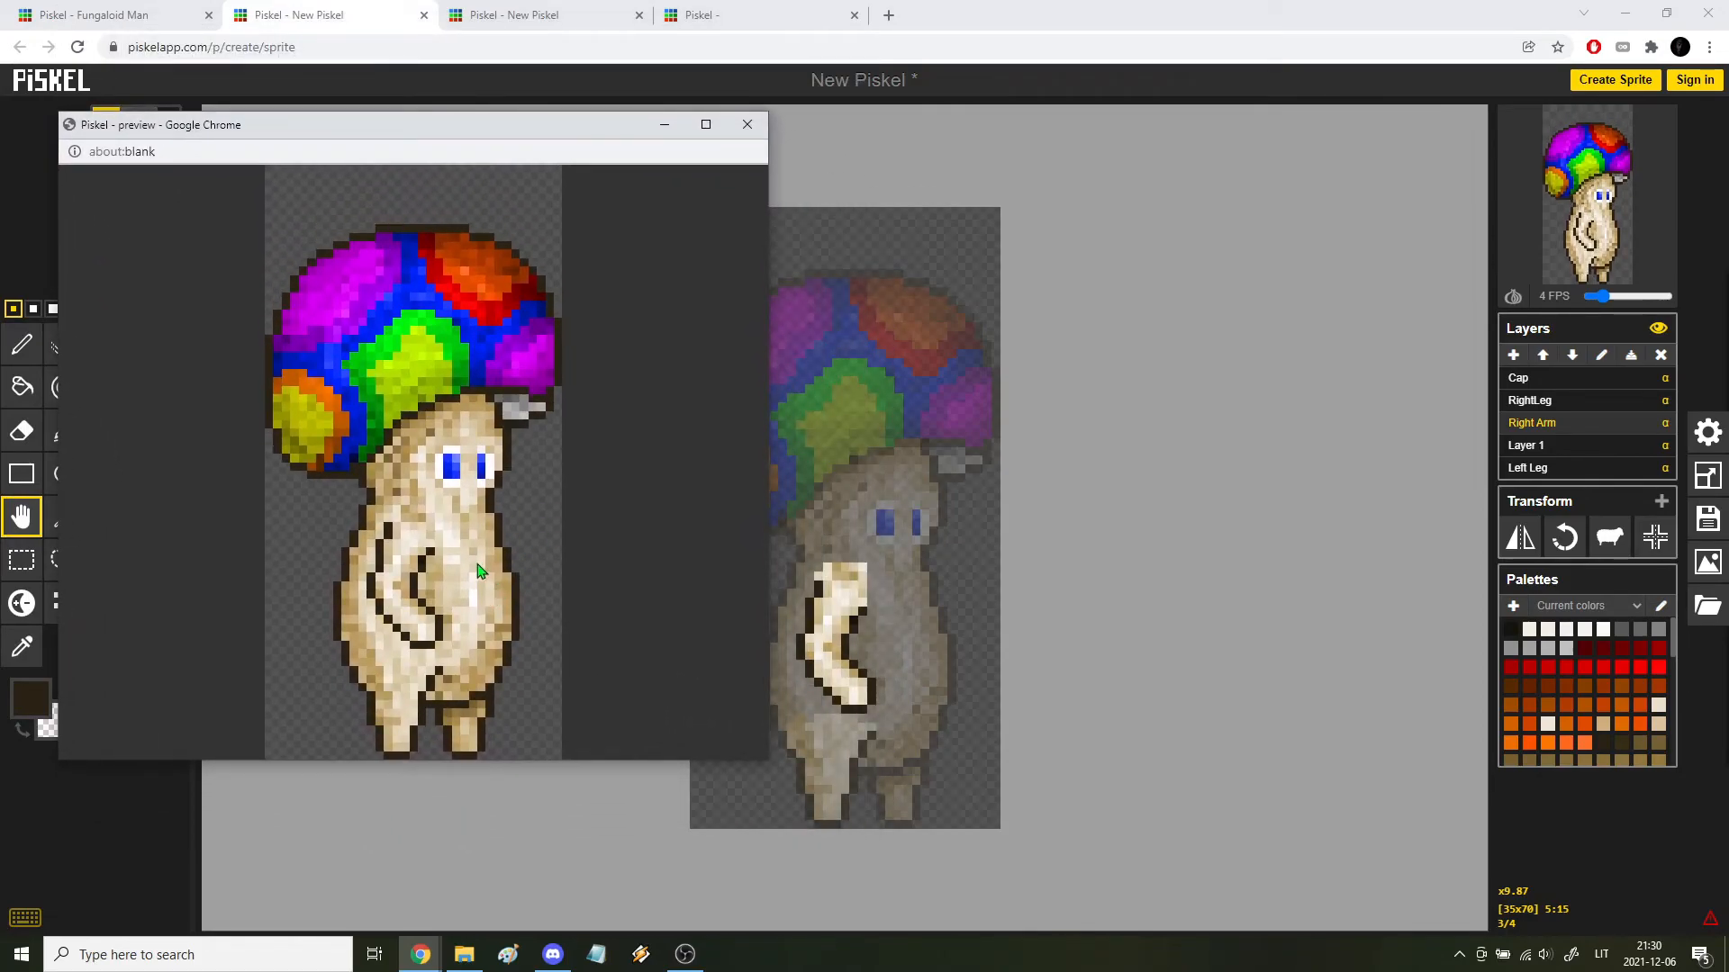
{"action": "left_click_drag", "start_coordinate": [443, 131], "coordinate": [872, 198]}
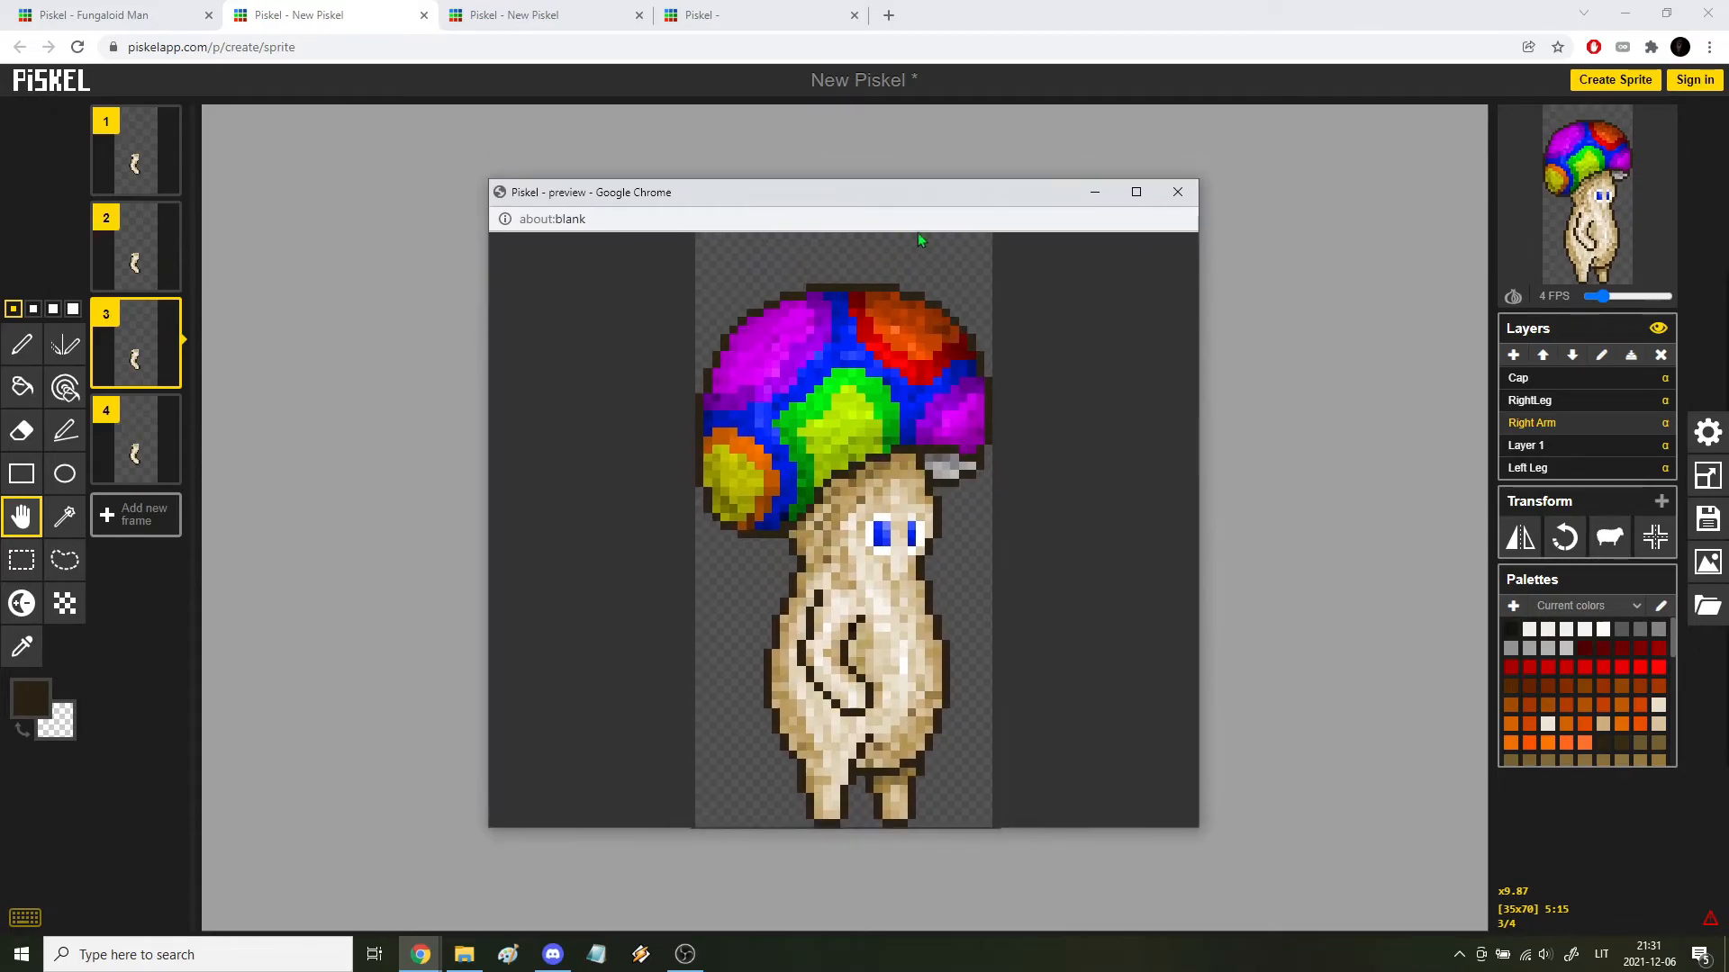
{"action": "double_click", "coordinate": [1023, 192]}
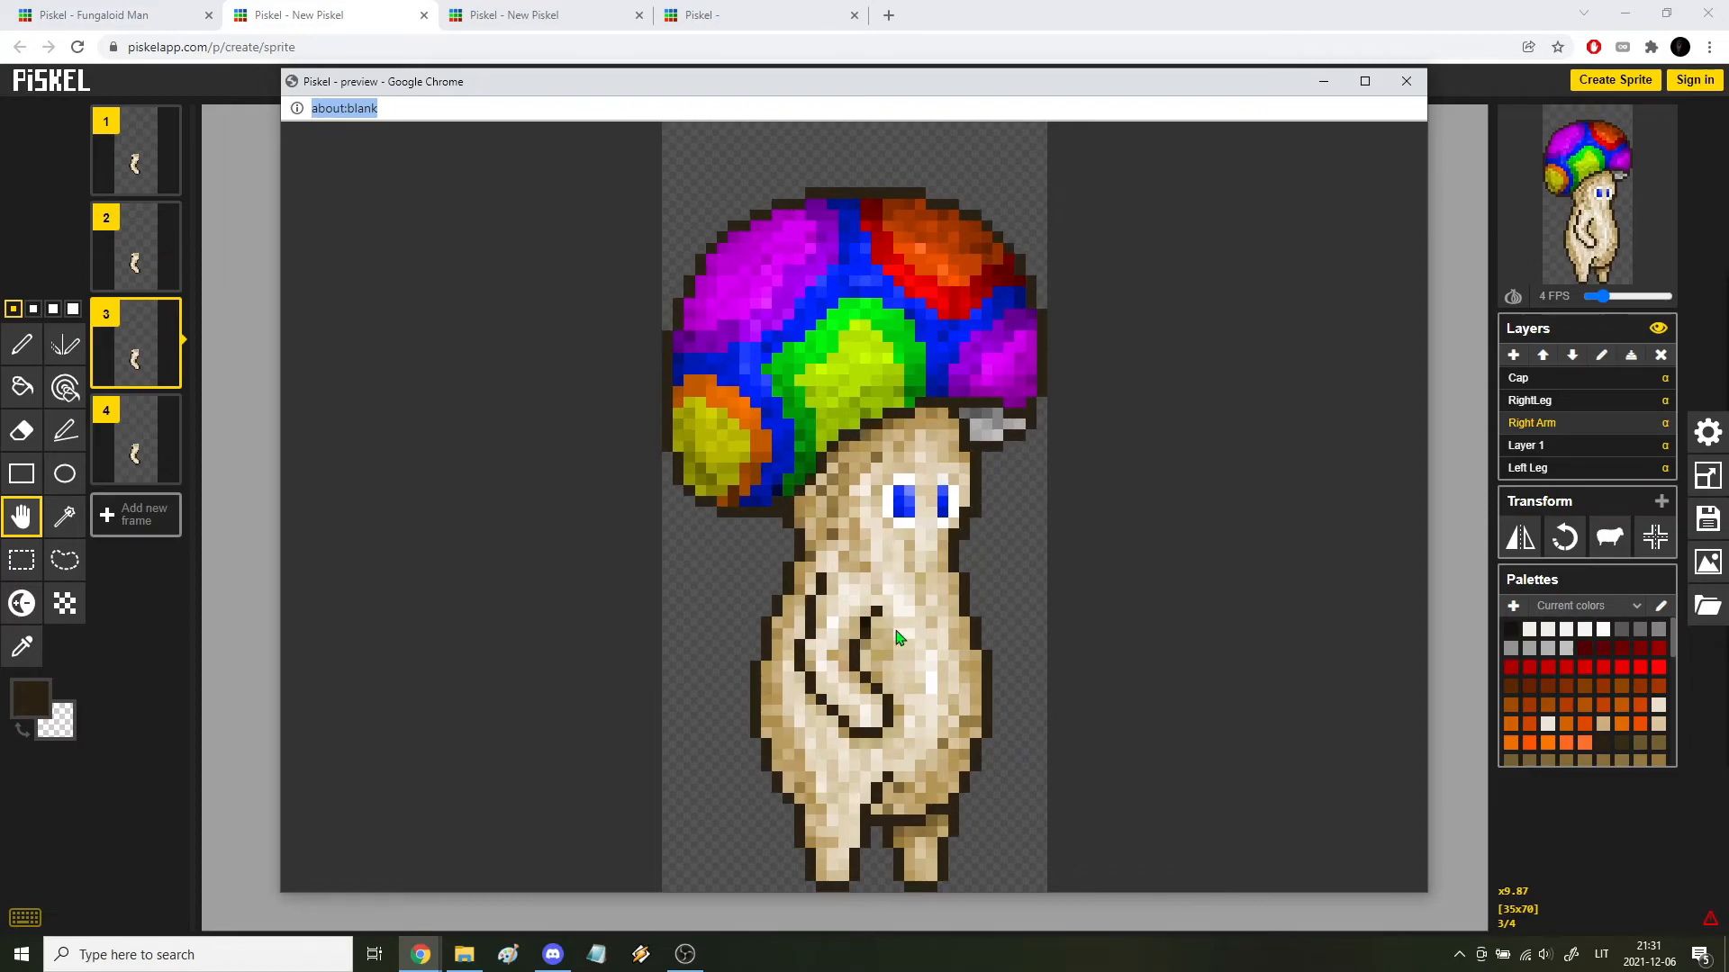
{"action": "key", "text": "alt+F4"}
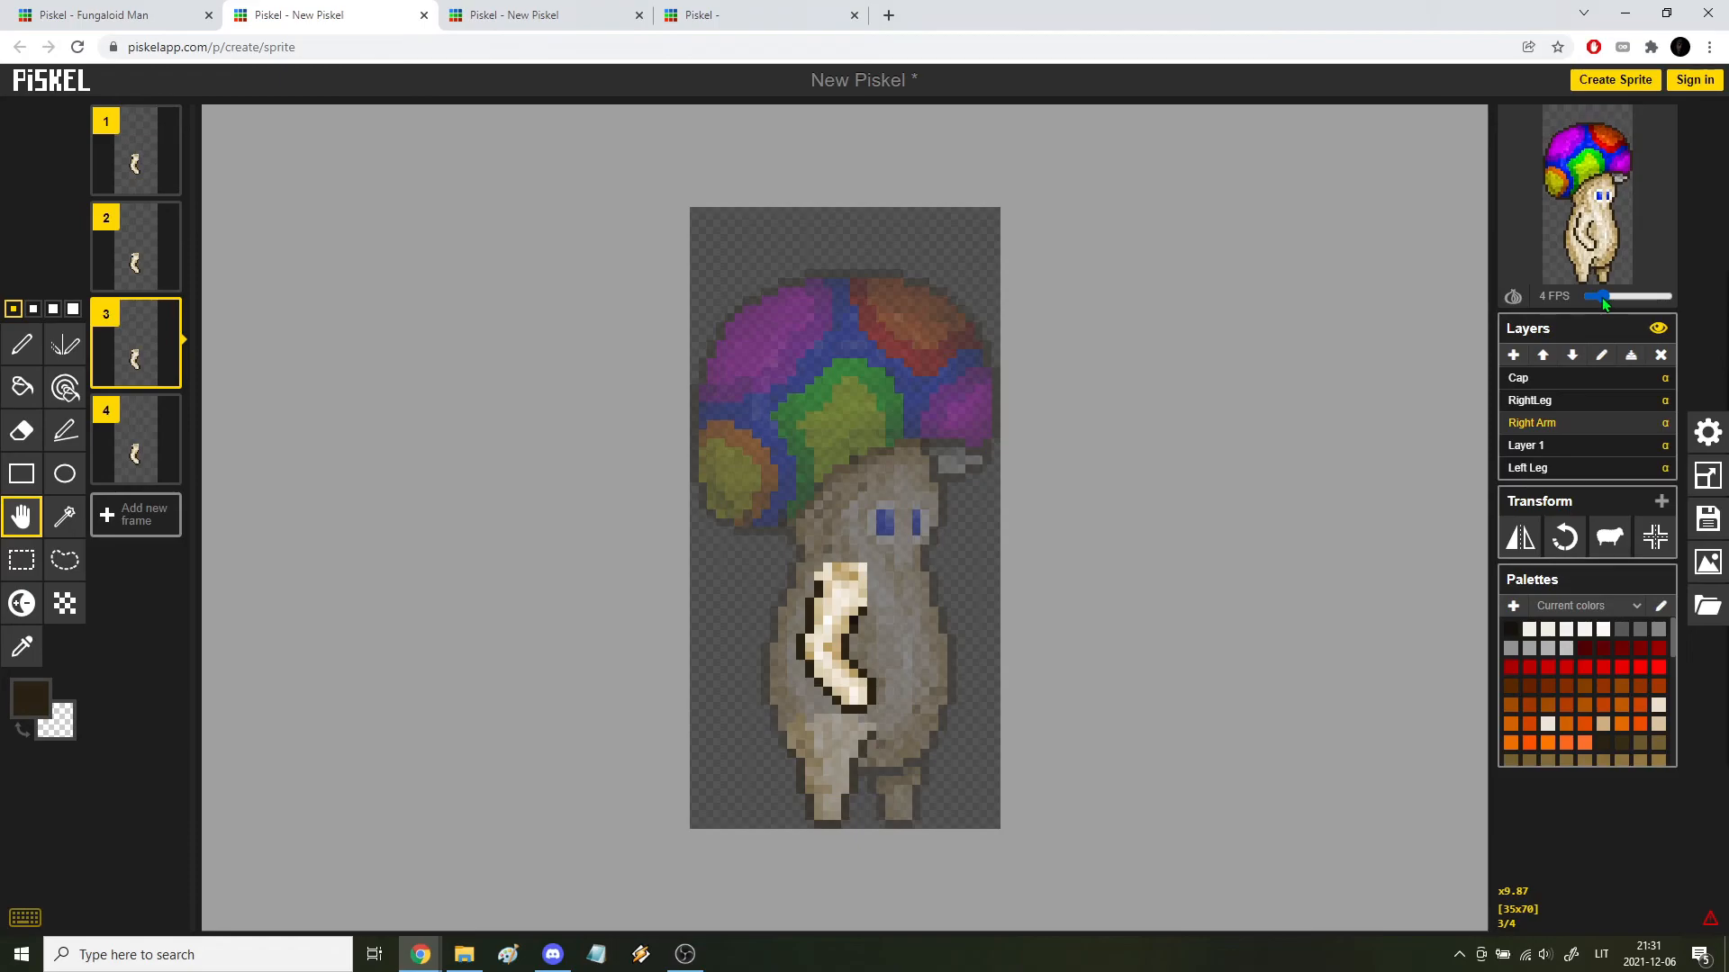
Step: Set the preview speed to 5 FPS and watch the animation in a separate preview window
{"action": "left_click_drag", "start_coordinate": [1602, 297], "coordinate": [1609, 303]}
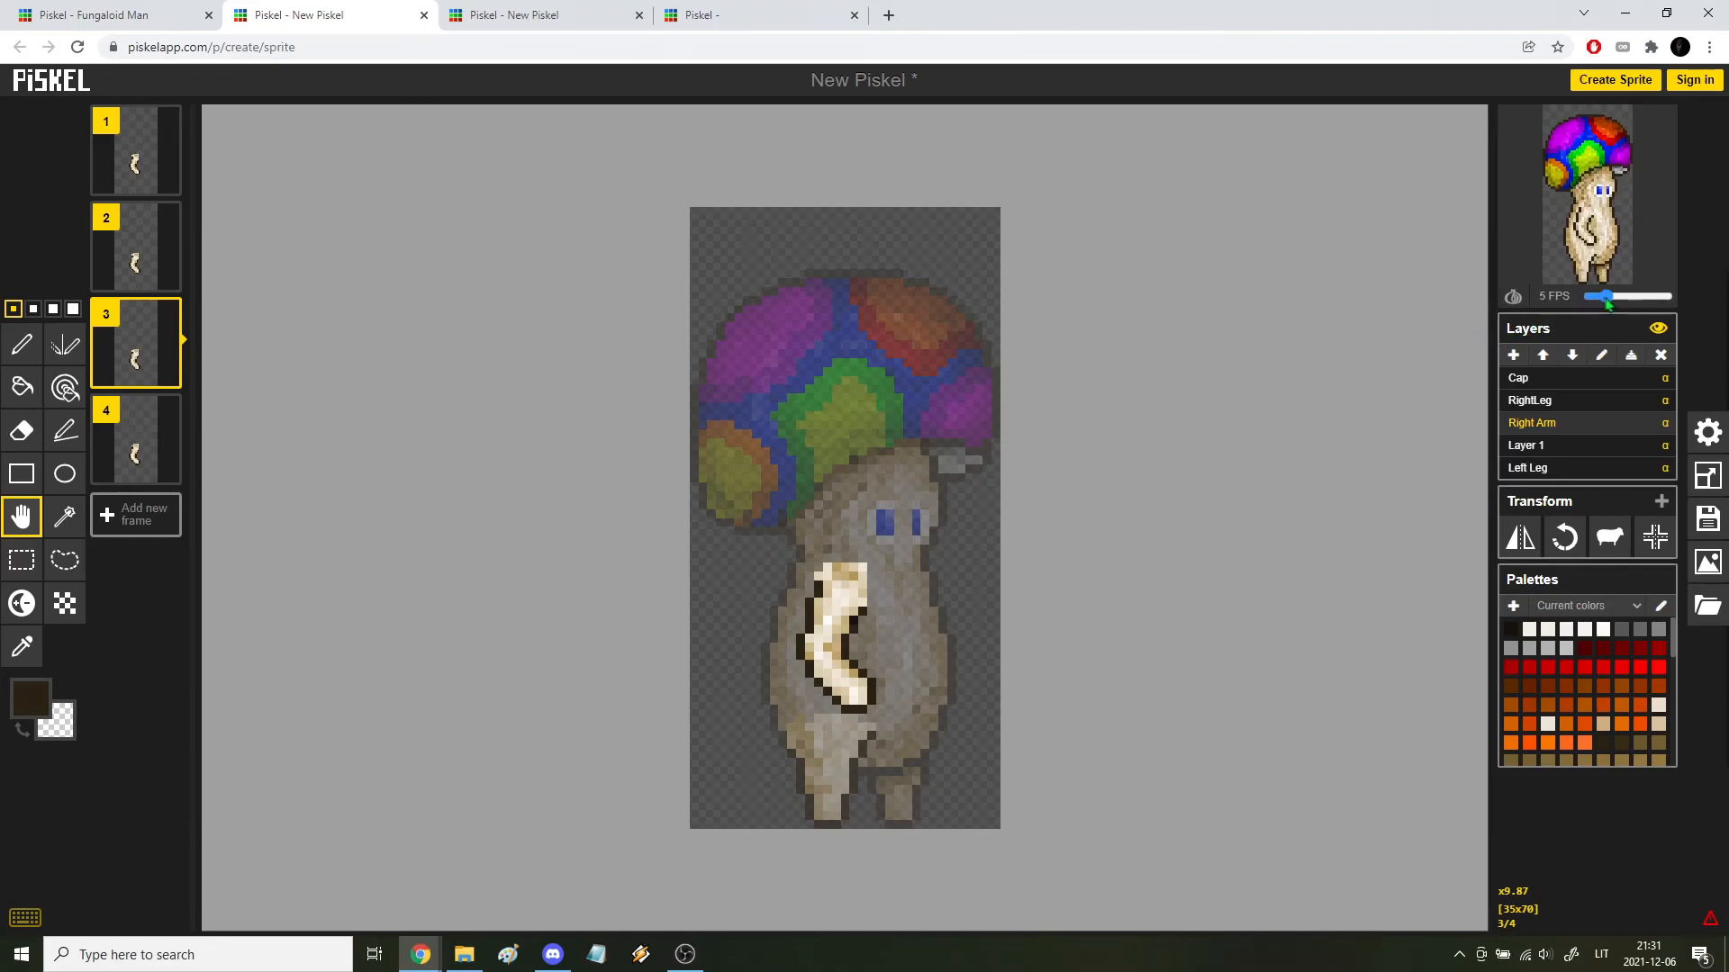
{"action": "left_click", "coordinate": [1652, 130]}
{"action": "left_click_drag", "start_coordinate": [306, 349], "coordinate": [988, 852]}
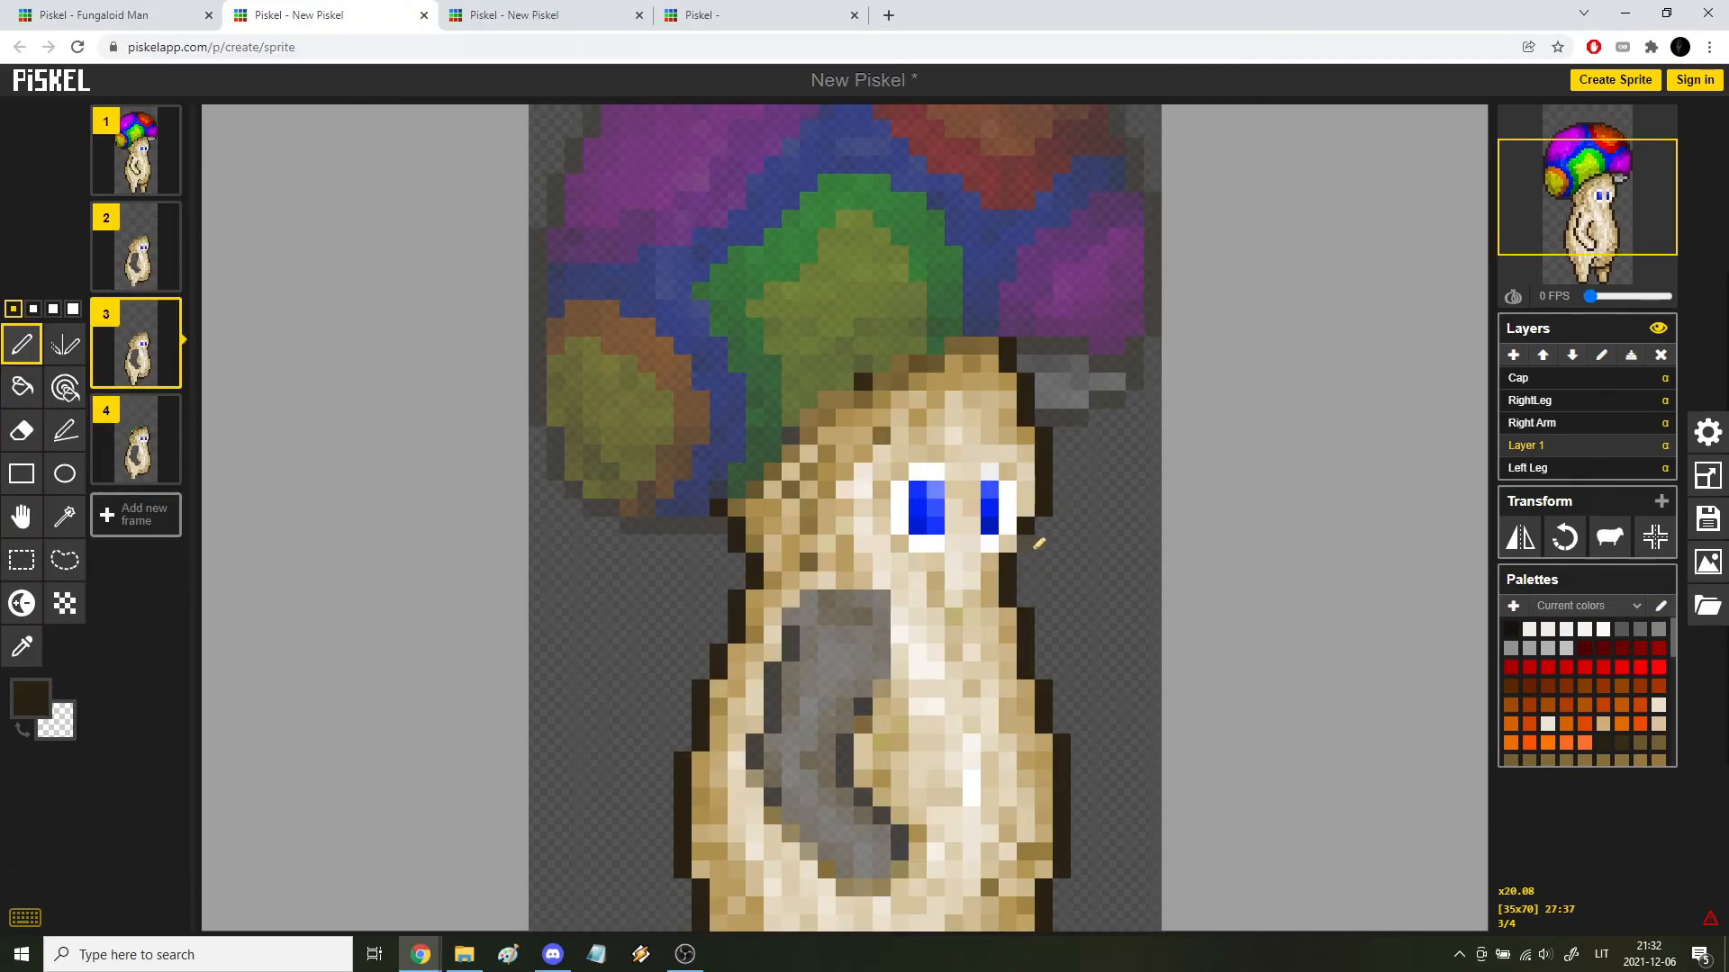
Step: Compare the head and body on Layer 1 across all four frames
{"action": "key", "text": "Down"}
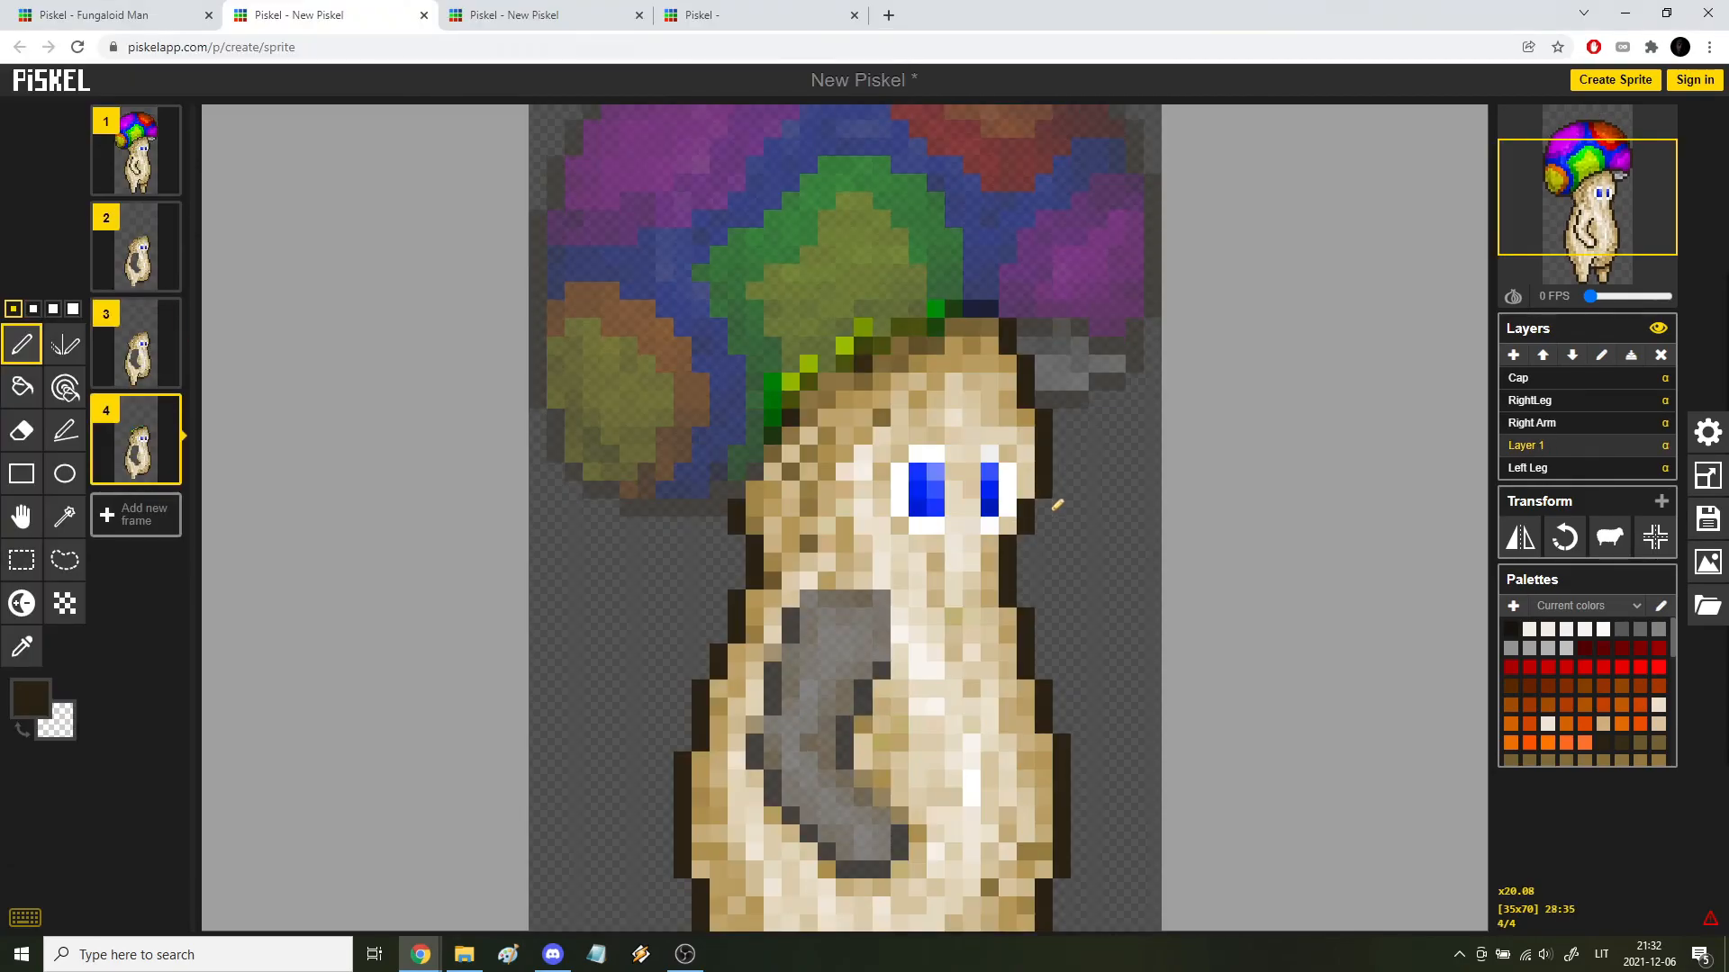
{"action": "scroll", "coordinate": [1052, 510], "scroll_direction": "down", "scroll_amount": 1}
{"action": "key", "text": "Up"}
{"action": "key", "text": "Up"}
{"action": "key", "text": "Up"}
{"action": "key", "text": "Down"}
{"action": "key", "text": "Down"}
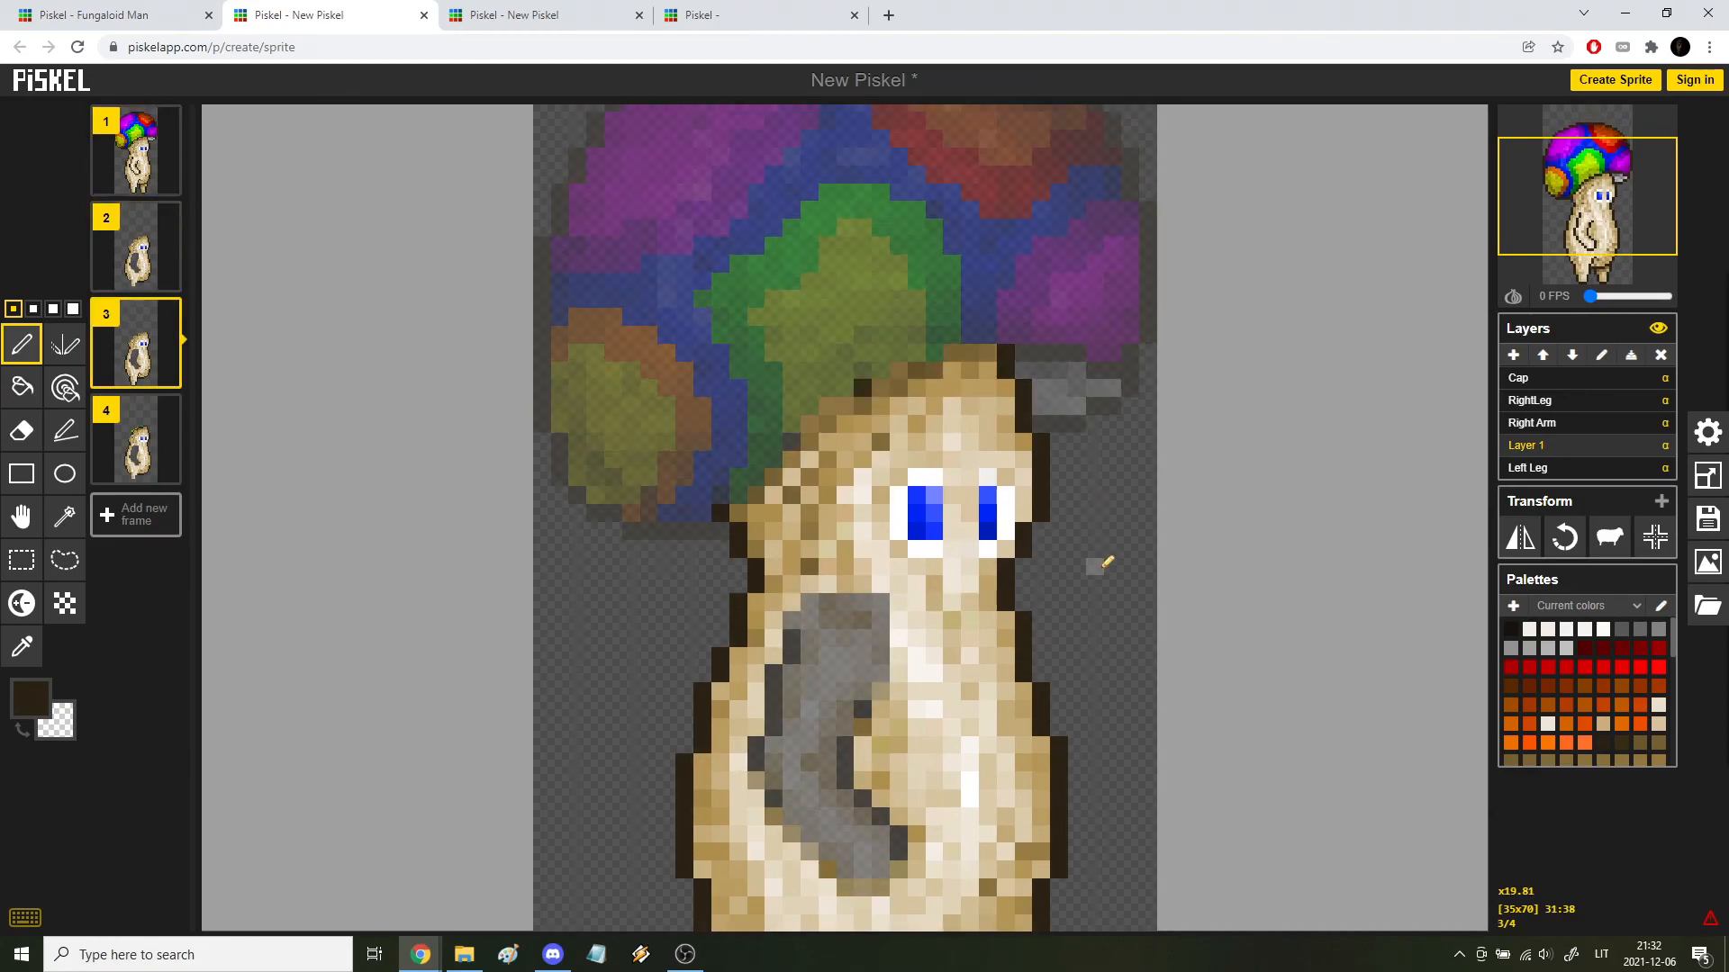
{"action": "scroll", "coordinate": [1100, 569], "scroll_direction": "down", "scroll_amount": 2}
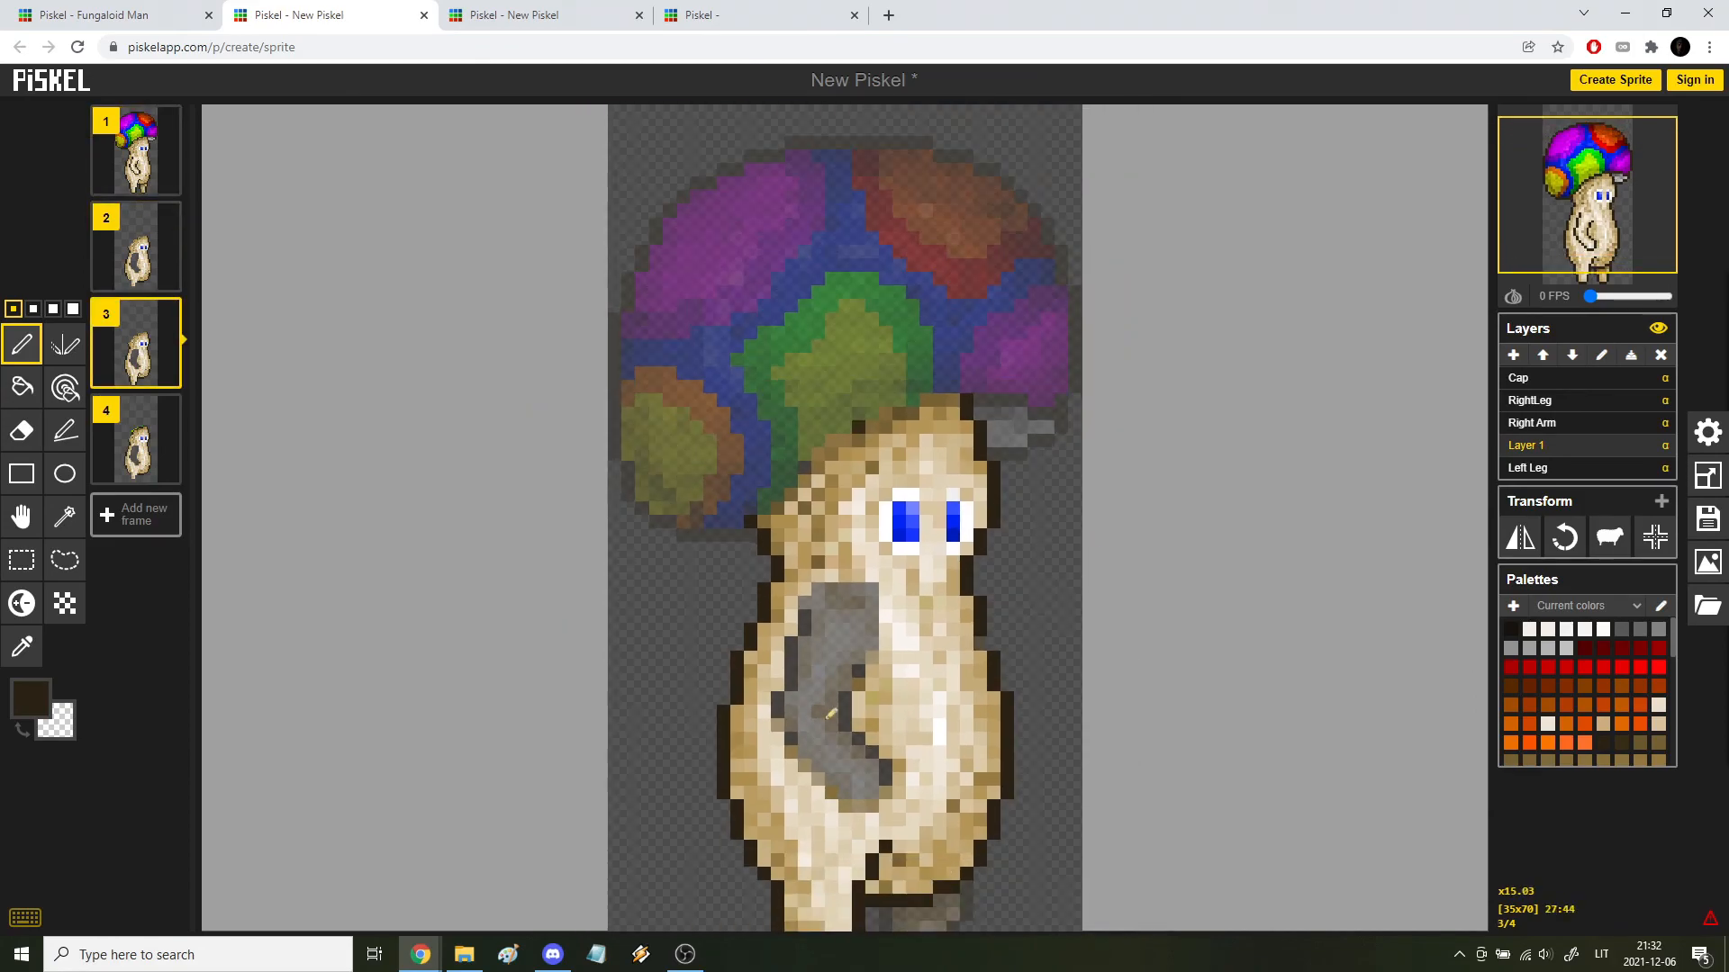
{"action": "scroll", "coordinate": [1056, 634], "scroll_direction": "up", "scroll_amount": 1}
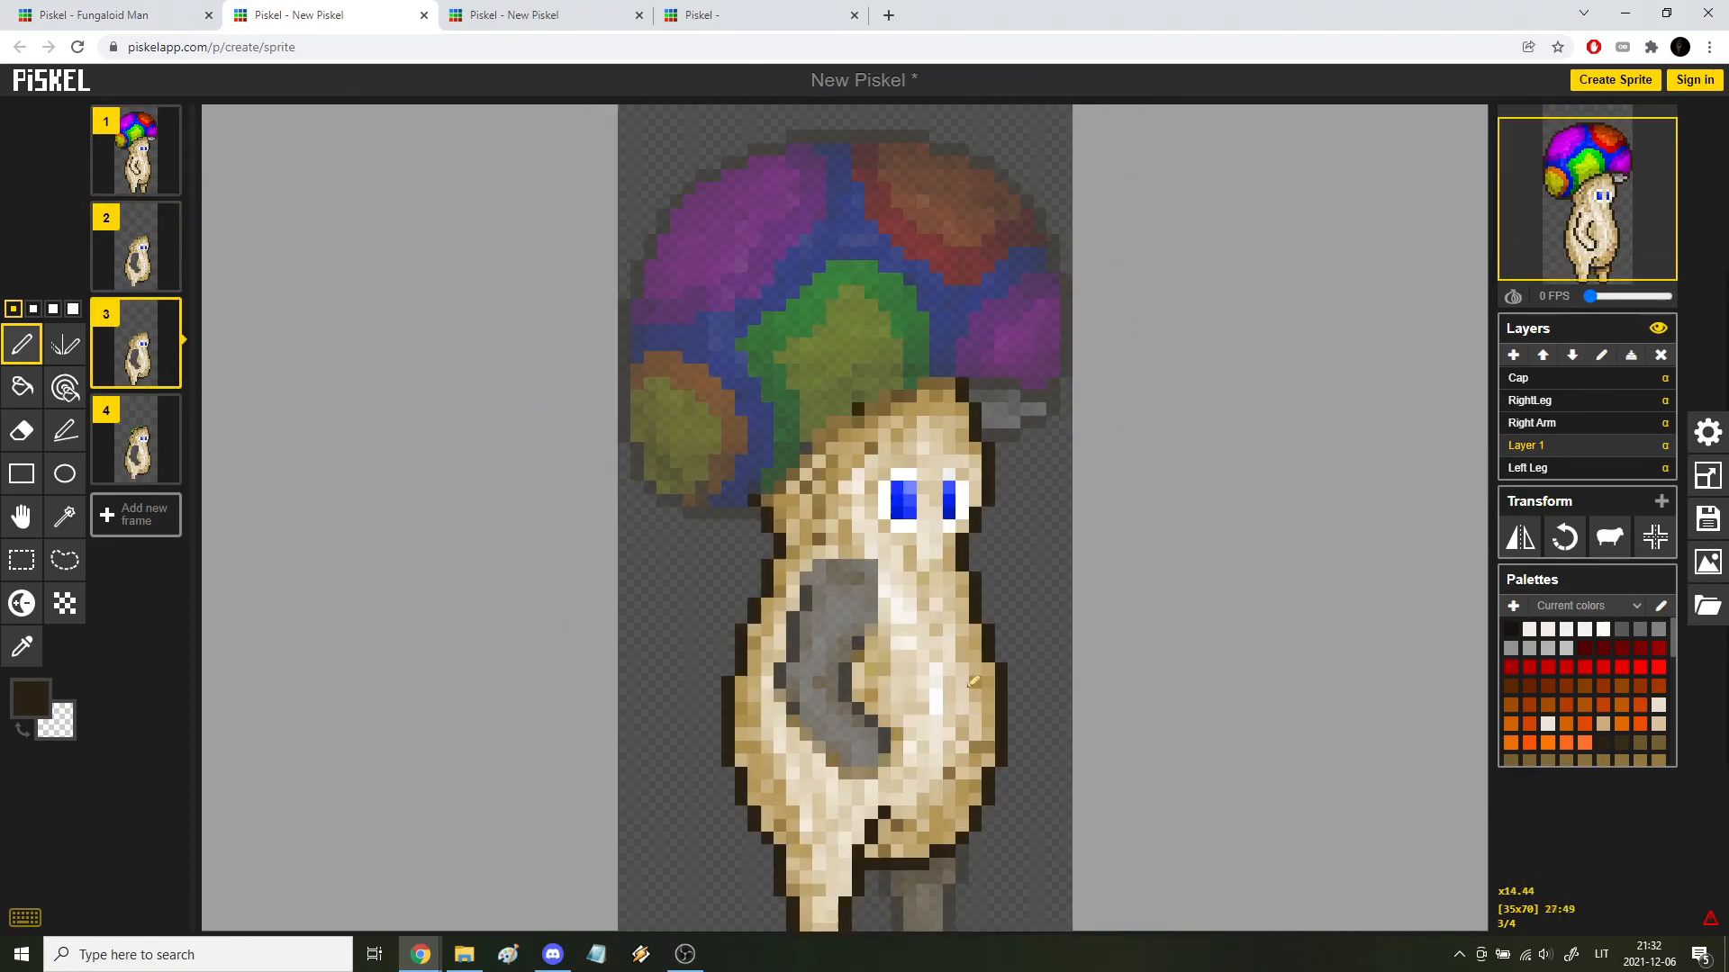
{"action": "scroll", "coordinate": [995, 596], "scroll_direction": "down", "scroll_amount": 2}
{"action": "key", "text": "Down"}
{"action": "key", "text": "Up"}
{"action": "key", "text": "Up"}
{"action": "key", "text": "Up"}
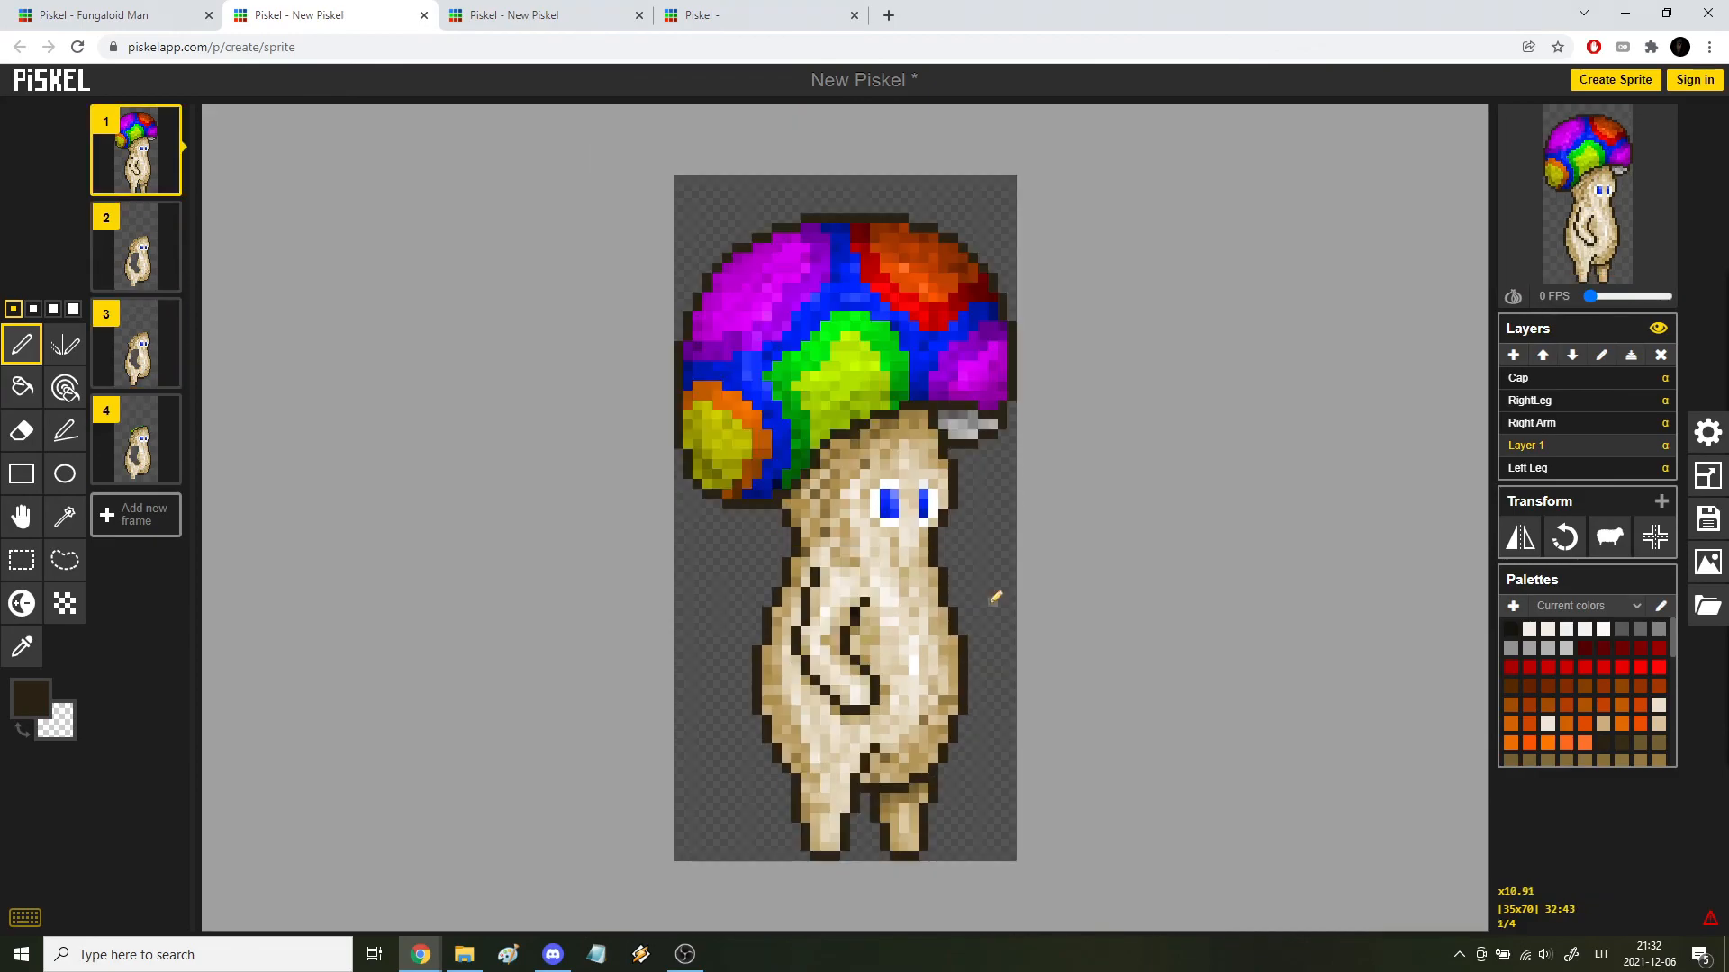